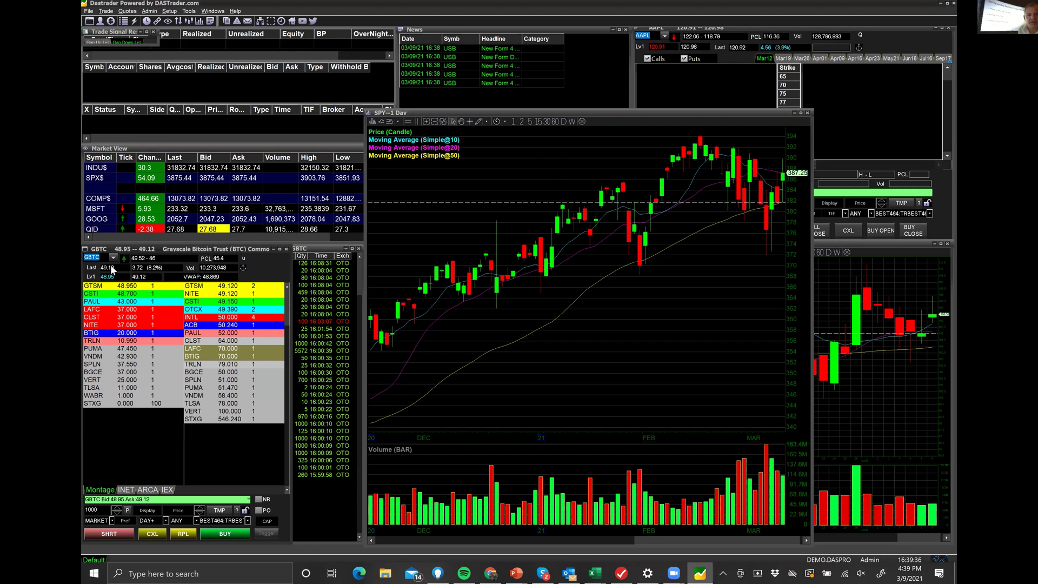
Step: Load SPY into the Level 2 montage and enlarge the Trade Signal Results panel to show its columns
{"action": "type", "text": "SPY"}
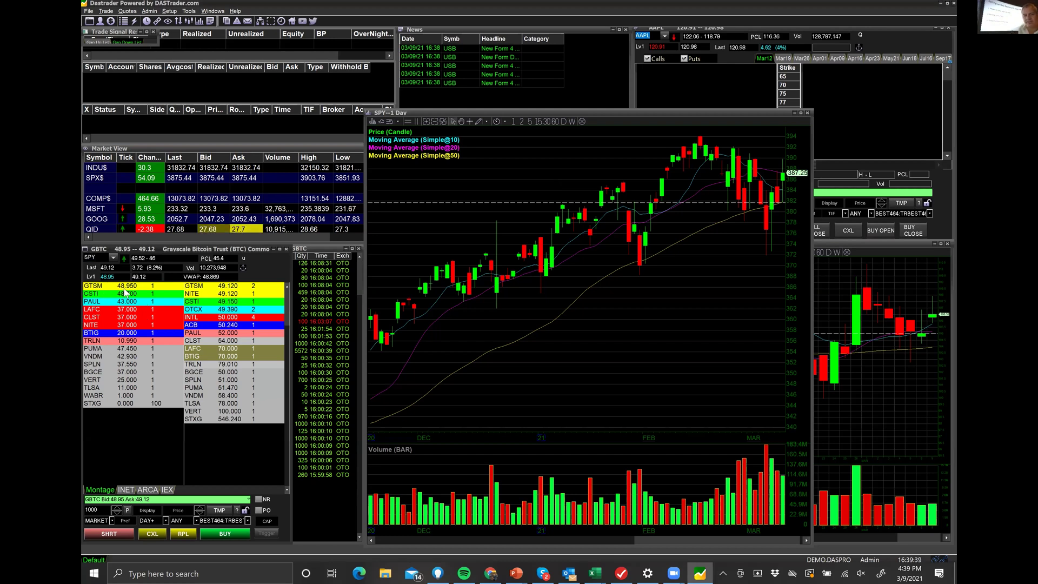
{"action": "key", "text": "Return"}
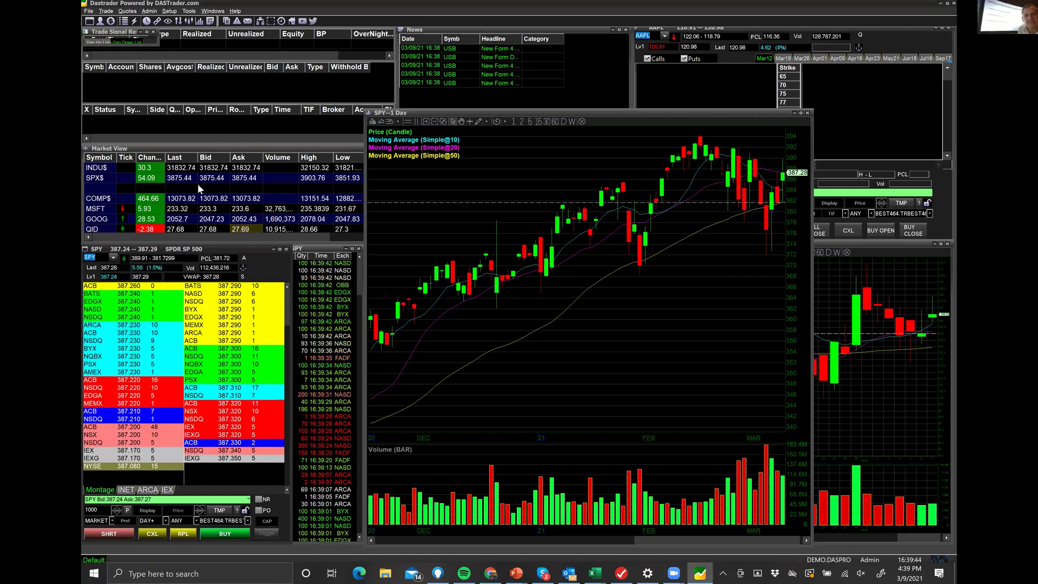
{"action": "left_click_drag", "start_coordinate": [112, 187], "coordinate": [249, 76]}
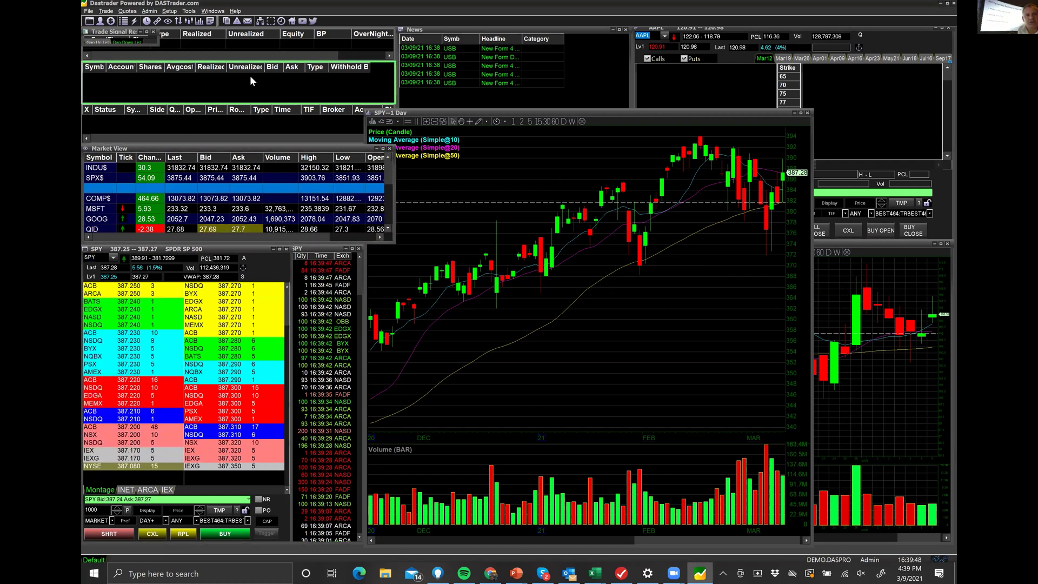
{"action": "left_click", "coordinate": [160, 47]}
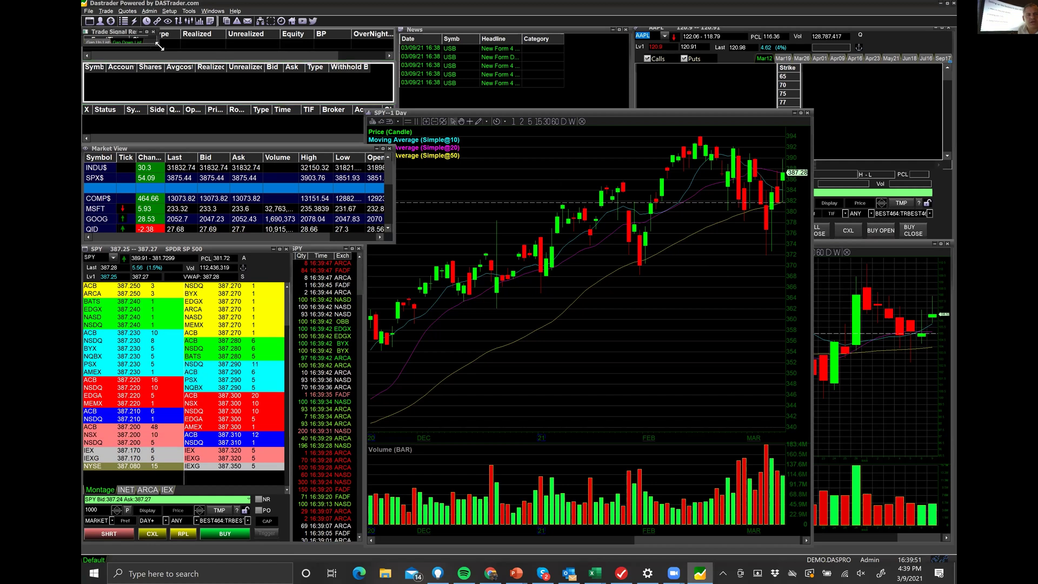
{"action": "left_click_drag", "start_coordinate": [160, 47], "coordinate": [338, 79]}
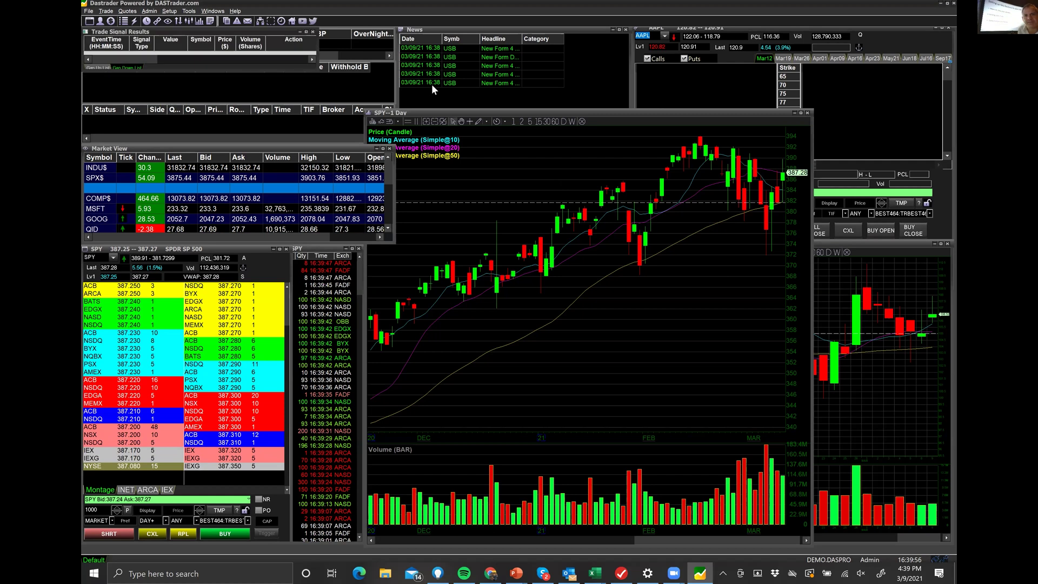
Step: Bring the news window forward, then return the SPY daily chart to the front
{"action": "left_click", "coordinate": [441, 102]}
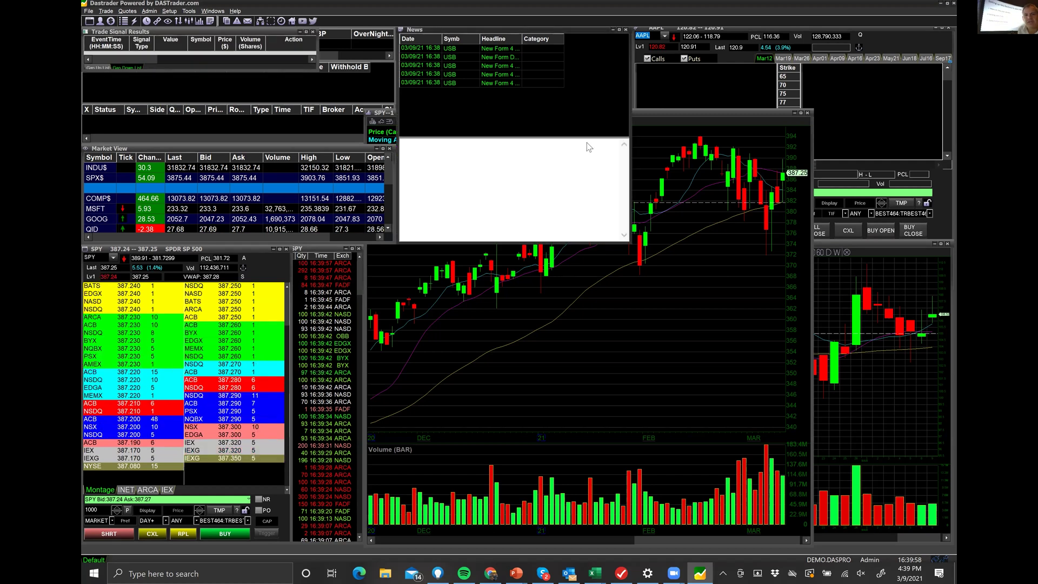
{"action": "left_click", "coordinate": [703, 127]}
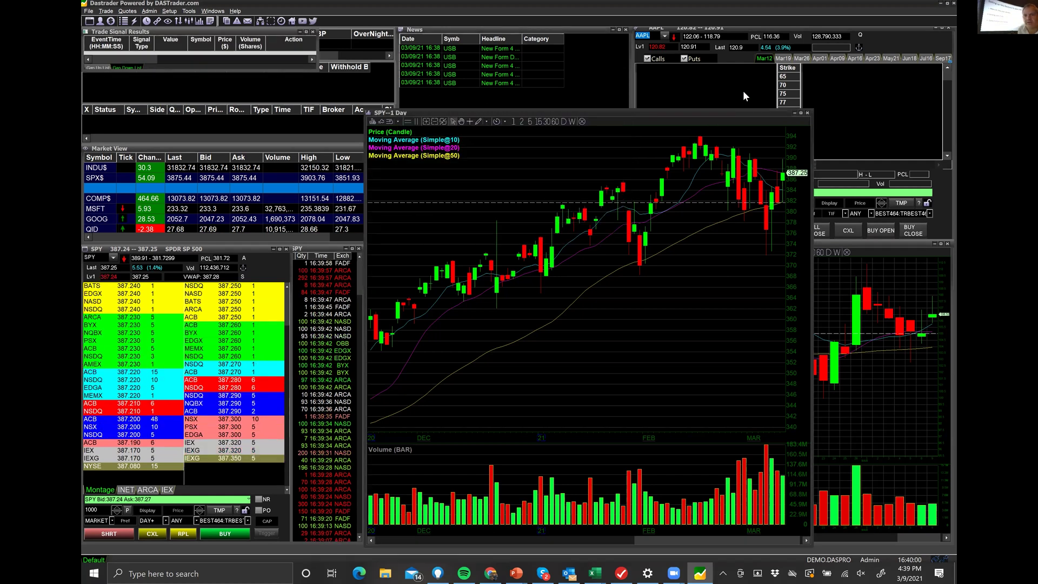
{"action": "mouse_move", "coordinate": [516, 243]}
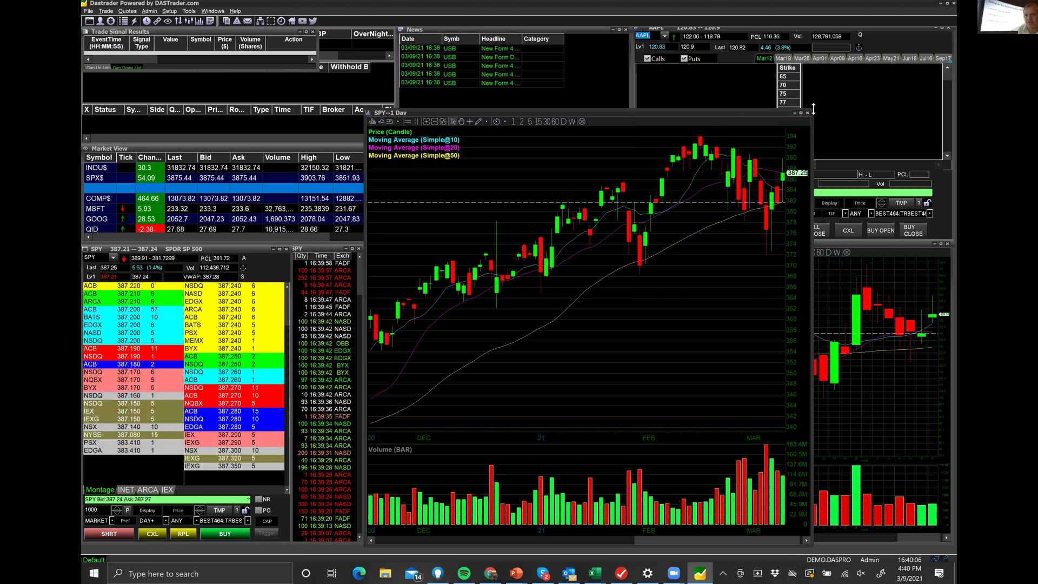
Step: Make the SPY daily chart window taller and wider over the right-hand panels
{"action": "left_click_drag", "start_coordinate": [813, 108], "coordinate": [813, 28]}
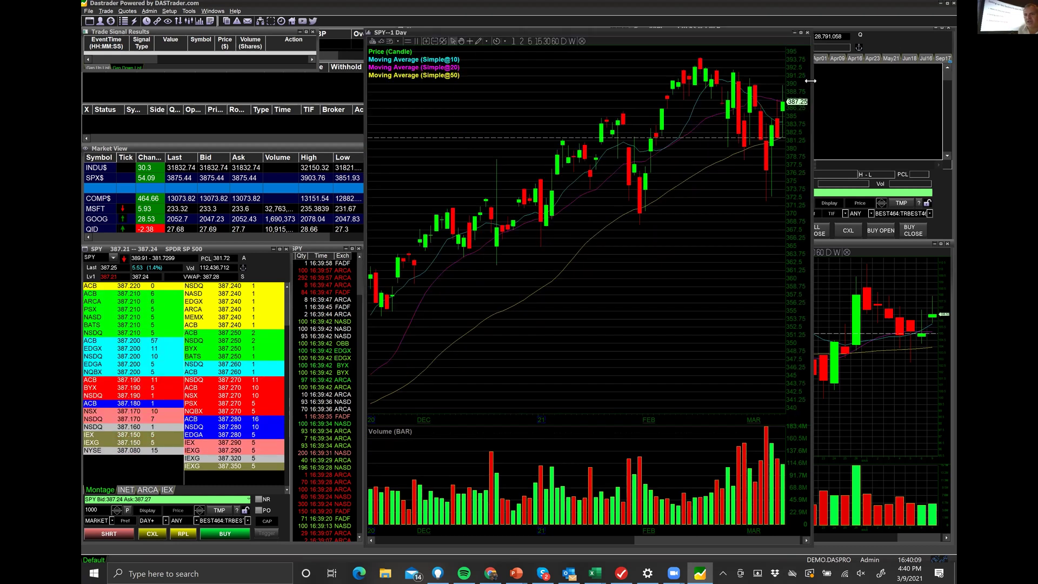
{"action": "left_click_drag", "start_coordinate": [811, 81], "coordinate": [952, 81]}
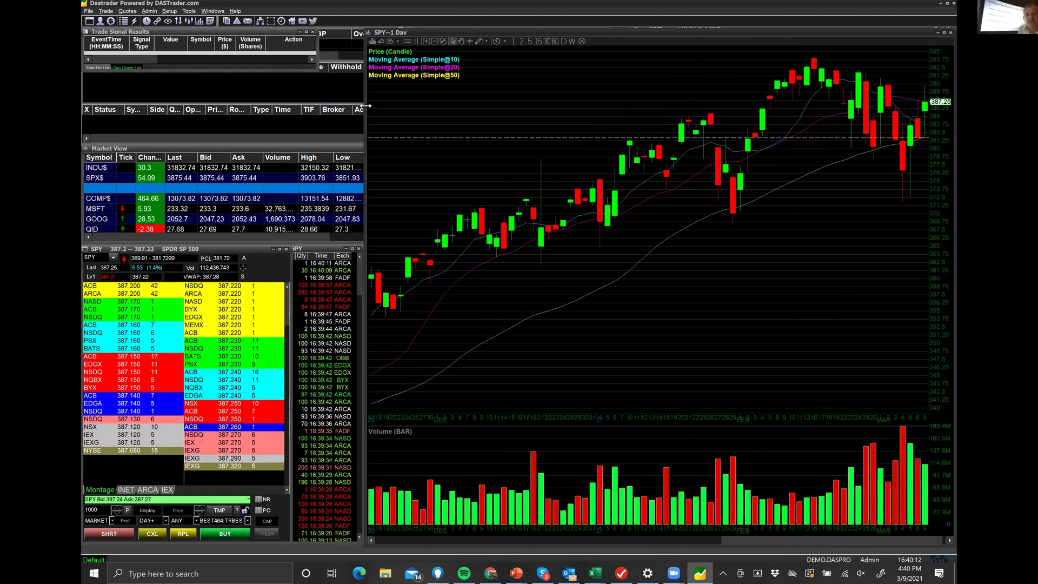
{"action": "left_click_drag", "start_coordinate": [366, 106], "coordinate": [360, 106]}
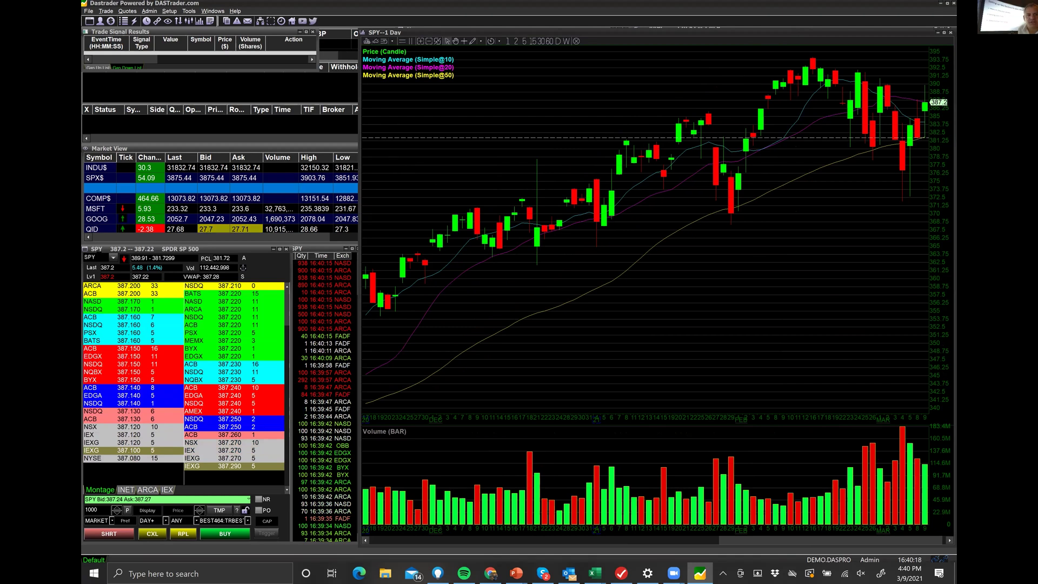
Step: Replace SPY with QQQ in the Level 2 montage
{"action": "key", "text": "BackSpace"}
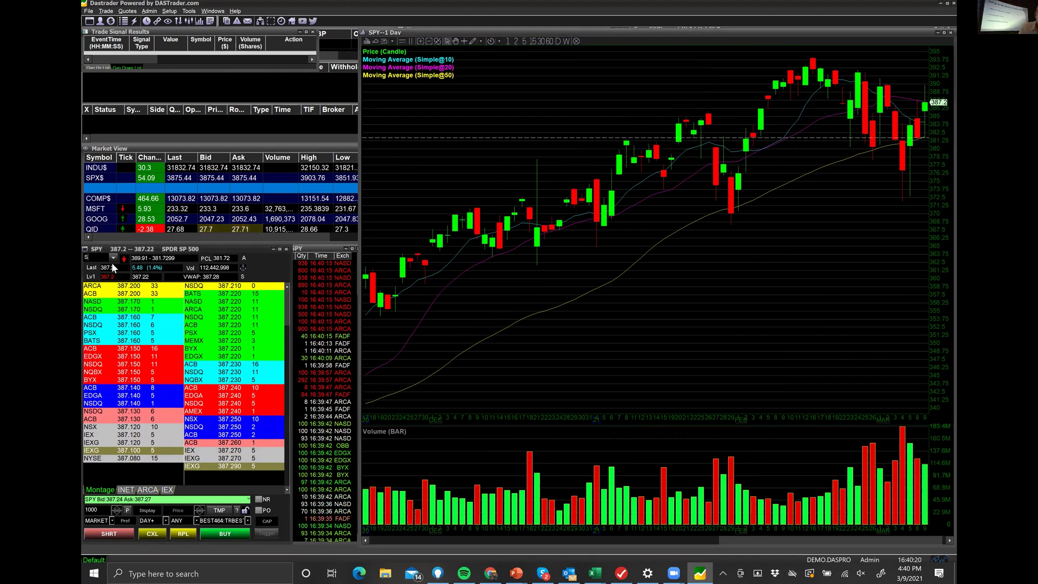
{"action": "type", "text": "QQQ"}
{"action": "key", "text": "Return"}
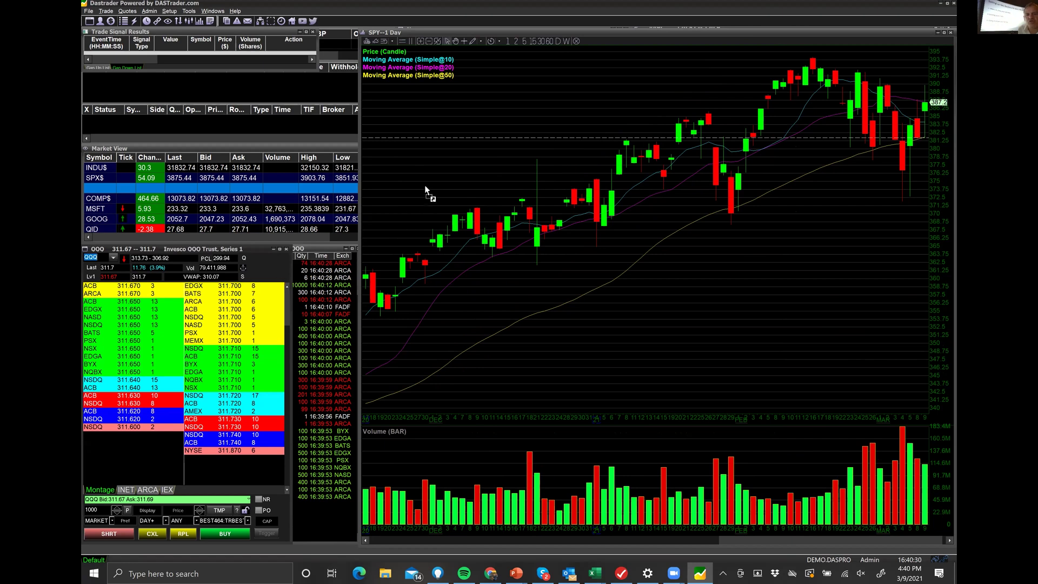
Step: Link the daily chart to the montage, then load DIA into both
{"action": "left_click_drag", "start_coordinate": [459, 153], "coordinate": [459, 153]}
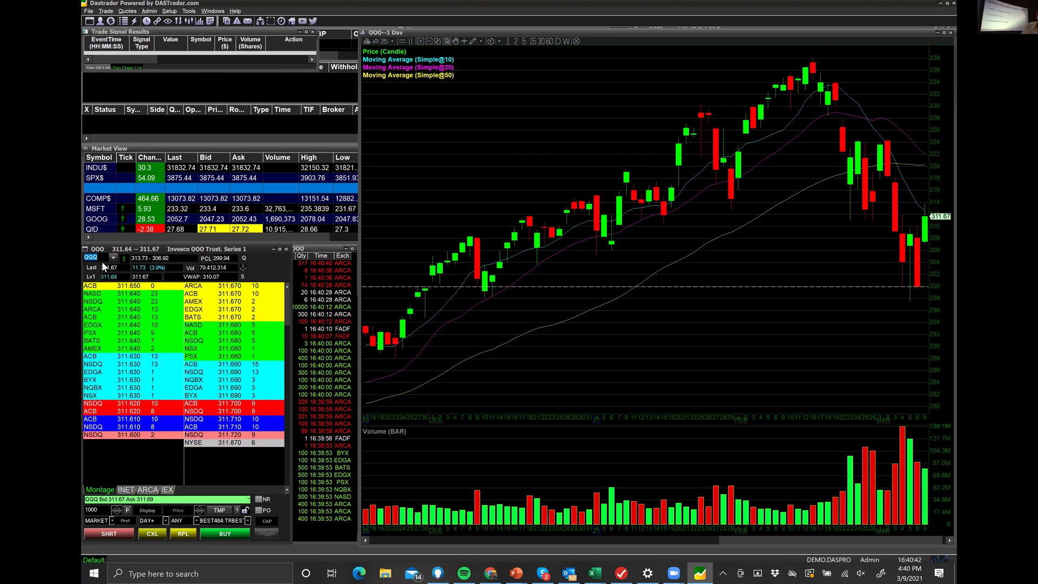
{"action": "type", "text": "DIA"}
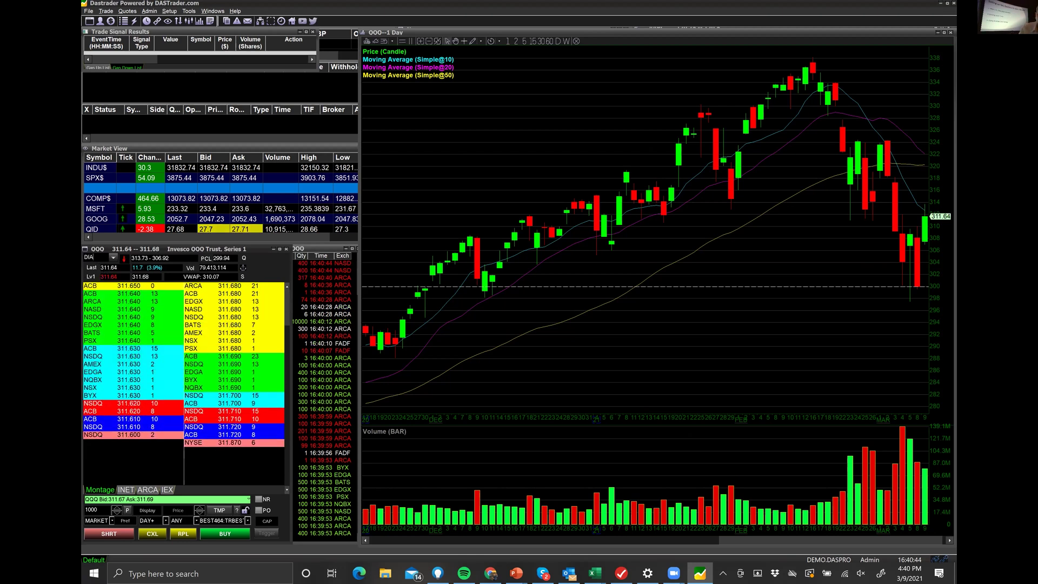
{"action": "key", "text": "Return"}
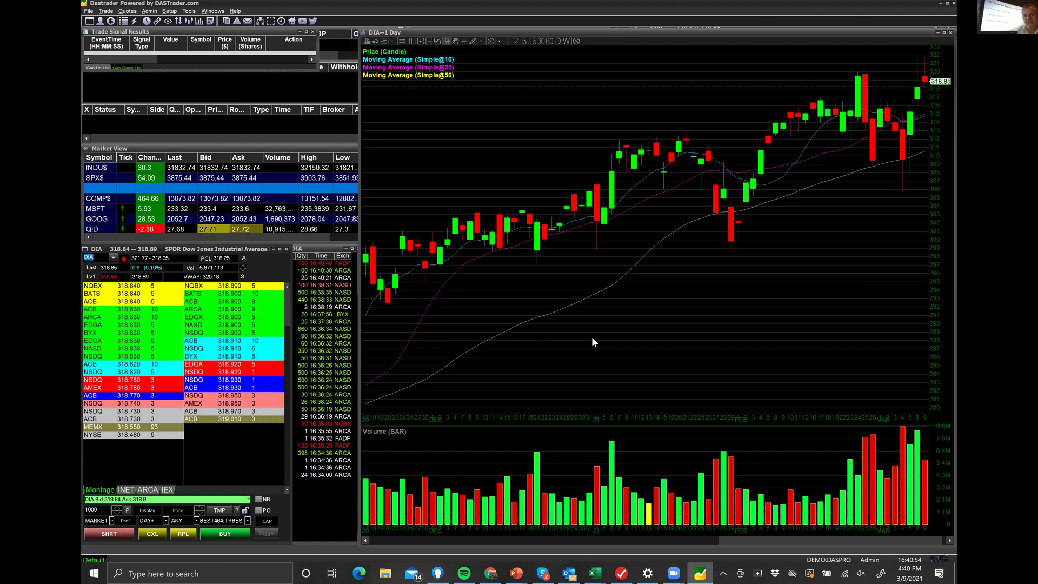
Step: Open the DIA daily chart's right-click settings menu
{"action": "right_click", "coordinate": [522, 153]}
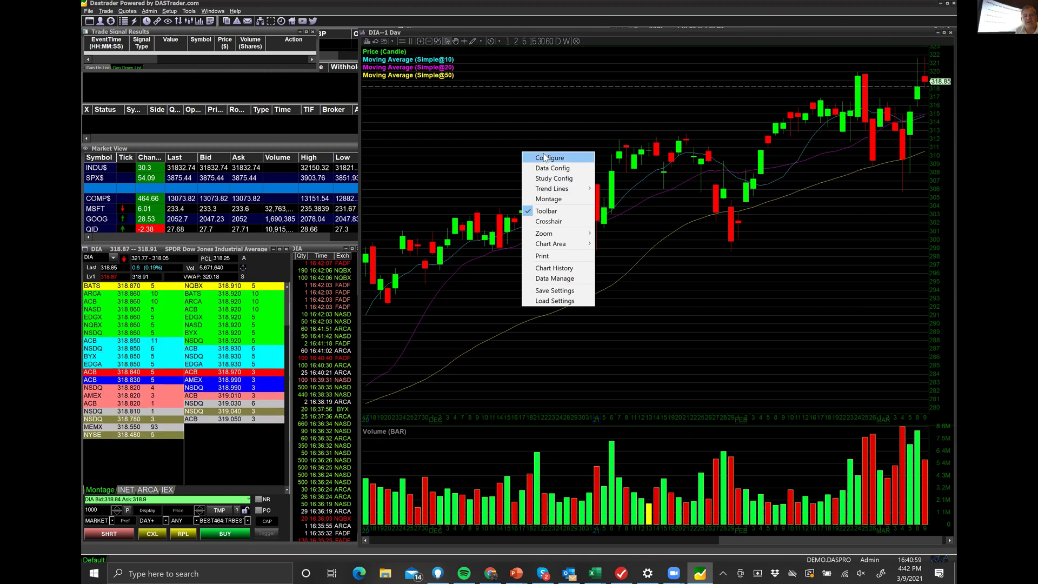
Step: Add a new chart area before the DIA price pane and shrink it to a thin strip
{"action": "right_click", "coordinate": [470, 148]}
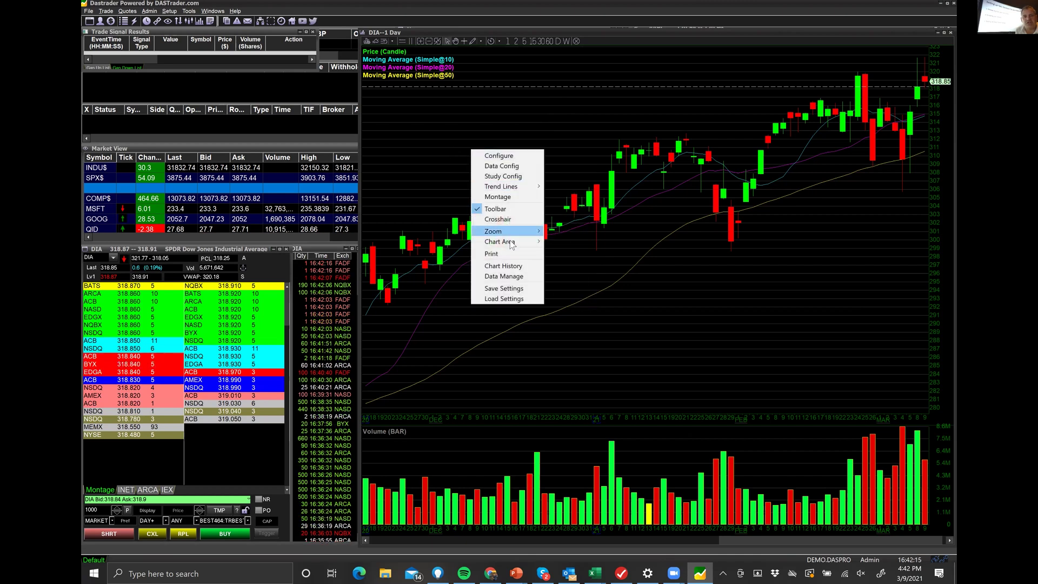
{"action": "right_click", "coordinate": [427, 116]}
{"action": "right_click", "coordinate": [427, 115]}
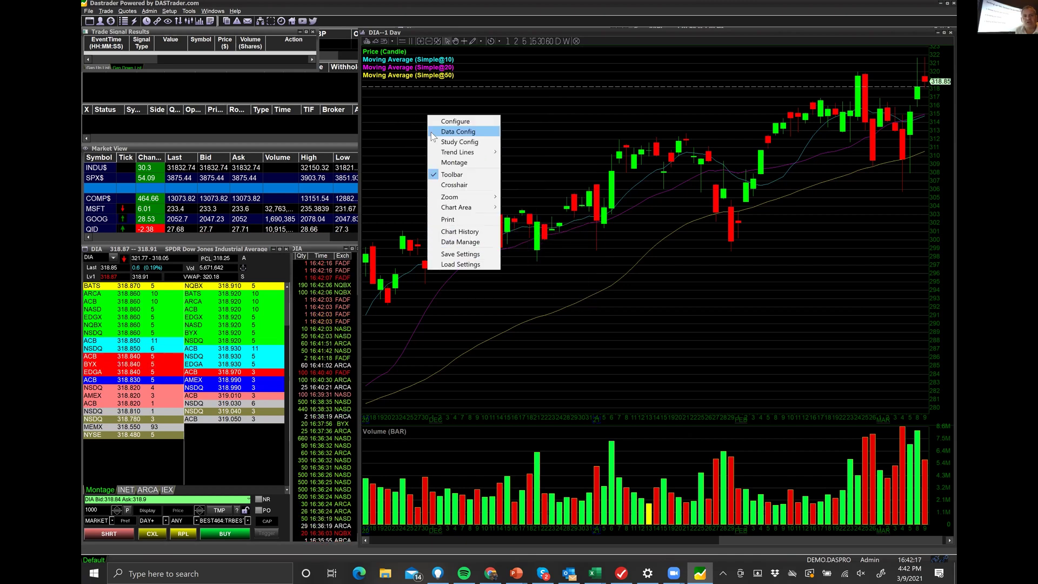
{"action": "mouse_move", "coordinate": [479, 209]}
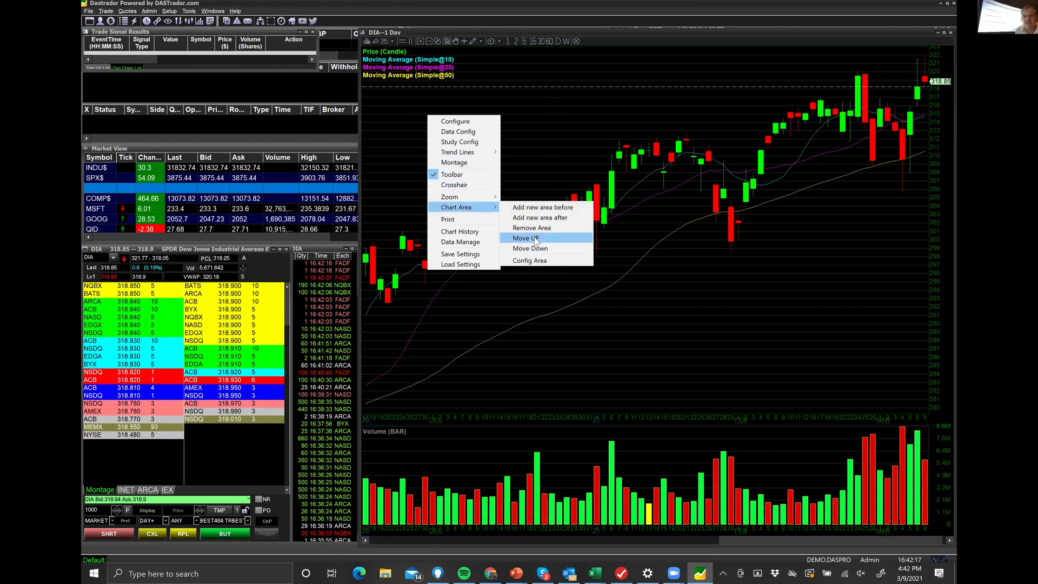
{"action": "left_click", "coordinate": [538, 211]}
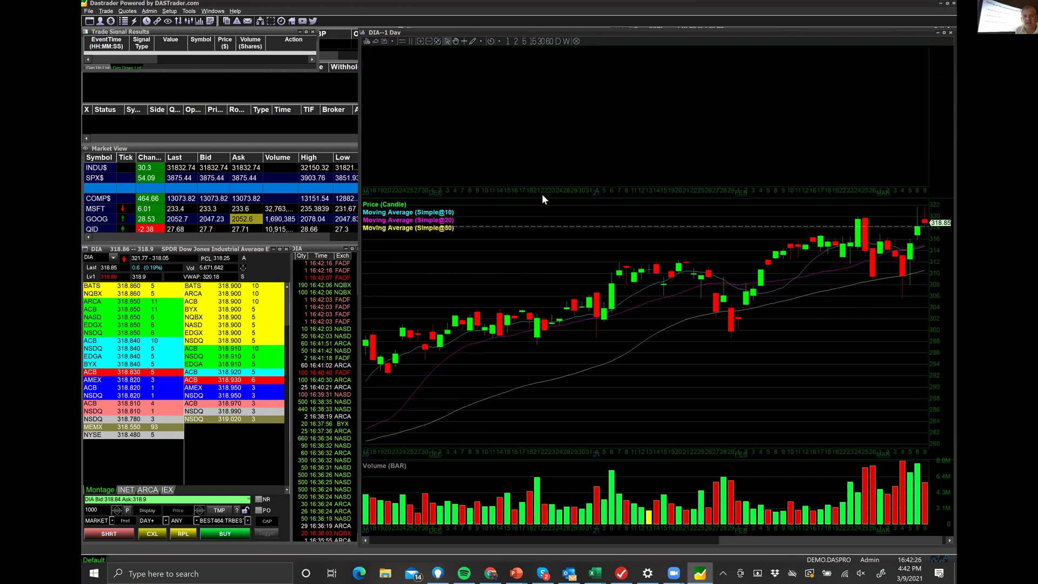
{"action": "left_click_drag", "start_coordinate": [543, 200], "coordinate": [563, 121]}
Step: Add a new empty chart area after the DIA price pane
{"action": "right_click", "coordinate": [513, 234]}
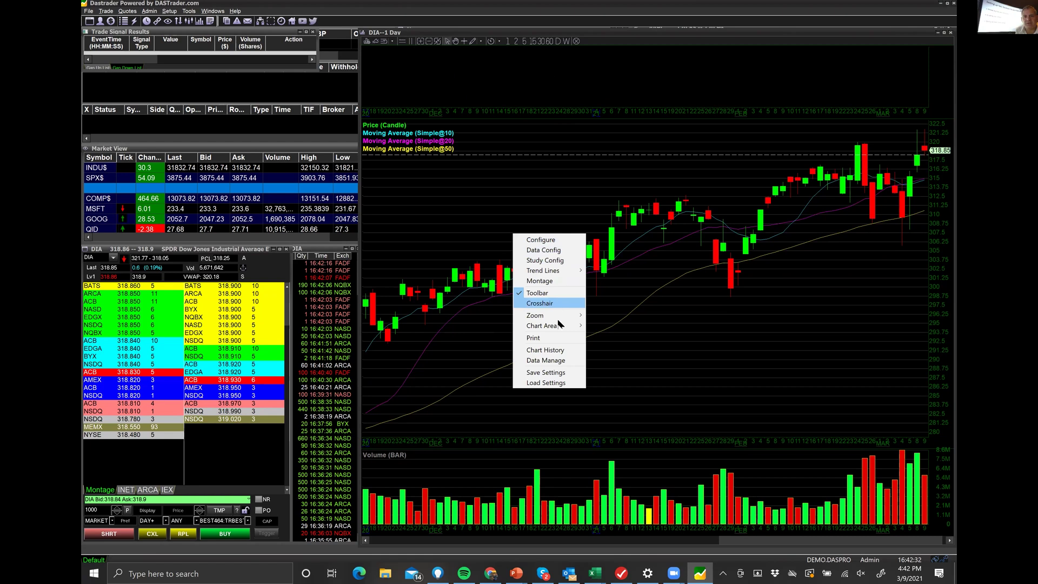
{"action": "mouse_move", "coordinate": [551, 325]}
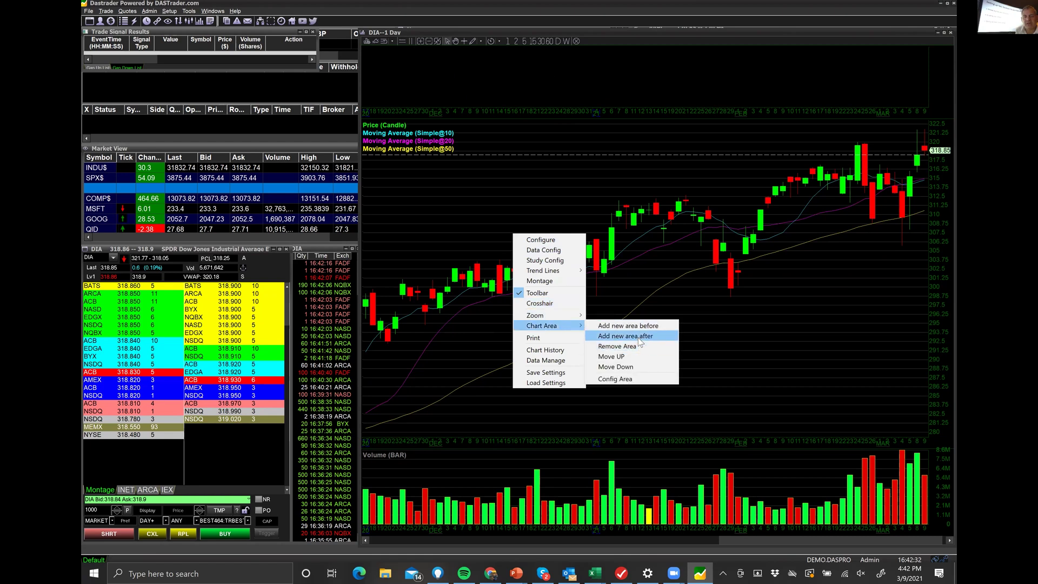
{"action": "left_click", "coordinate": [630, 336]}
Step: Move the volume pane up beneath price and resize the panes so price dominates
{"action": "right_click", "coordinate": [576, 493]}
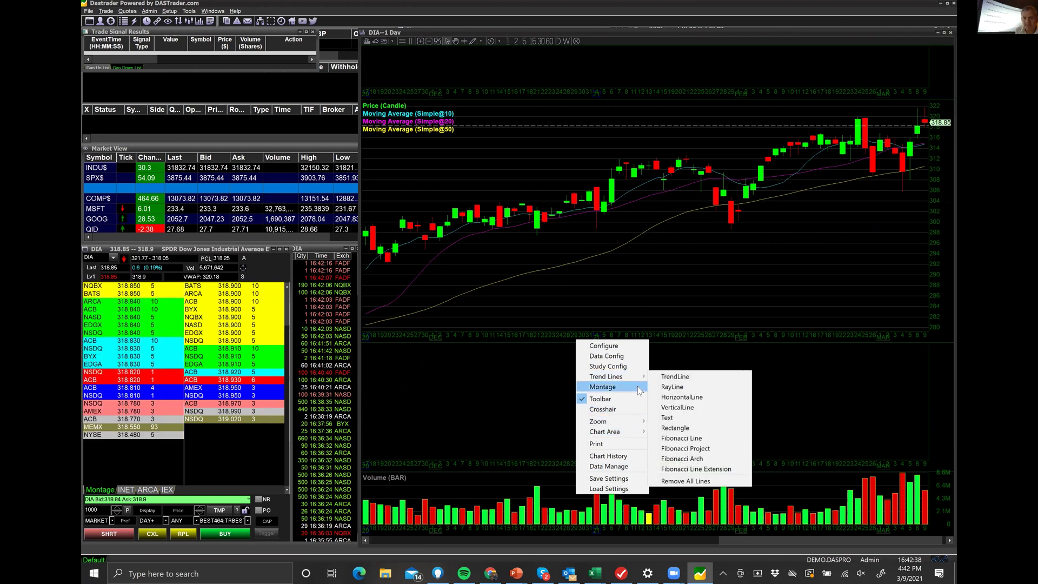
{"action": "mouse_move", "coordinate": [638, 431]}
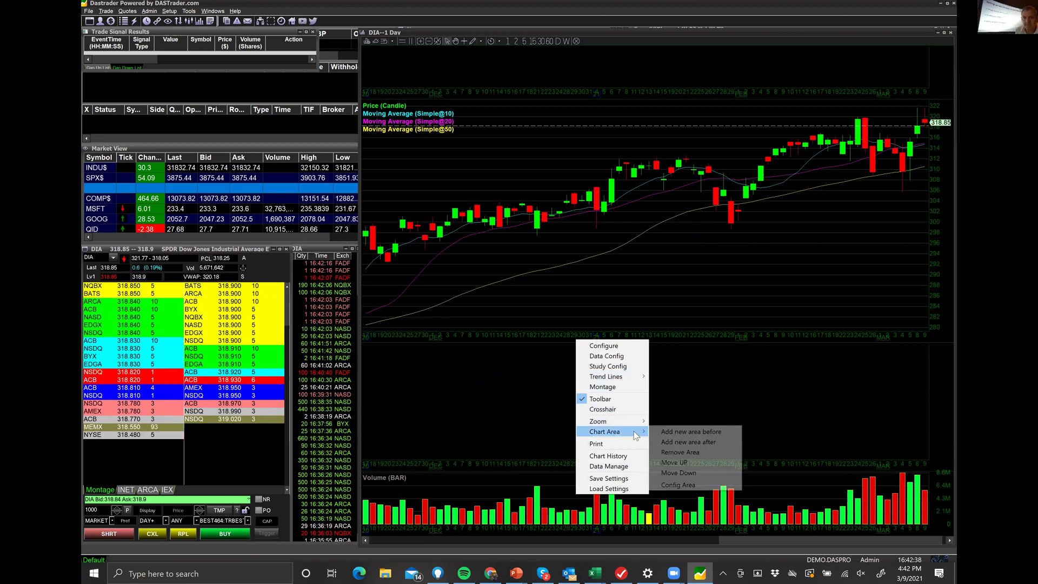
{"action": "left_click", "coordinate": [679, 463]}
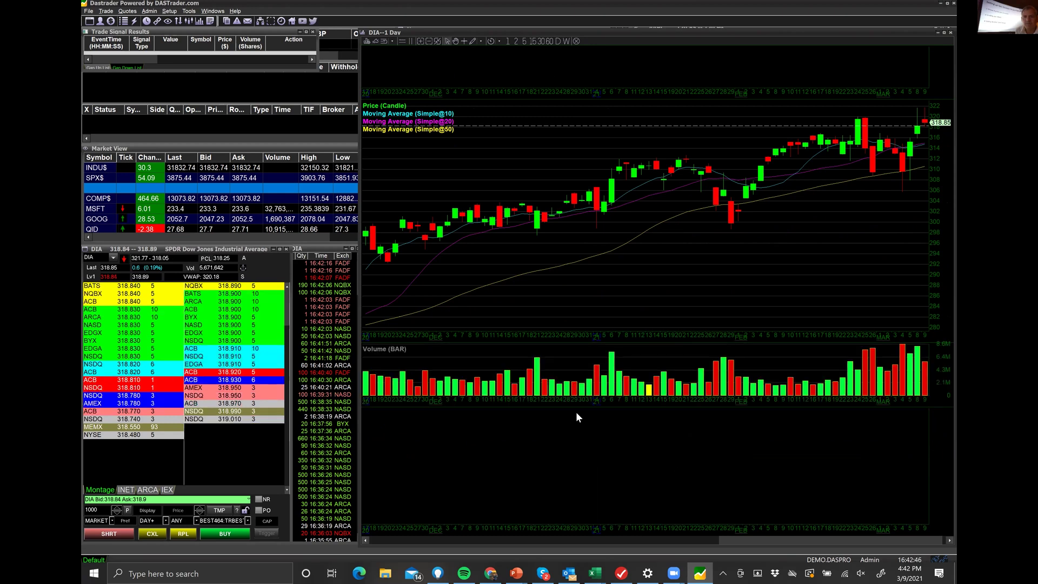
{"action": "left_click_drag", "start_coordinate": [582, 409], "coordinate": [583, 442]}
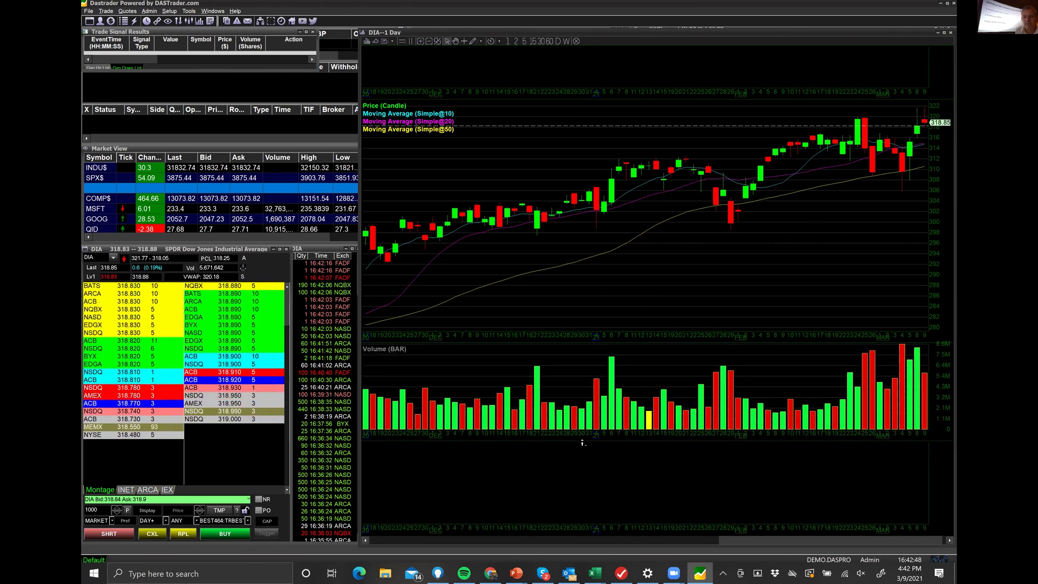
{"action": "left_click_drag", "start_coordinate": [581, 356], "coordinate": [584, 374]}
Step: Add an RSI (14) study through Study Config so it fills the top pane
{"action": "right_click", "coordinate": [534, 66]}
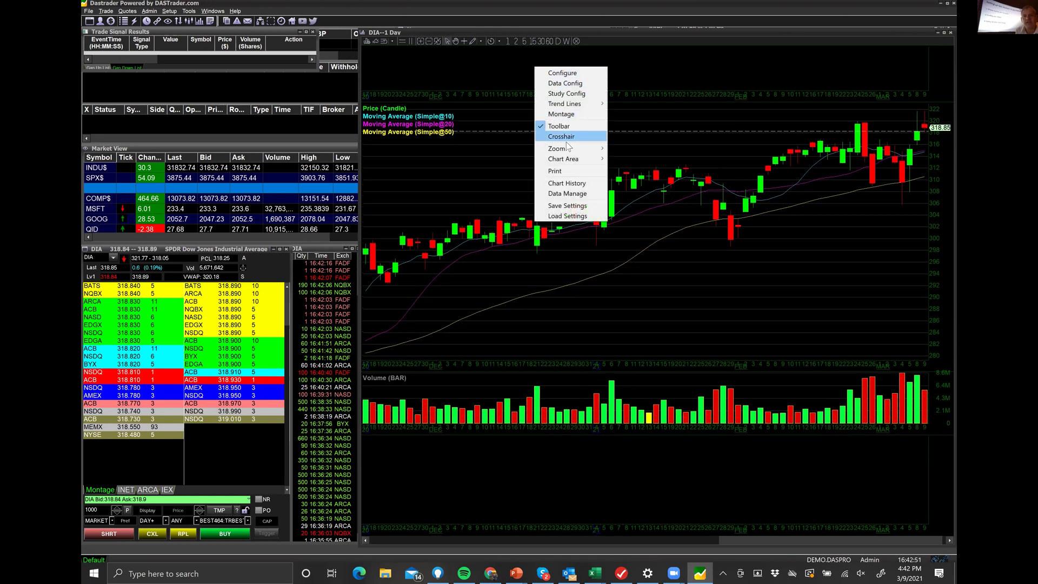
{"action": "left_click", "coordinate": [569, 94]}
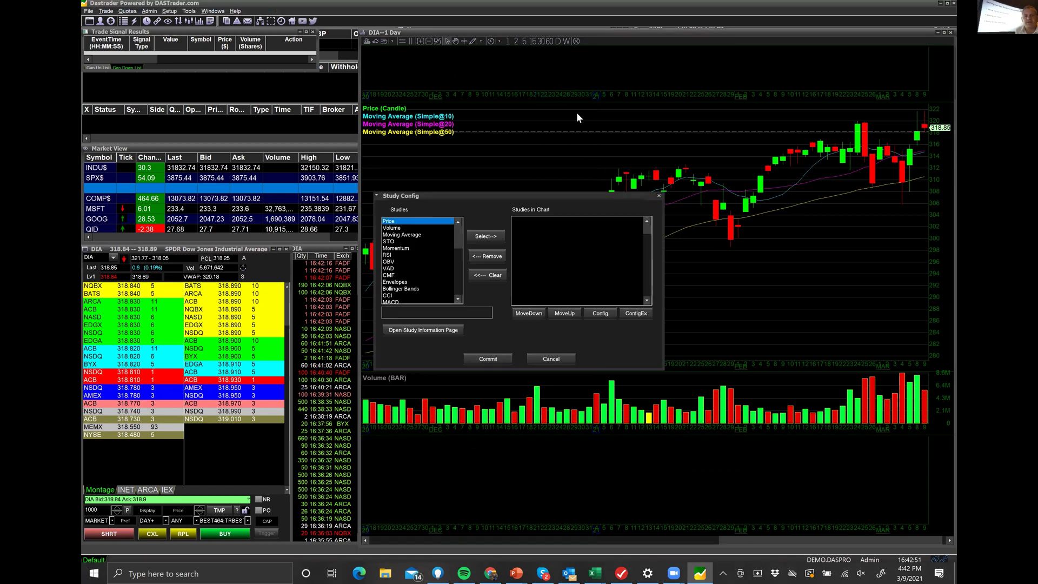
{"action": "left_click", "coordinate": [392, 255]}
{"action": "left_click", "coordinate": [485, 236]}
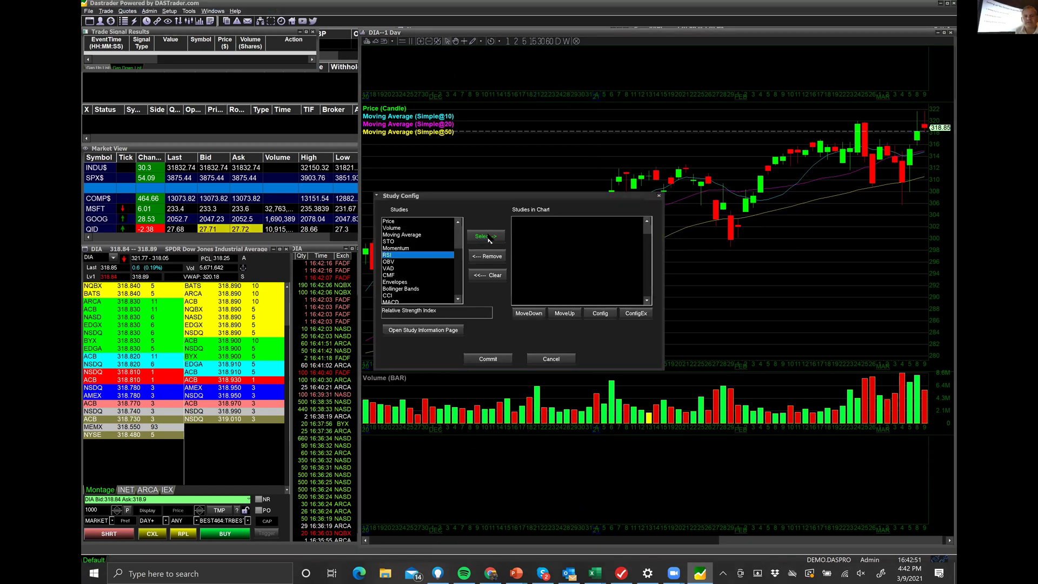
{"action": "left_click", "coordinate": [478, 355]}
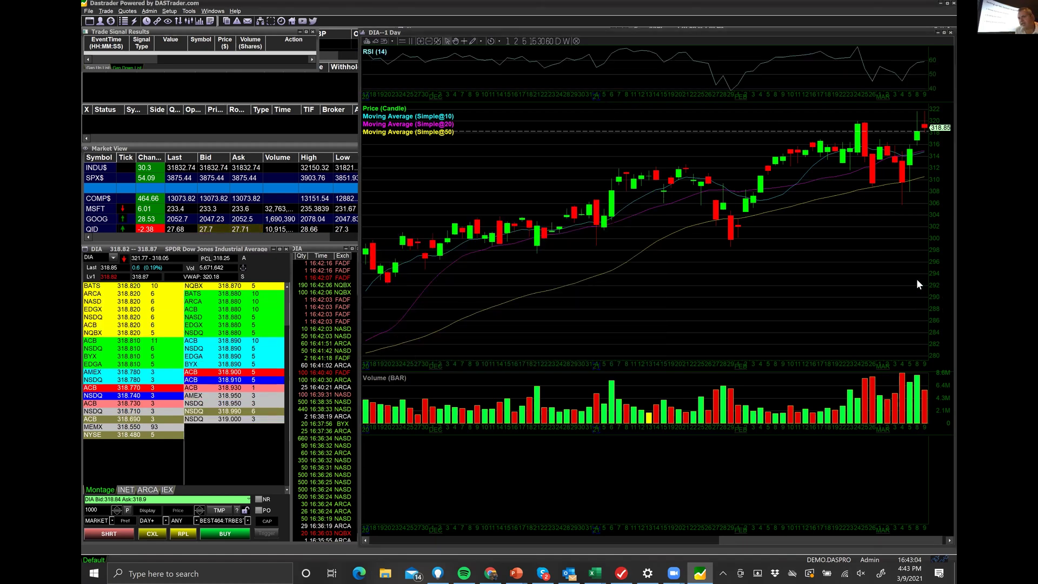
{"action": "right_click", "coordinate": [662, 275]}
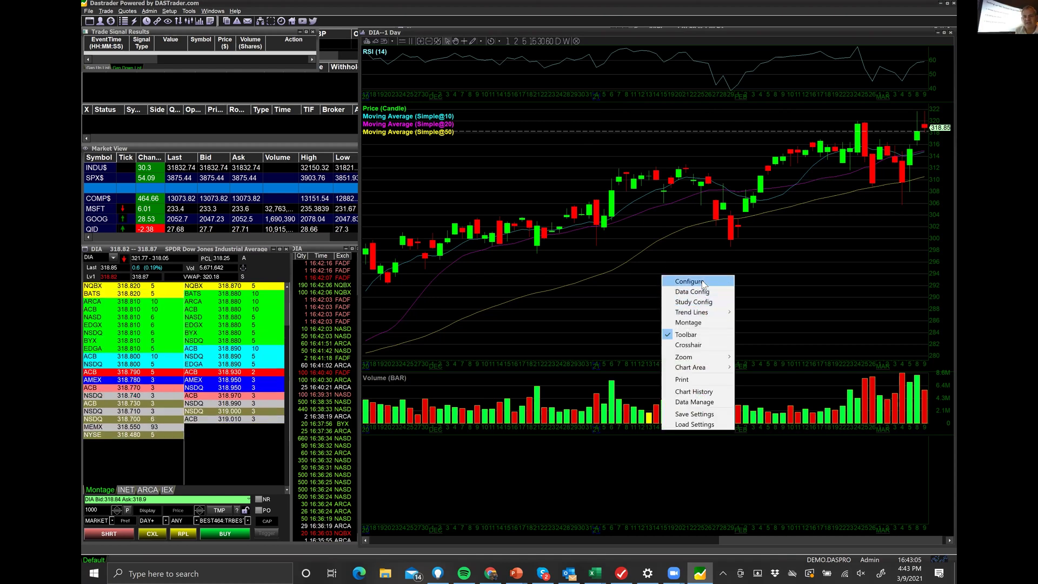
Step: Set the study-name font to Regular size 10 and confirm the price/time label font
{"action": "left_click", "coordinate": [703, 282]}
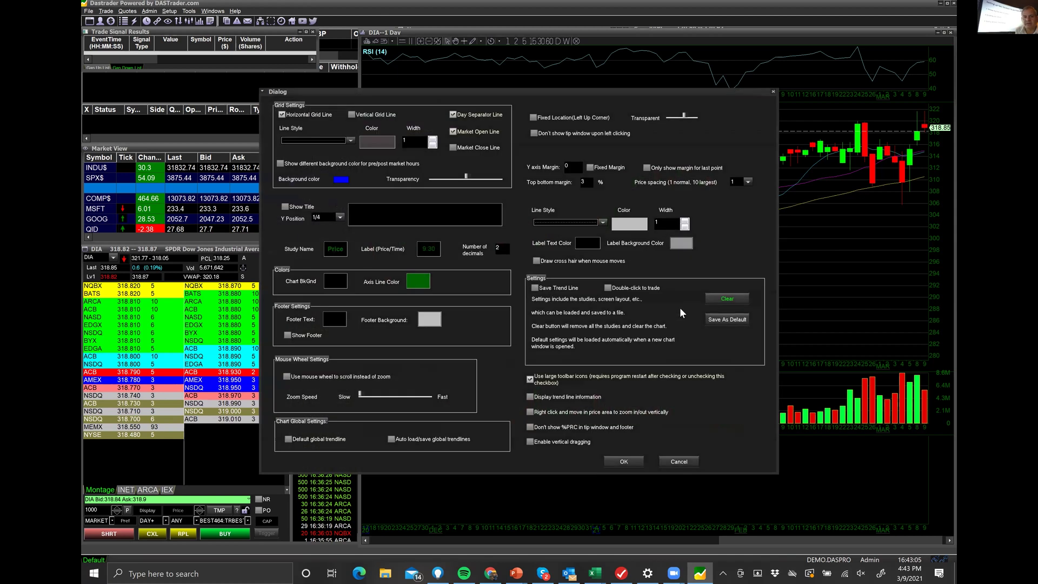
{"action": "left_click", "coordinate": [340, 254]}
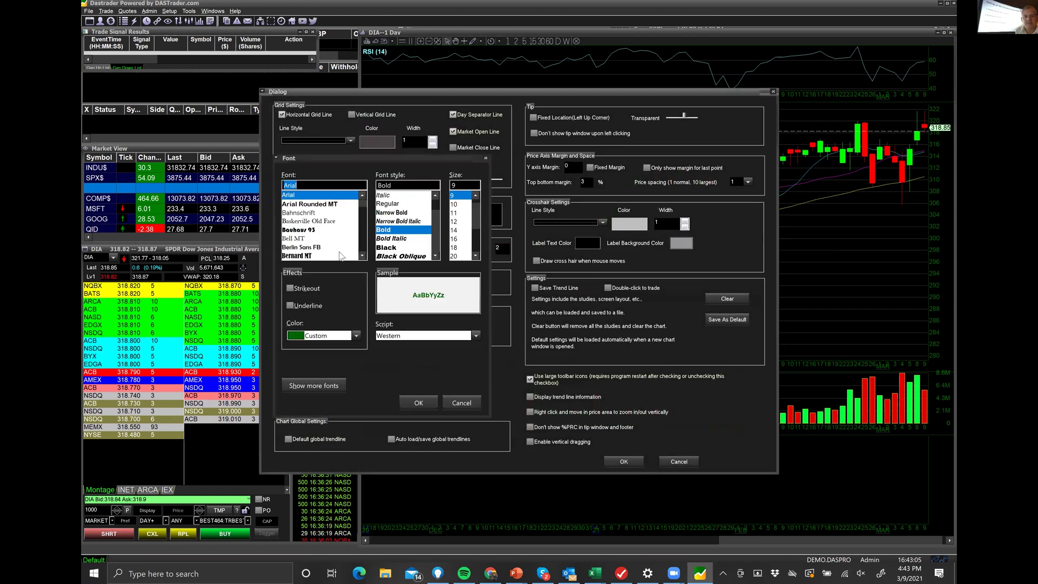
{"action": "left_click", "coordinate": [456, 205]}
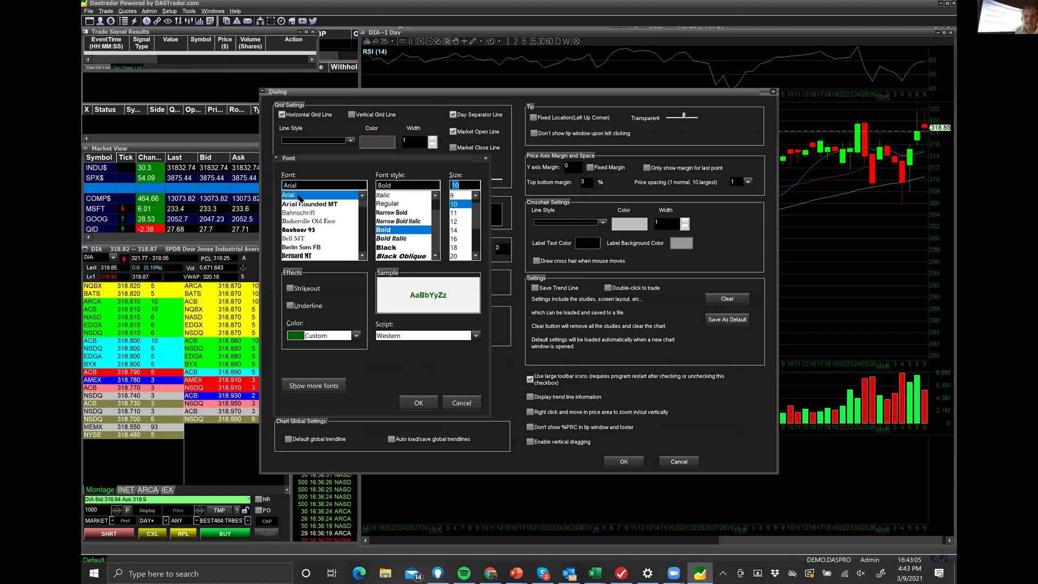
{"action": "left_click", "coordinate": [395, 204]}
{"action": "left_click", "coordinate": [419, 403]}
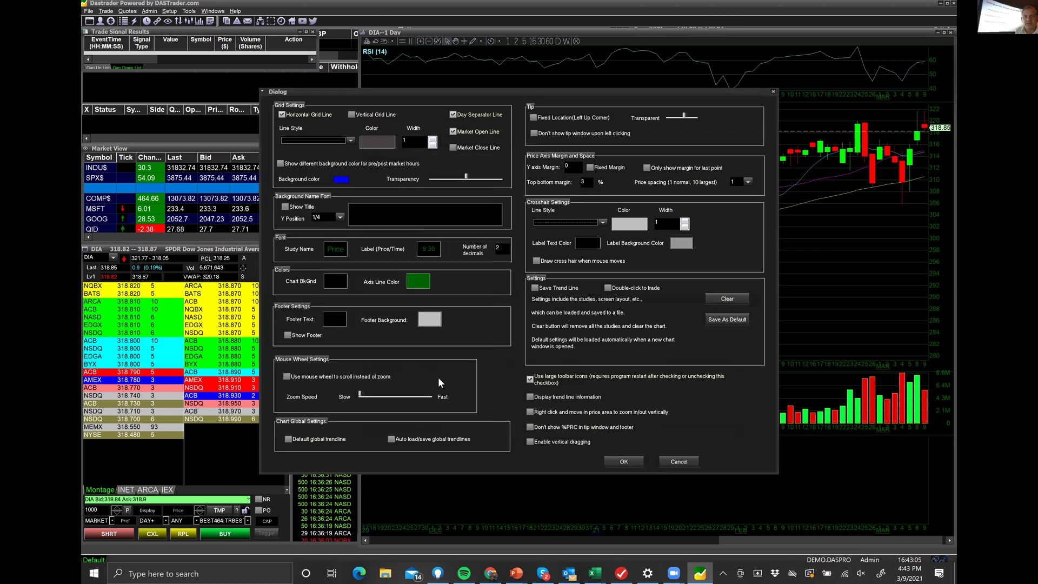
{"action": "left_click", "coordinate": [427, 250]}
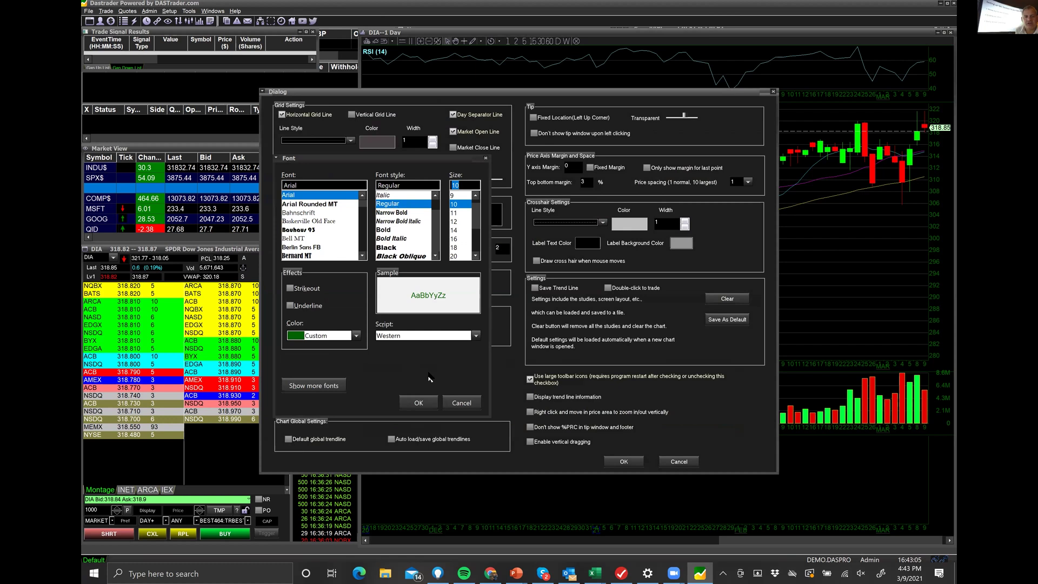
{"action": "left_click", "coordinate": [422, 403]}
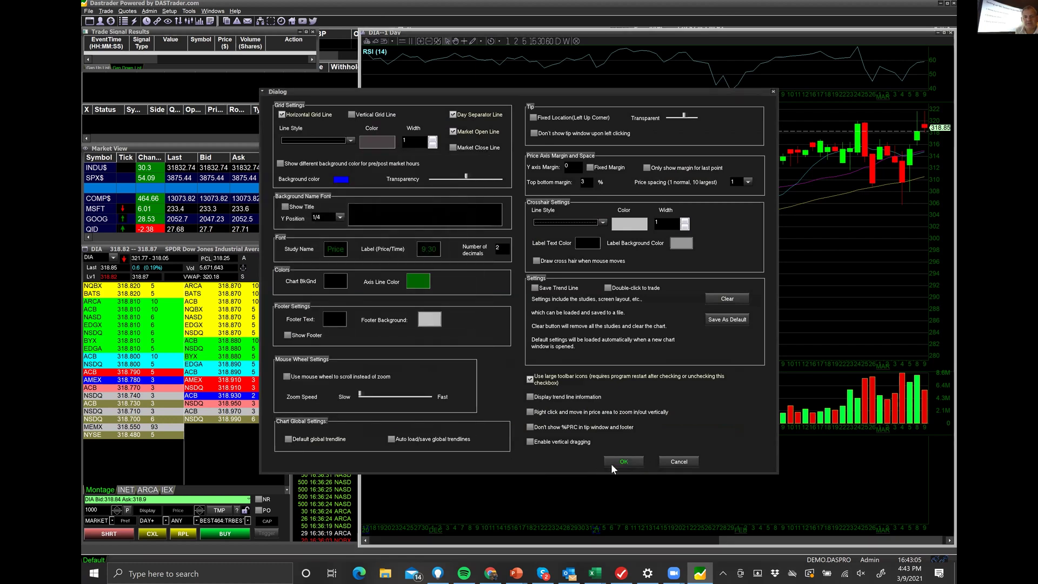
{"action": "left_click", "coordinate": [623, 462]}
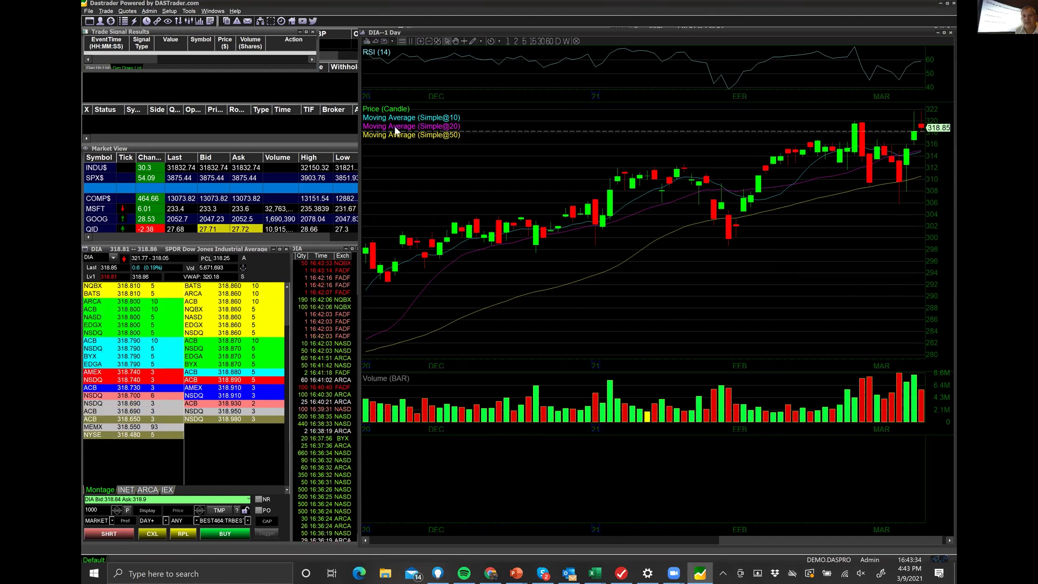
Step: Add a MACD (26, 12, 9) study to the DIA chart through Study Config
{"action": "right_click", "coordinate": [401, 158]}
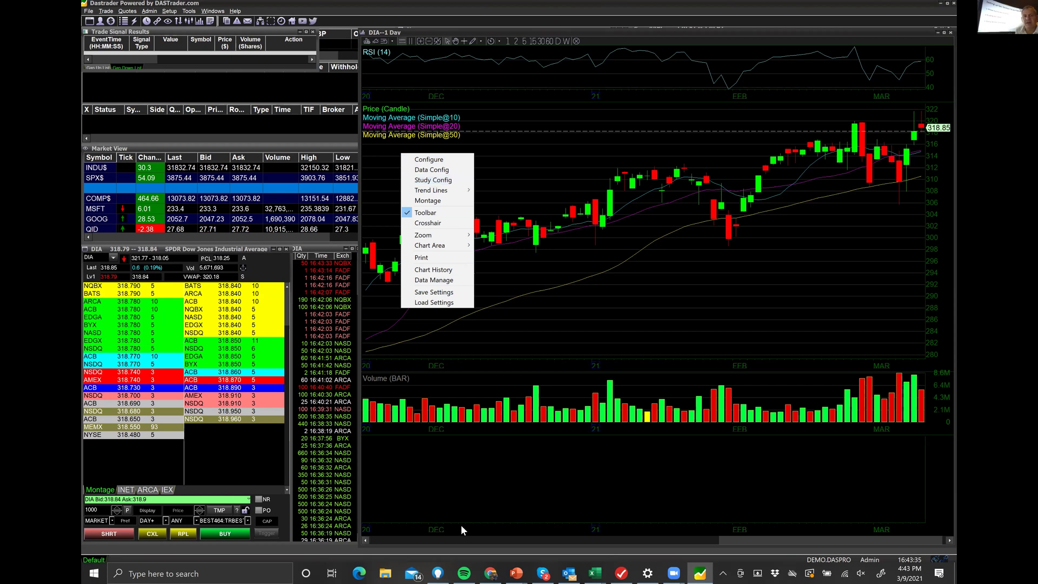
{"action": "right_click", "coordinate": [457, 453]}
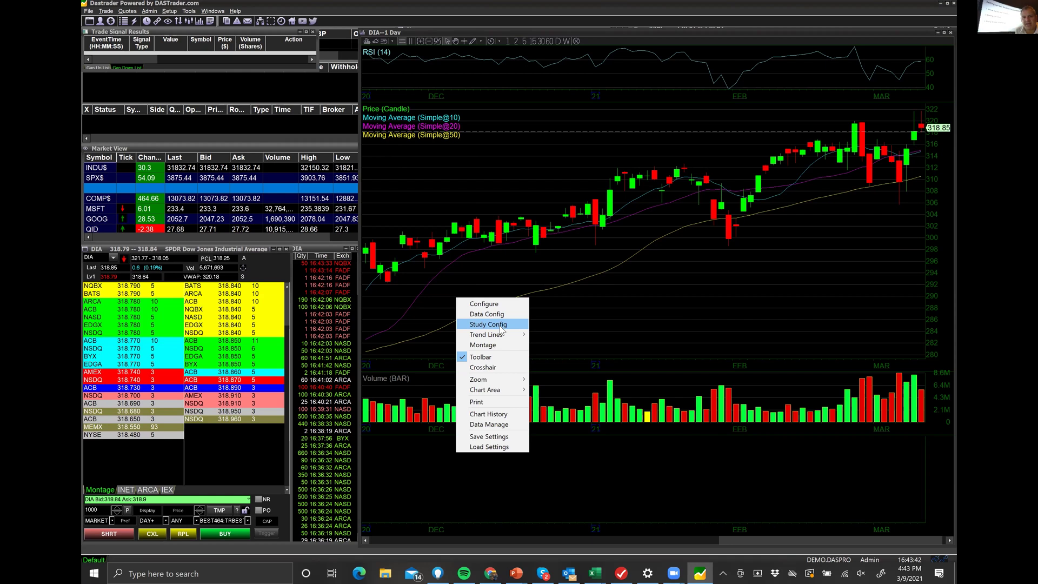
{"action": "left_click", "coordinate": [502, 327]}
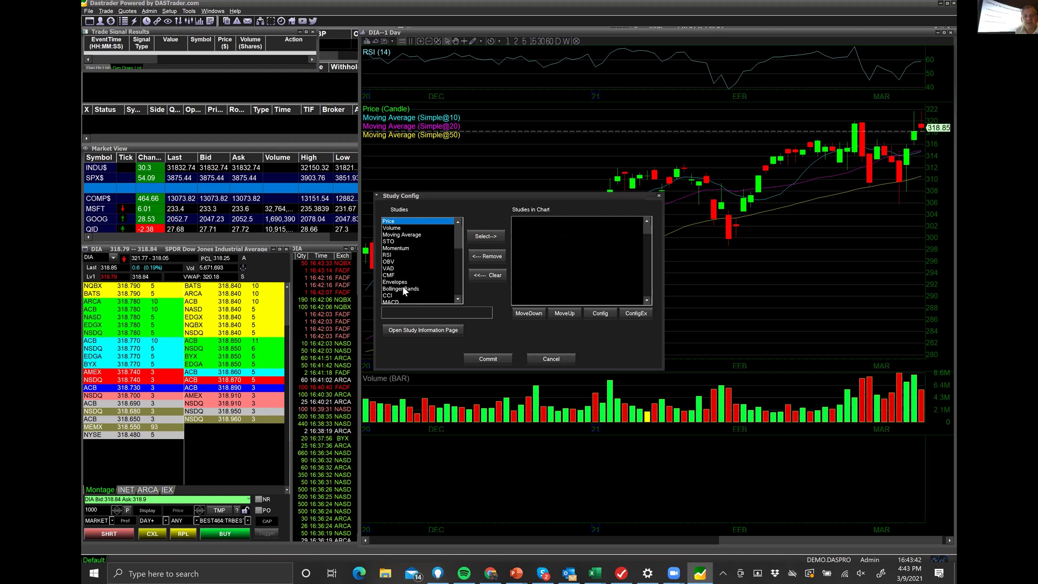
{"action": "scroll", "coordinate": [457, 245], "scroll_direction": "down", "scroll_amount": 3}
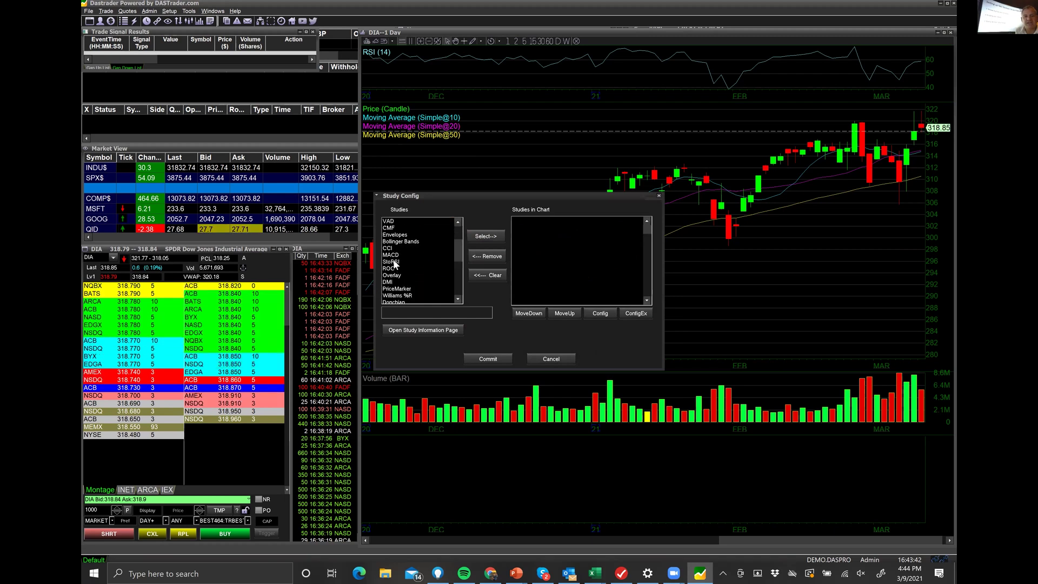
{"action": "left_click", "coordinate": [394, 256]}
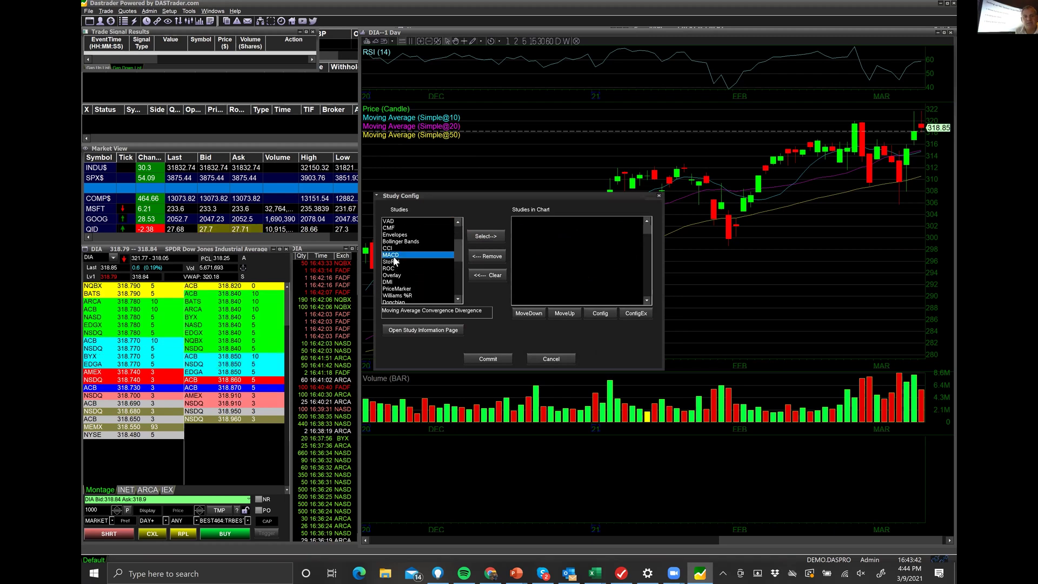
{"action": "left_click", "coordinate": [489, 236]}
{"action": "left_click", "coordinate": [488, 359]}
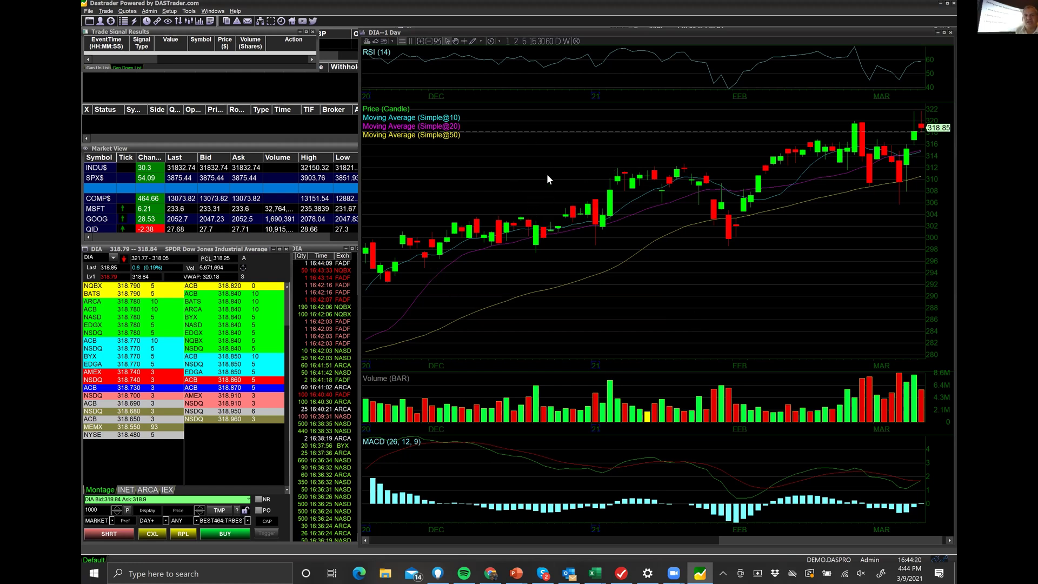
Step: Remove the 10, 50 and 20-period moving averages from the chart's studies
{"action": "right_click", "coordinate": [520, 177]}
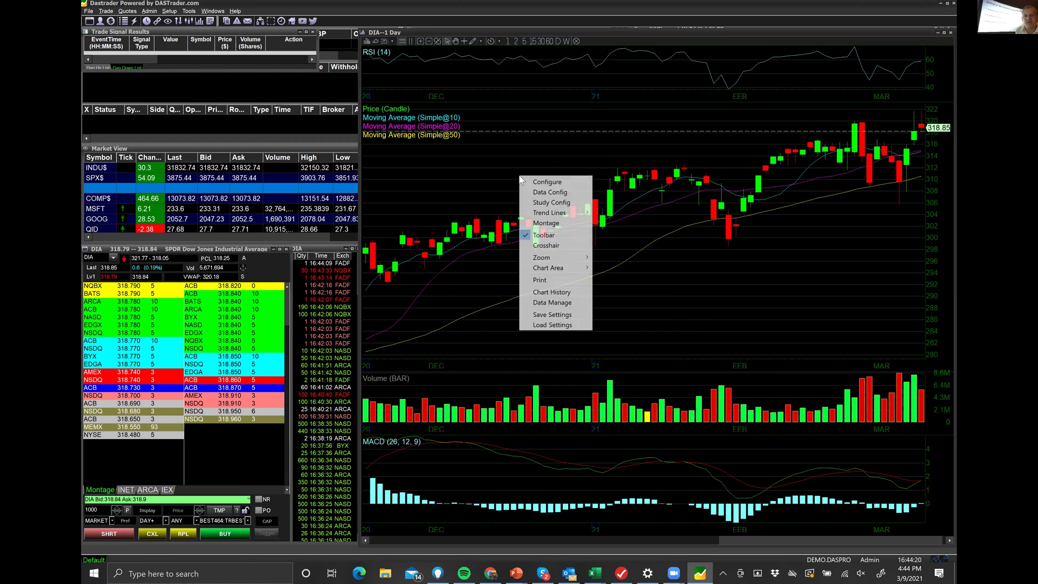
{"action": "left_click", "coordinate": [568, 206]}
{"action": "left_click", "coordinate": [556, 228]}
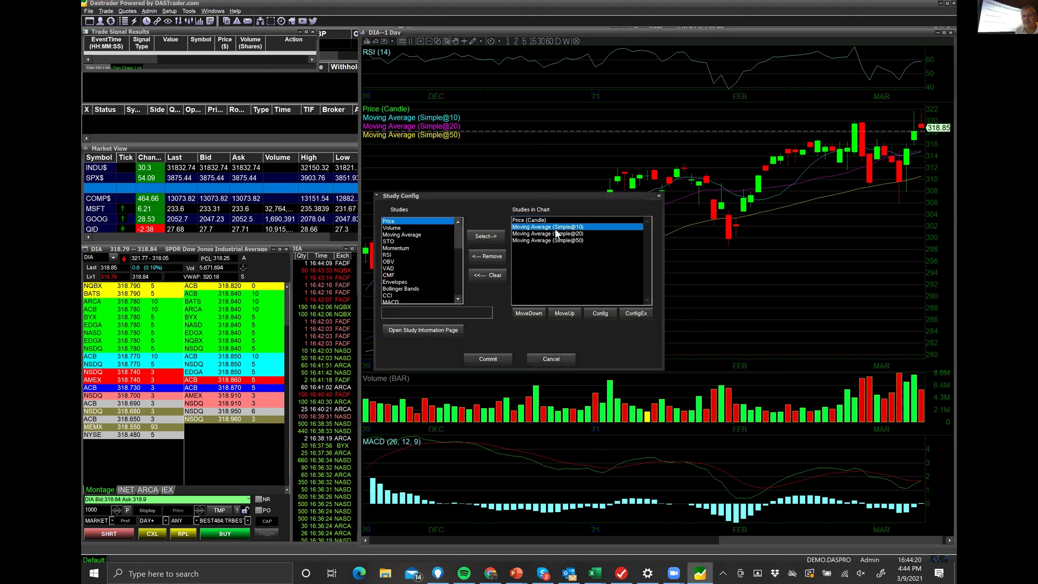
{"action": "left_click", "coordinate": [489, 258]}
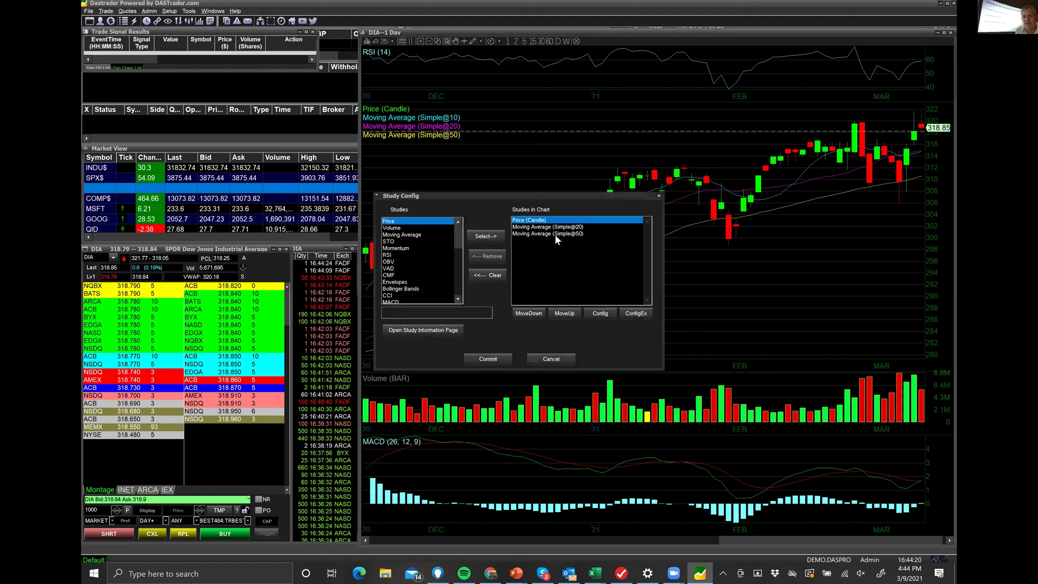
{"action": "left_click", "coordinate": [555, 235]}
{"action": "left_click", "coordinate": [494, 257]}
{"action": "left_click", "coordinate": [549, 227]}
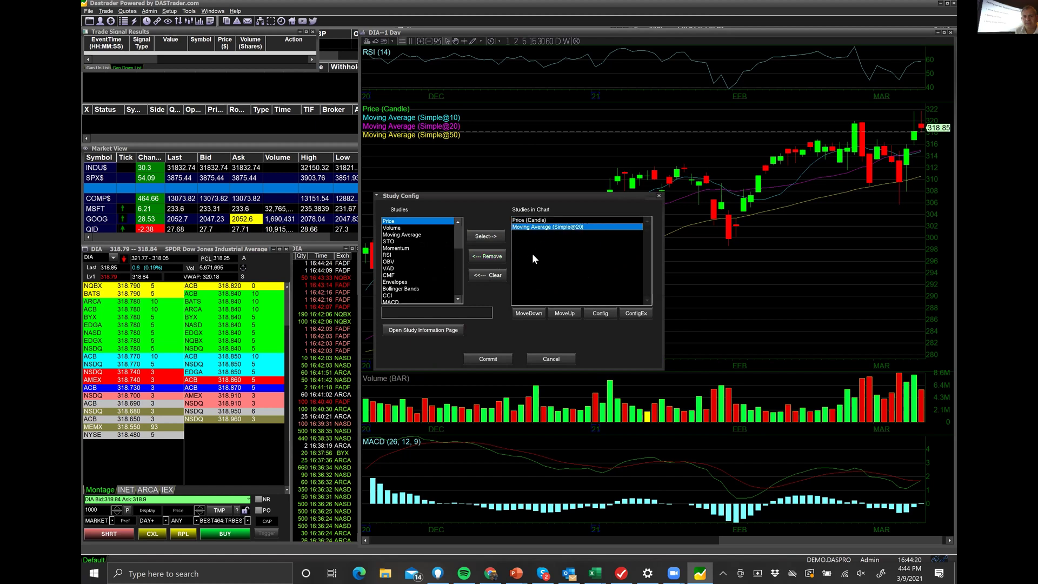
{"action": "left_click", "coordinate": [490, 255]}
Step: Add the Ichimoku (9,26,52,26) study and commit the changes
{"action": "left_click_drag", "start_coordinate": [457, 238], "coordinate": [456, 285]}
{"action": "left_click", "coordinate": [416, 282]}
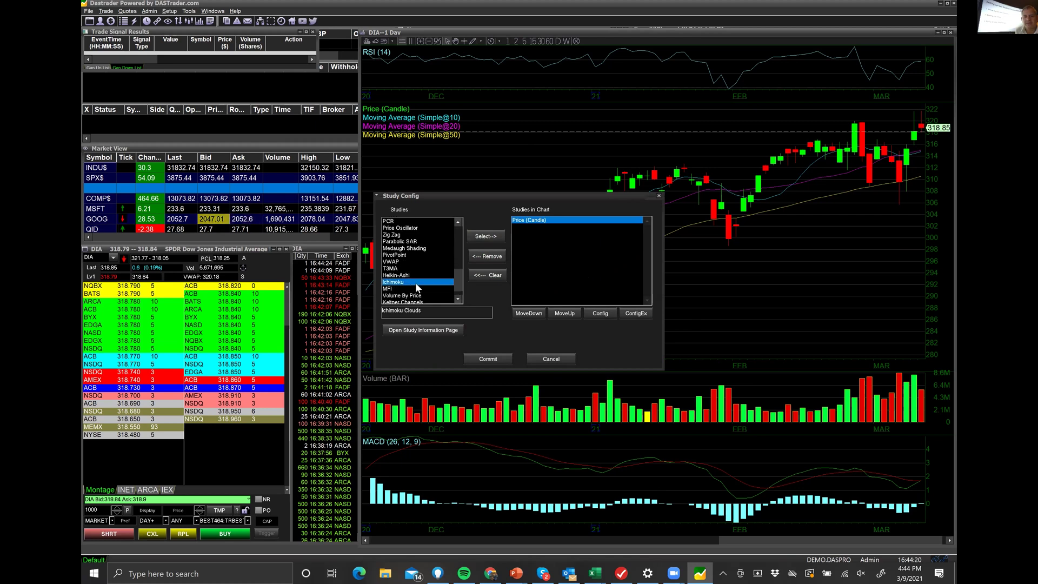
{"action": "left_click", "coordinate": [486, 236]}
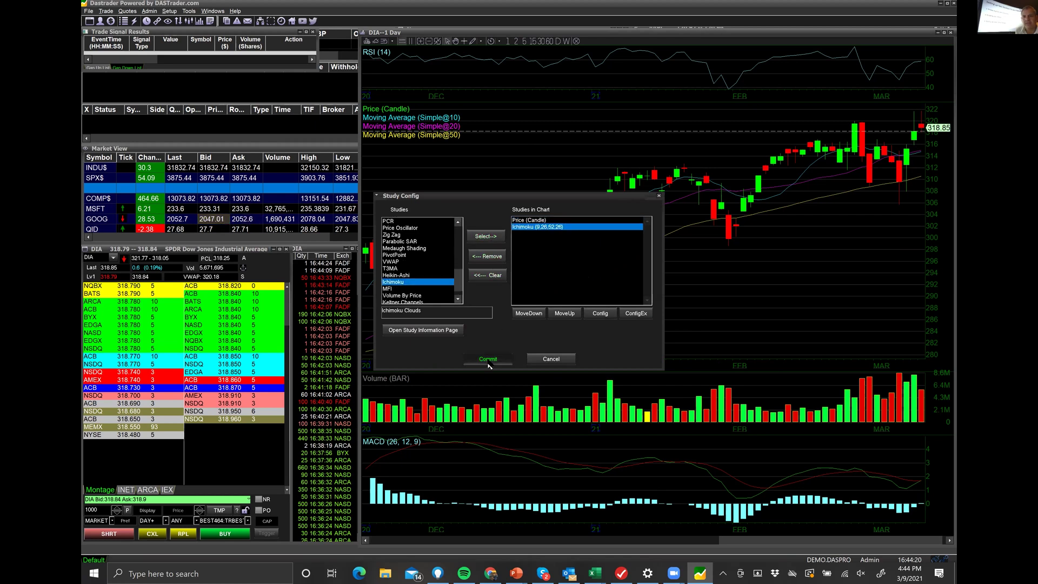
{"action": "left_click", "coordinate": [487, 359]}
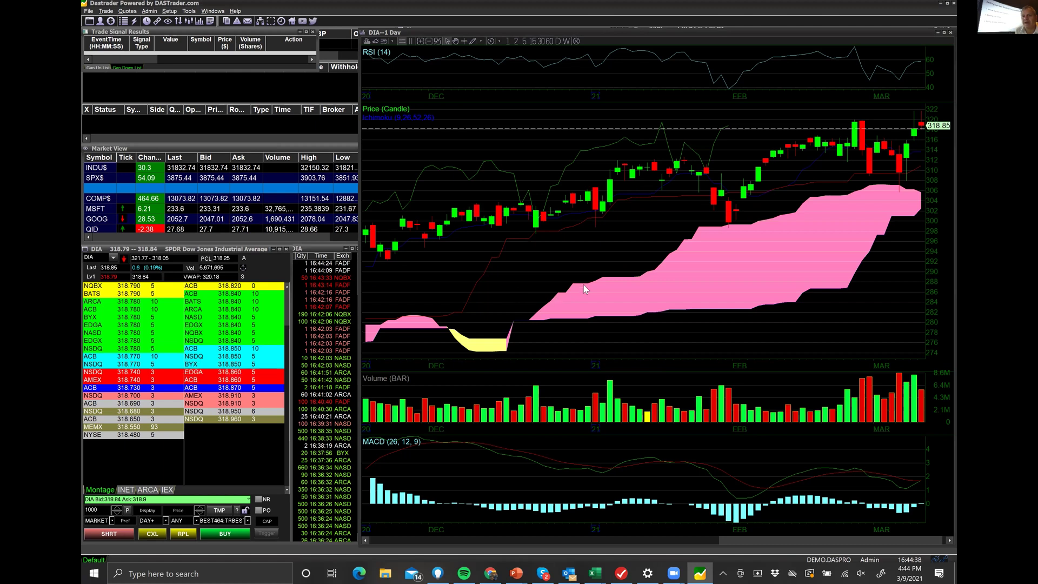
{"action": "double_click", "coordinate": [596, 148]}
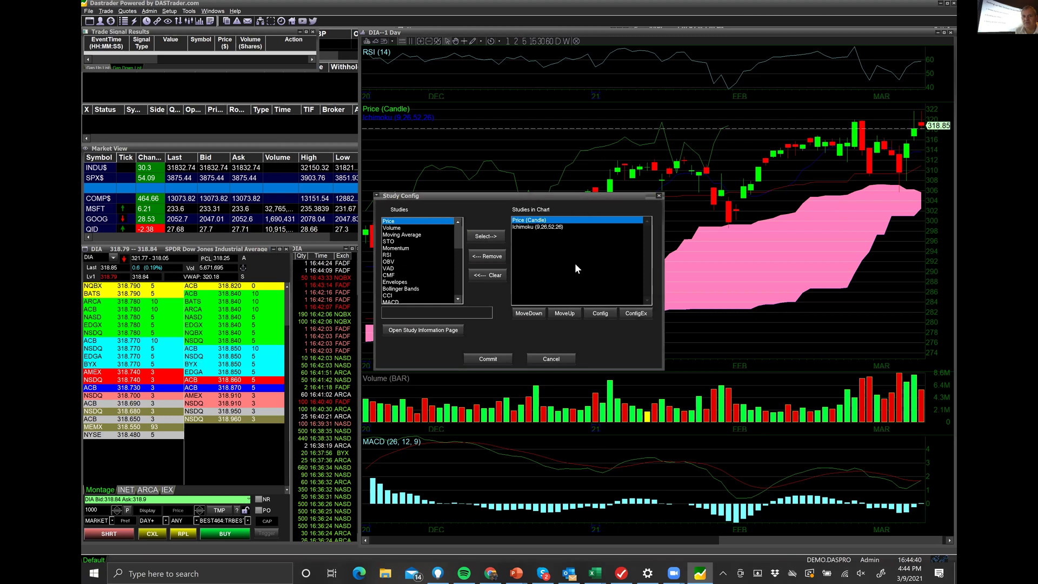
{"action": "left_click", "coordinate": [546, 358]}
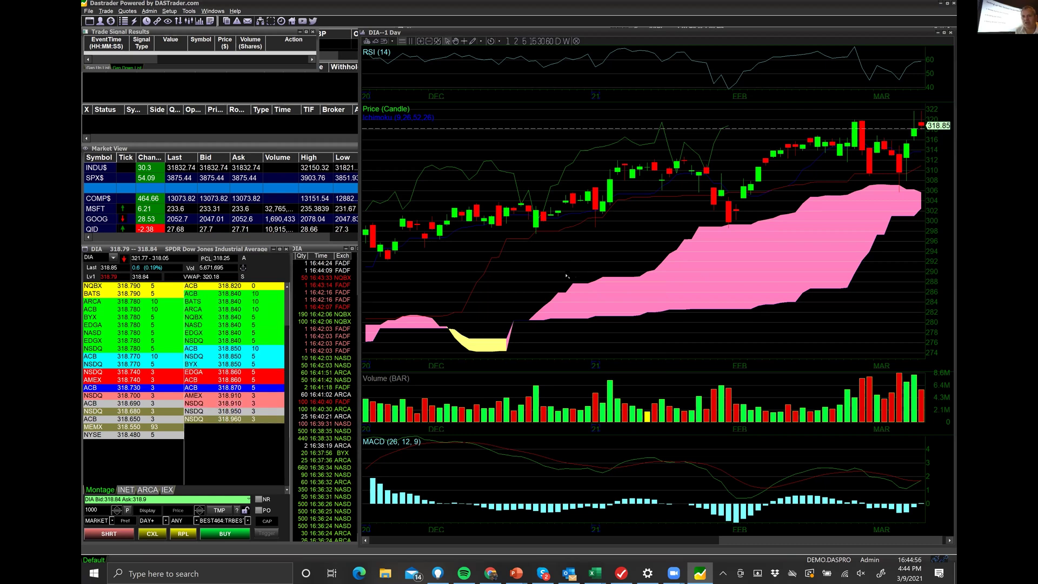
Step: Remove the Ichimoku study from the DIA chart and add three Moving Average studies
{"action": "right_click", "coordinate": [567, 275]}
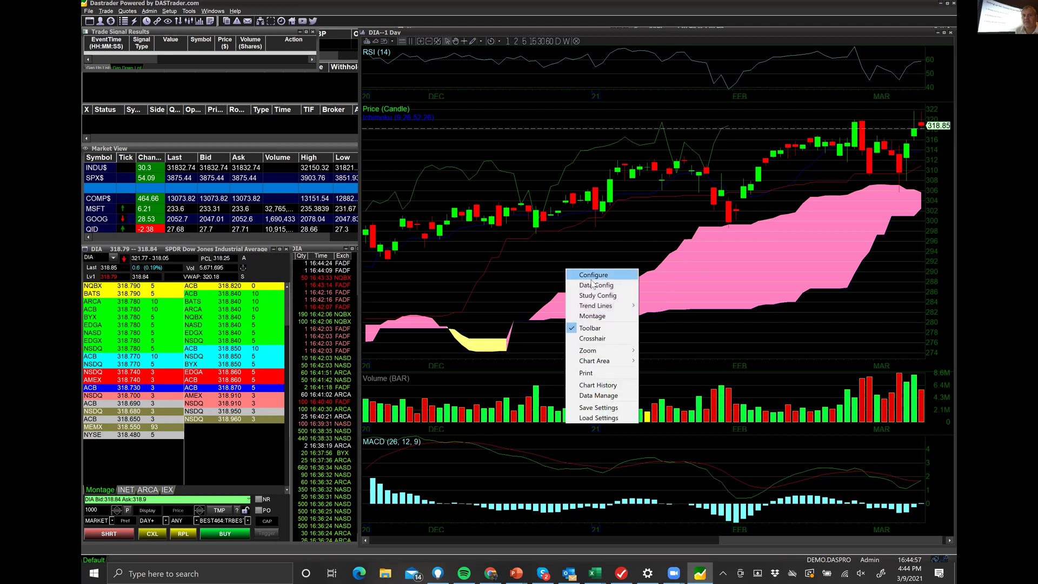
{"action": "left_click", "coordinate": [593, 298]}
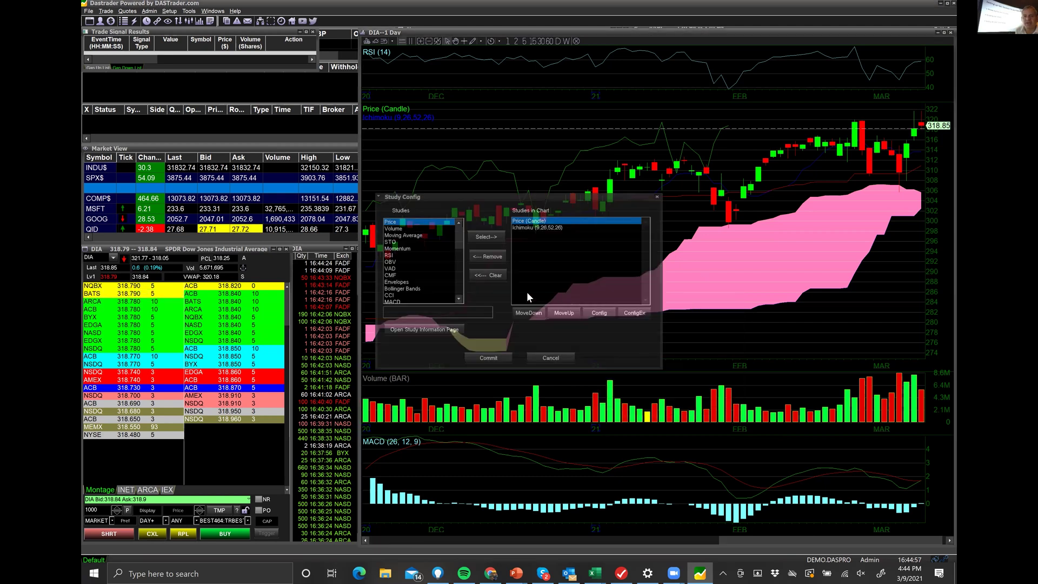
{"action": "left_click", "coordinate": [492, 258]}
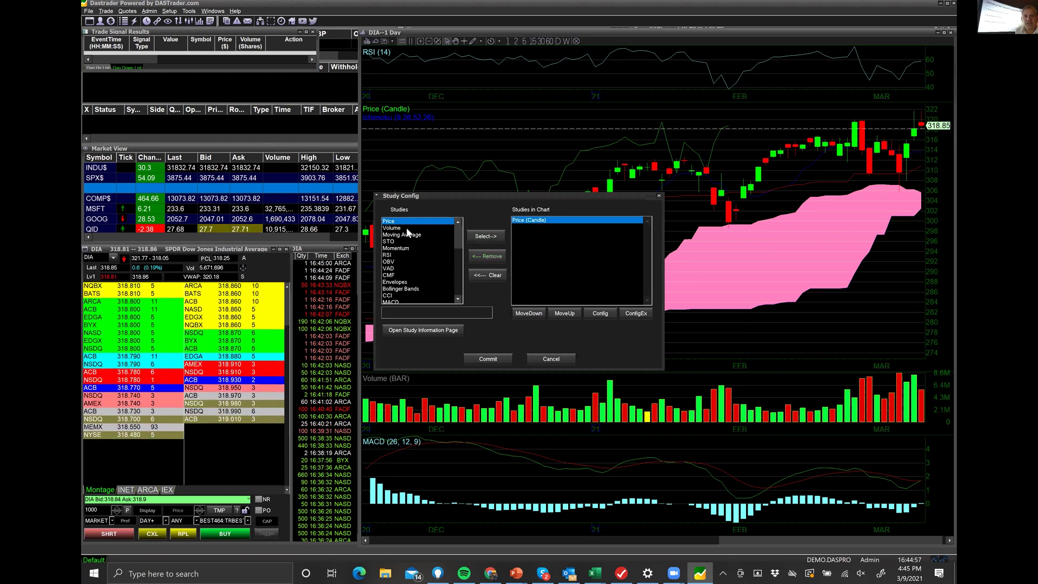
{"action": "left_click", "coordinate": [419, 234]}
{"action": "left_click", "coordinate": [492, 237]}
{"action": "left_click", "coordinate": [493, 237]}
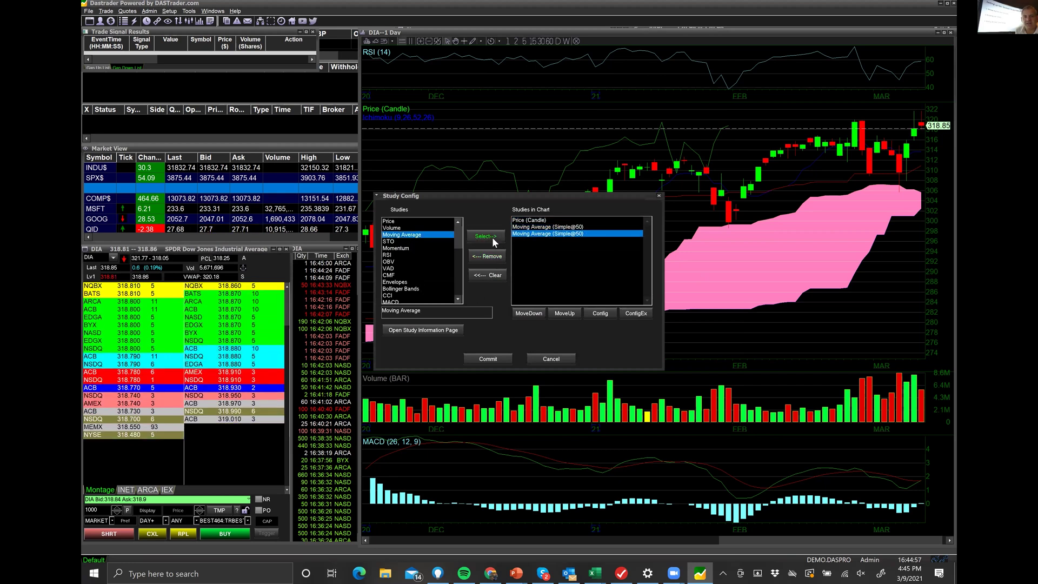
{"action": "left_click", "coordinate": [492, 236]}
Step: Set the first moving average's period to 10
{"action": "left_click", "coordinate": [558, 227]}
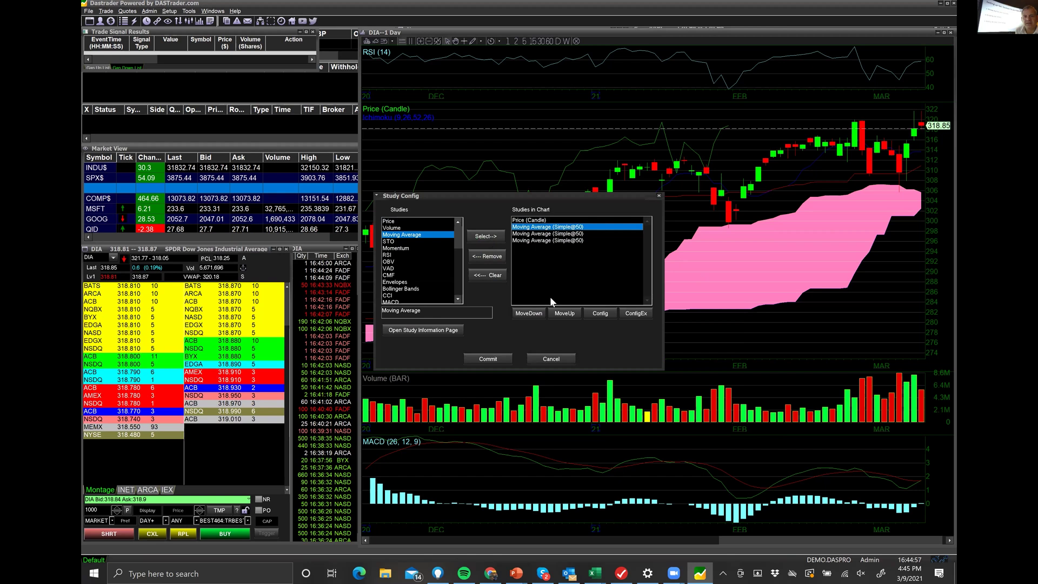
{"action": "double_click", "coordinate": [566, 228]}
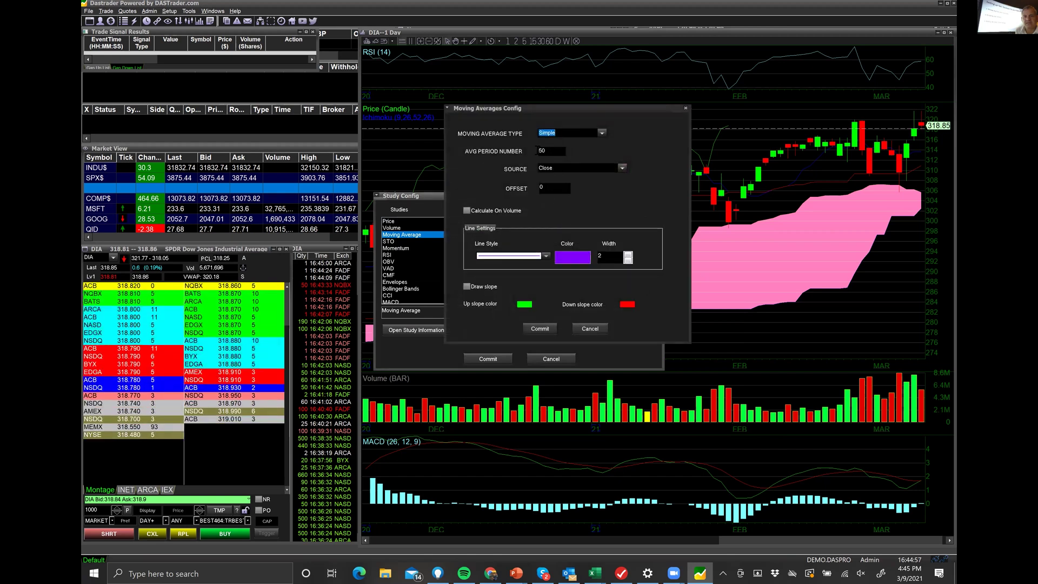
{"action": "type", "text": "10"}
{"action": "left_click", "coordinate": [547, 329]}
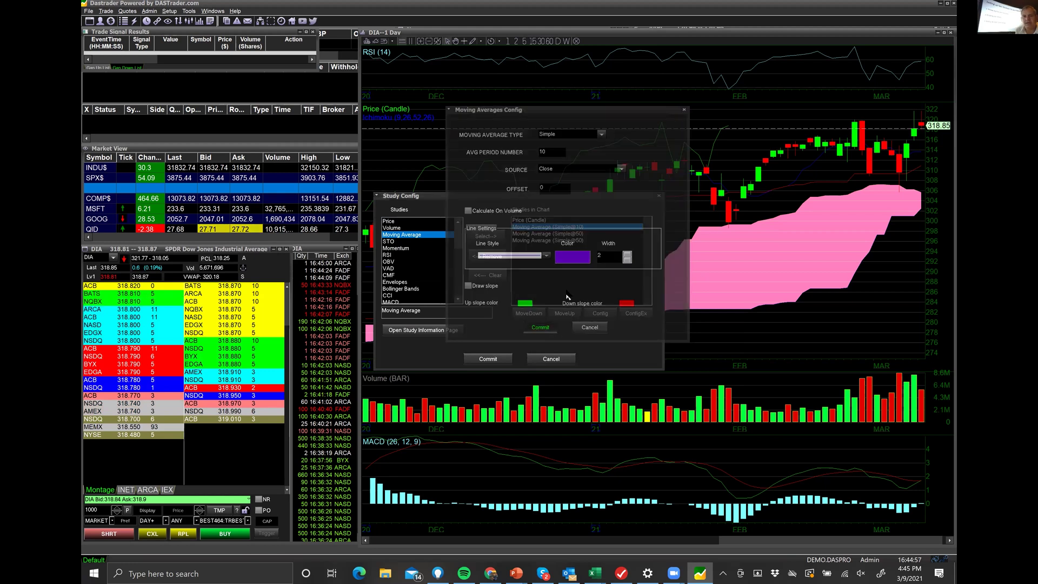
Step: Set the second moving average to 20 periods with a new line colour, and commit the studies
{"action": "double_click", "coordinate": [566, 234]}
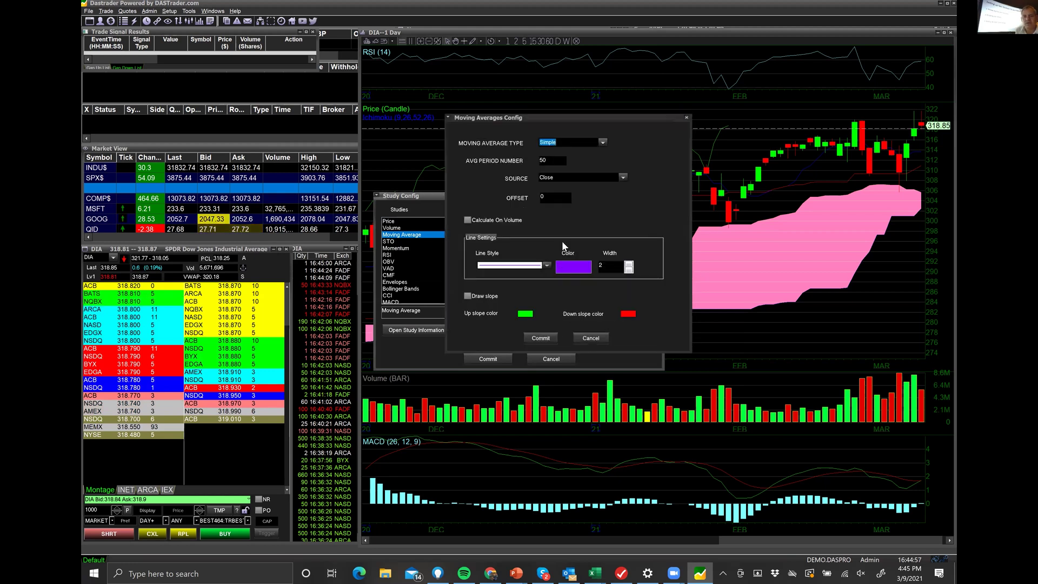
{"action": "key", "text": "Tab"}
{"action": "type", "text": "2"}
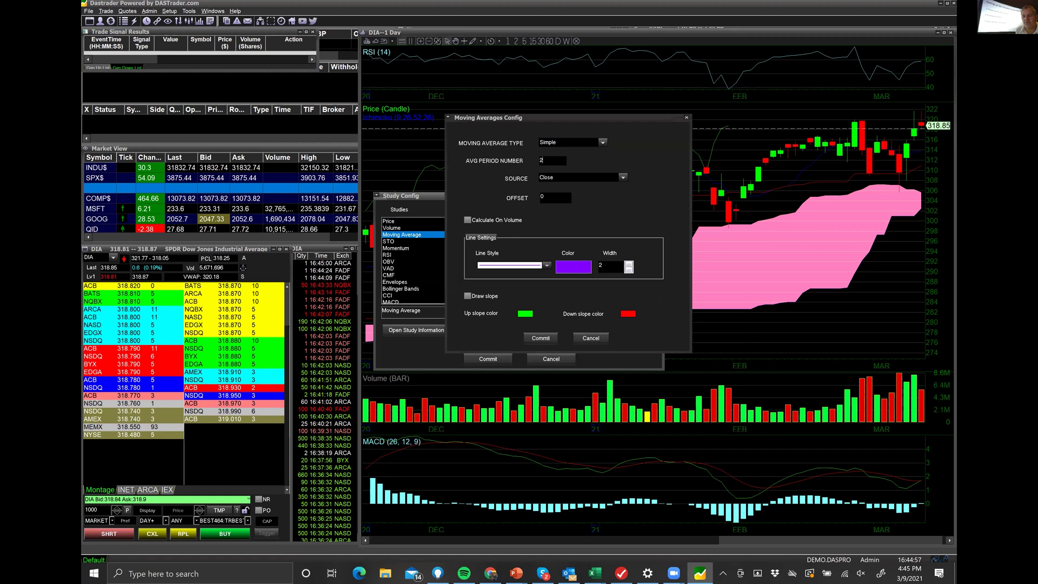
{"action": "left_click", "coordinate": [583, 267]}
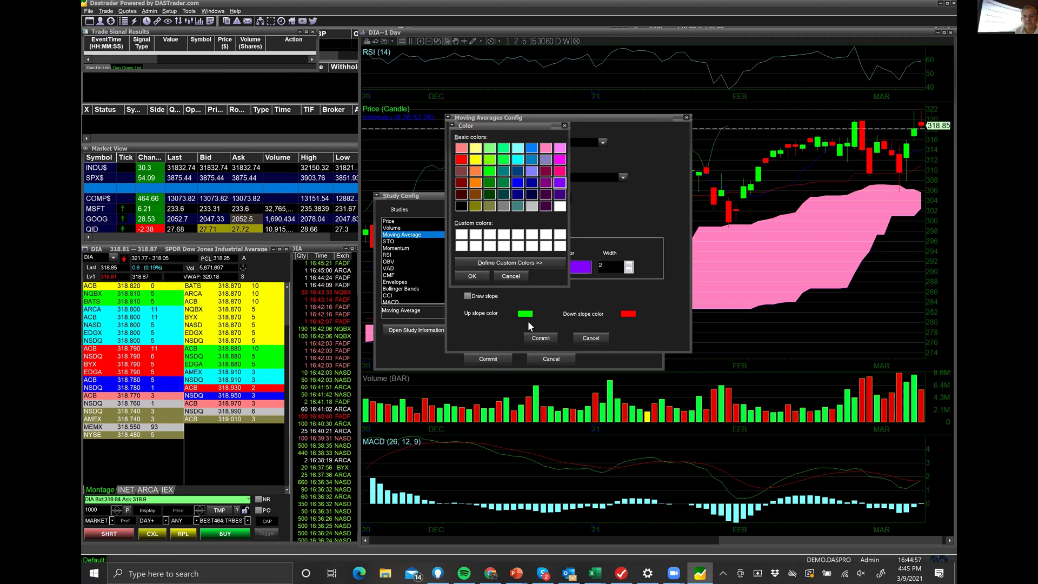
{"action": "left_click", "coordinate": [472, 275]}
{"action": "left_click", "coordinate": [540, 339]}
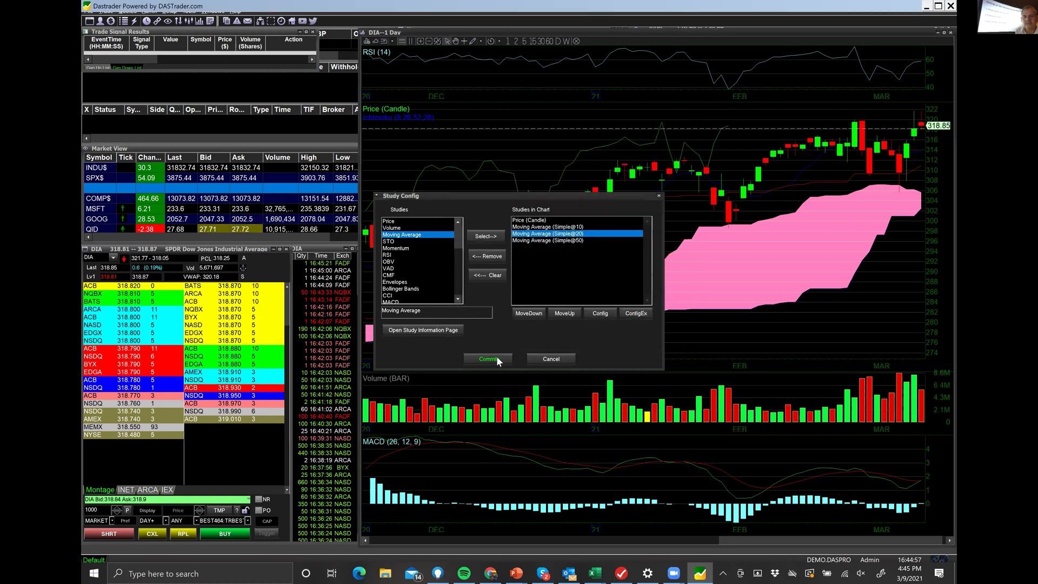
{"action": "left_click", "coordinate": [488, 358]}
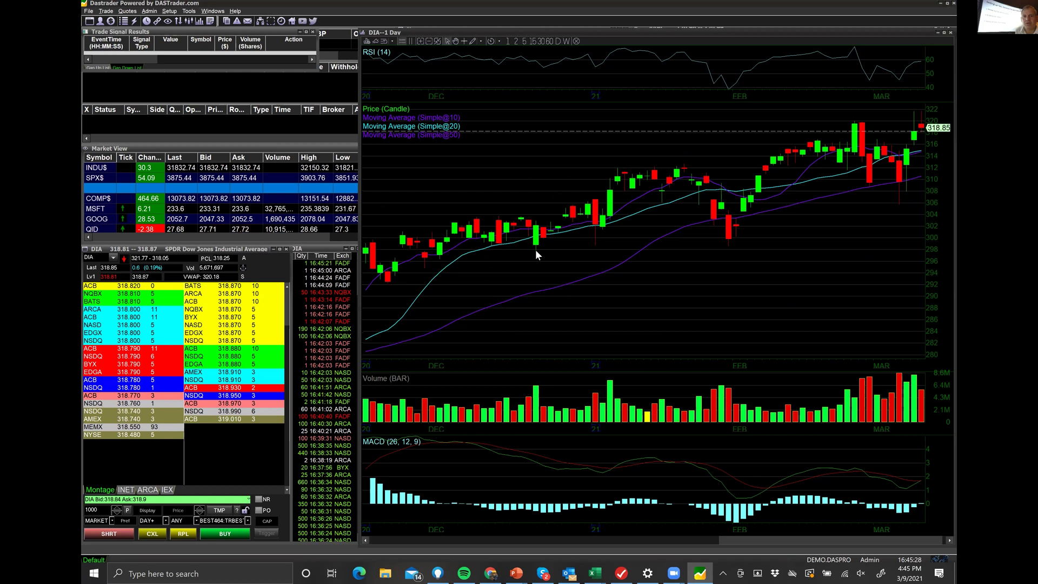
Step: Recolour the Simple@50 moving average line magenta and commit the study changes to the DIA chart
{"action": "double_click", "coordinate": [550, 294]}
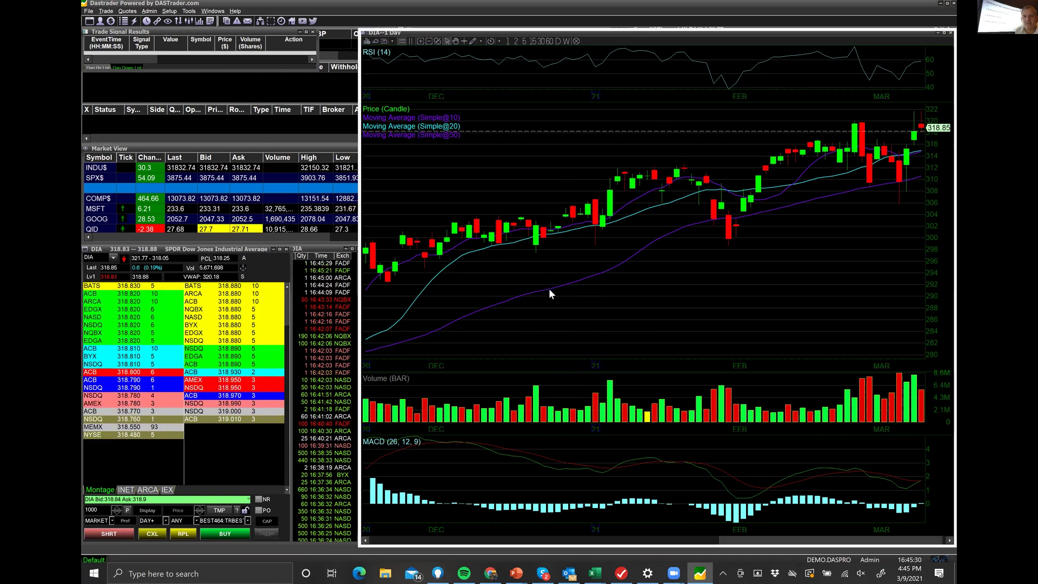
{"action": "left_click", "coordinate": [575, 240]}
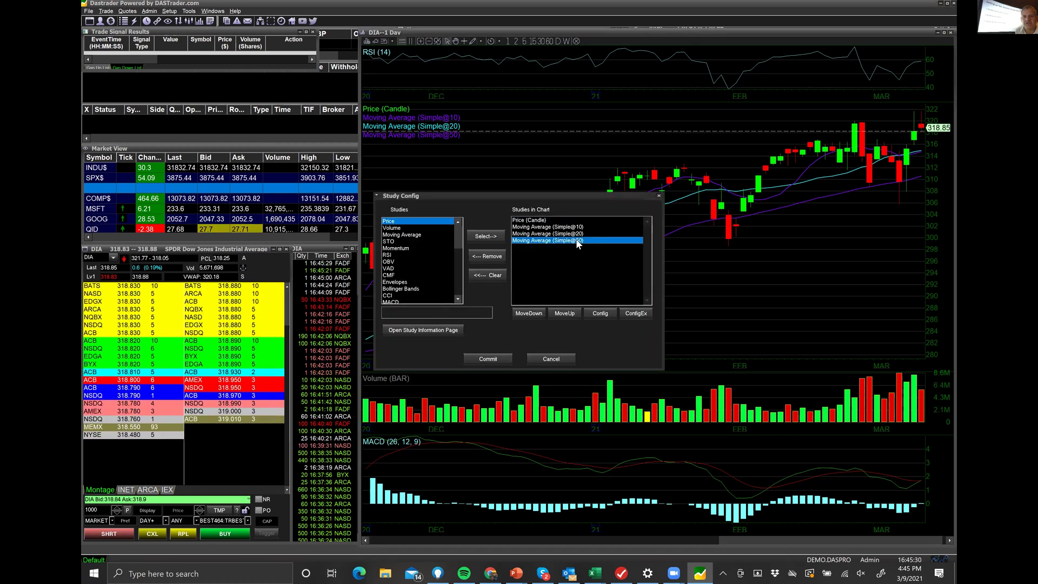
{"action": "double_click", "coordinate": [559, 241]}
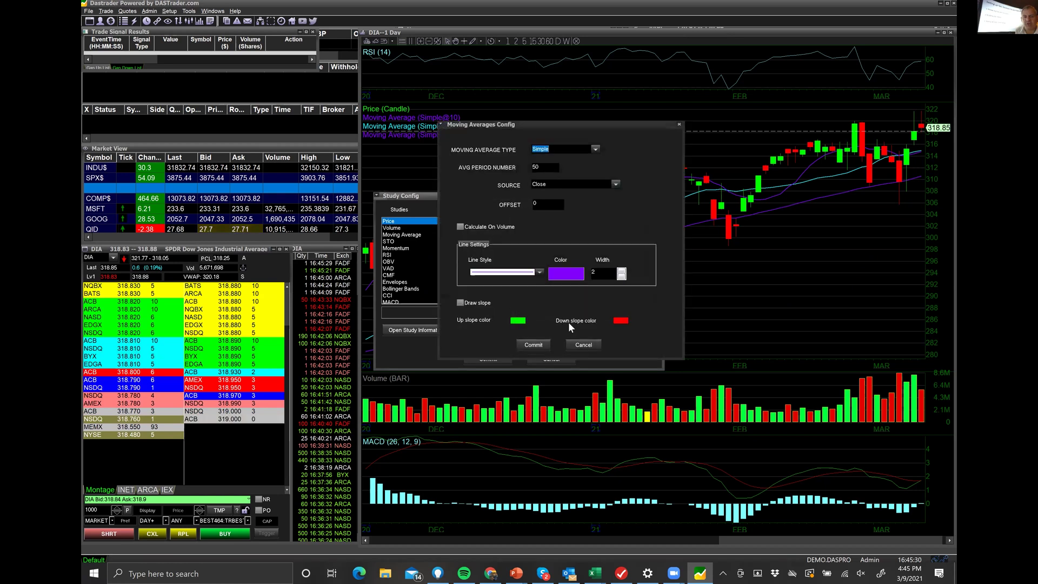
{"action": "left_click", "coordinate": [565, 273]}
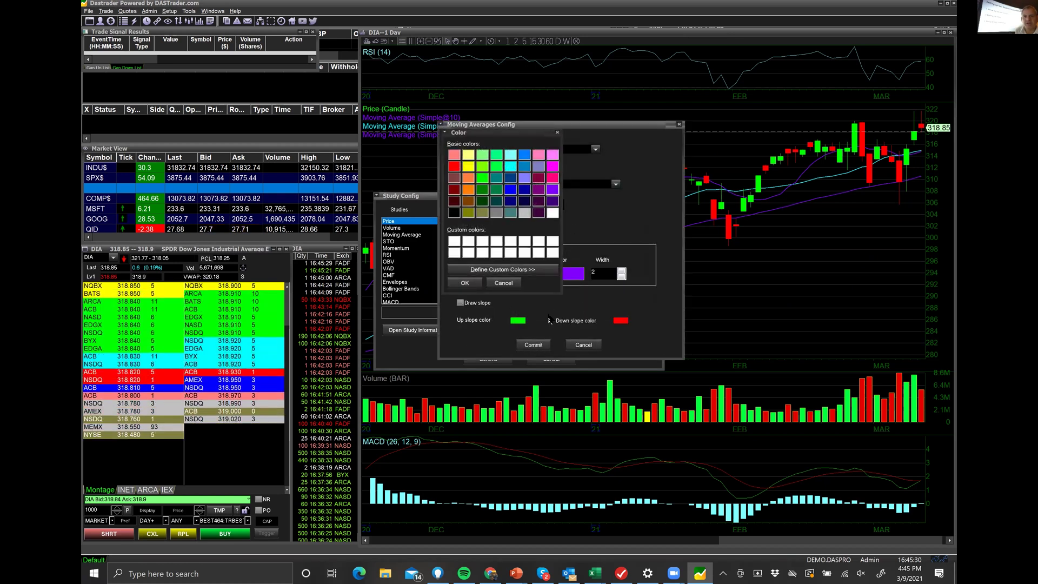
{"action": "left_click", "coordinate": [552, 166]}
{"action": "left_click", "coordinate": [464, 283]}
{"action": "left_click", "coordinate": [533, 344]}
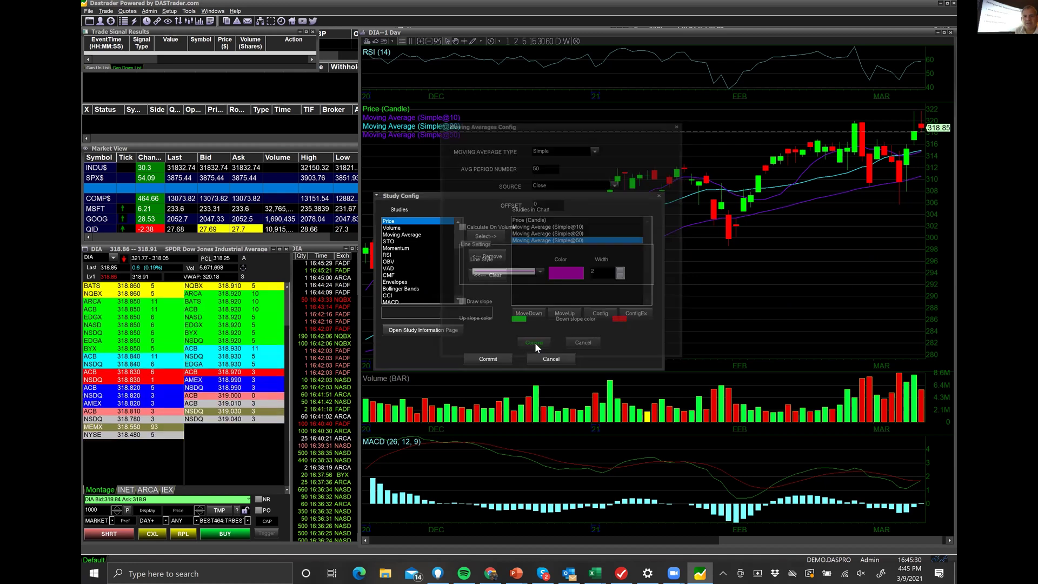
{"action": "left_click", "coordinate": [488, 359]}
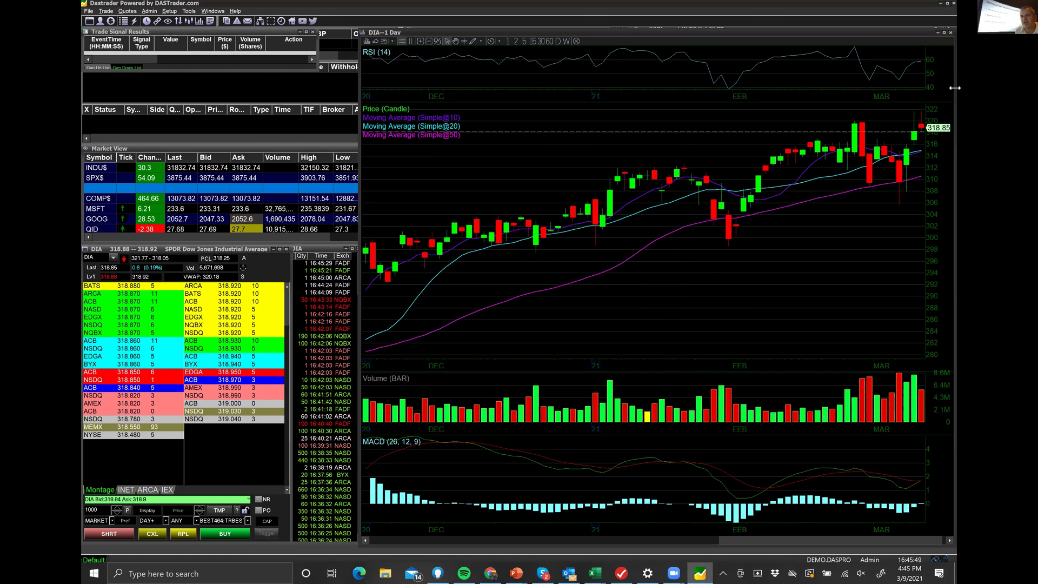
Step: Narrow the DIA chart, then bring the SBUX daily chart forward and enlarge it up and left
{"action": "left_click_drag", "start_coordinate": [954, 87], "coordinate": [718, 88]}
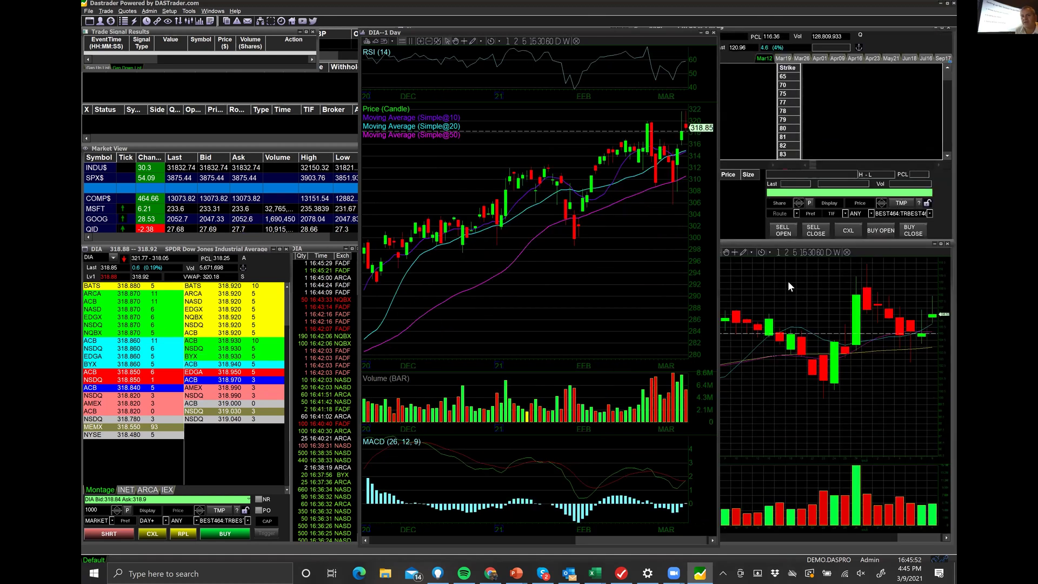
{"action": "left_click", "coordinate": [728, 271]}
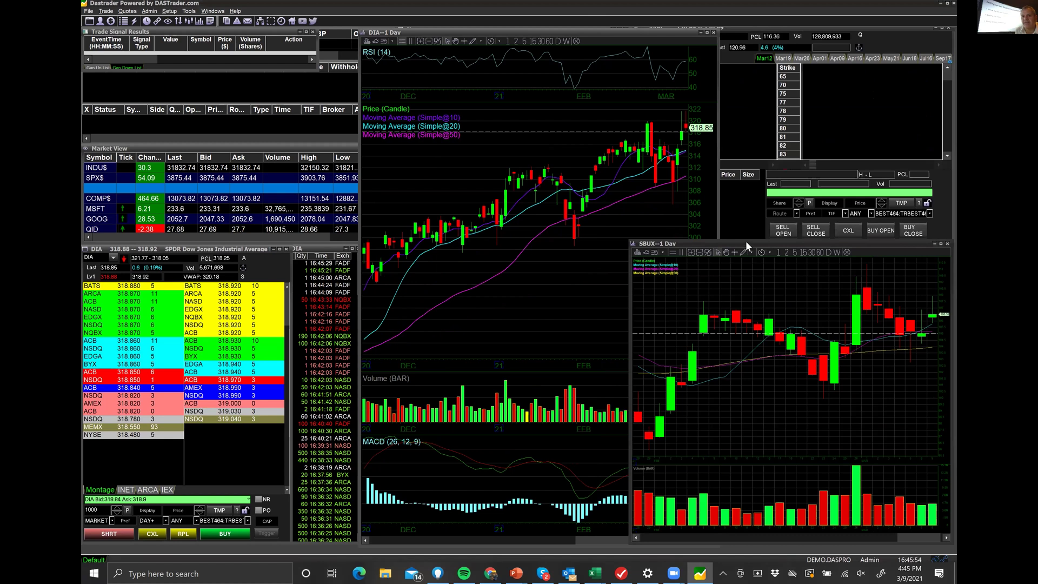
{"action": "left_click", "coordinate": [597, 295]}
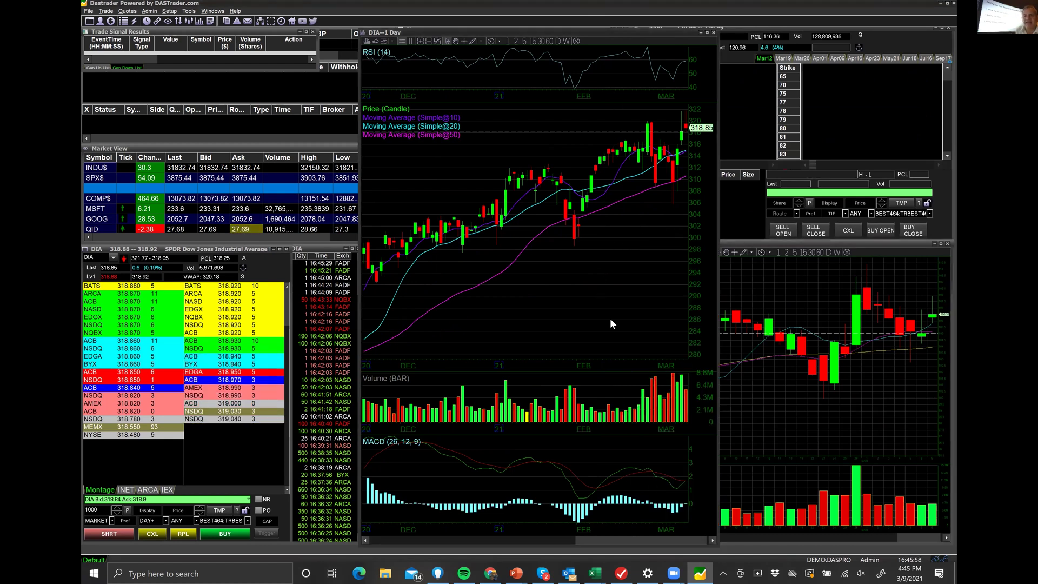
{"action": "left_click", "coordinate": [744, 218]}
{"action": "left_click", "coordinate": [665, 296]}
{"action": "left_click", "coordinate": [754, 291]}
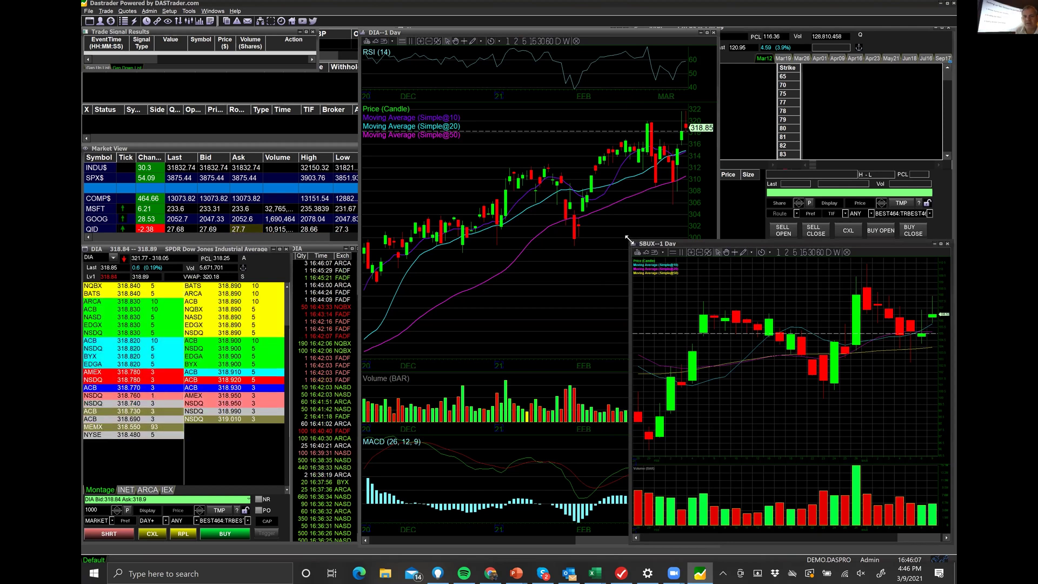
{"action": "left_click_drag", "start_coordinate": [629, 240], "coordinate": [549, 175]}
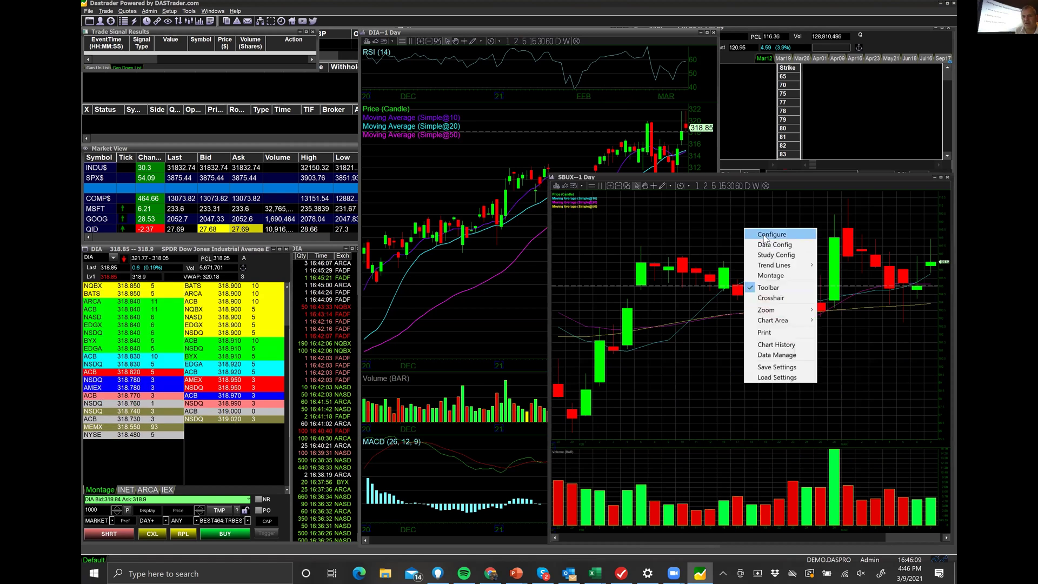
Step: Set the SBUX chart's study-name font to size 11 and adjust the price/time label font
{"action": "left_click", "coordinate": [765, 235]}
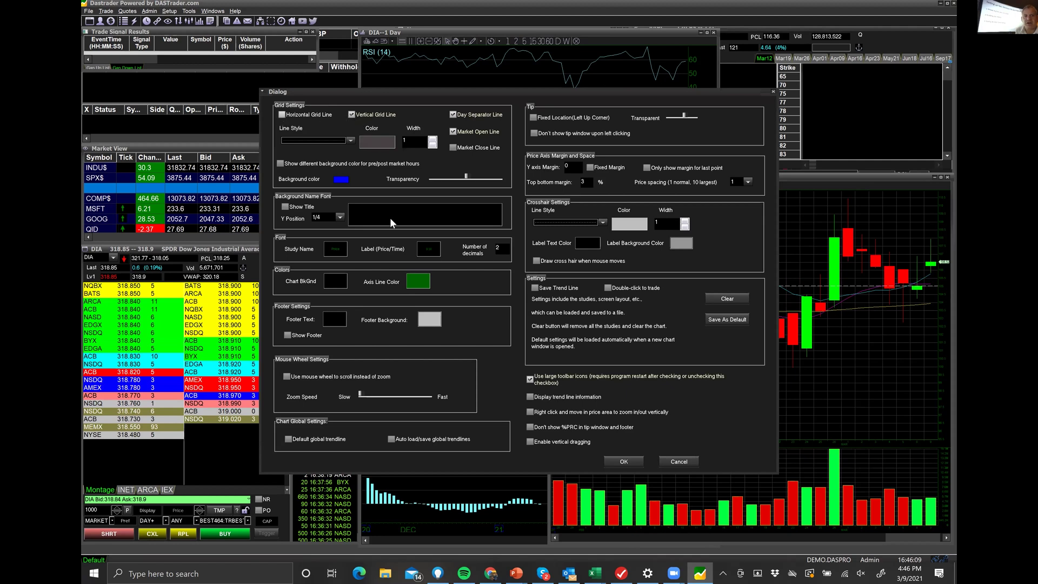
{"action": "left_click", "coordinate": [335, 249]}
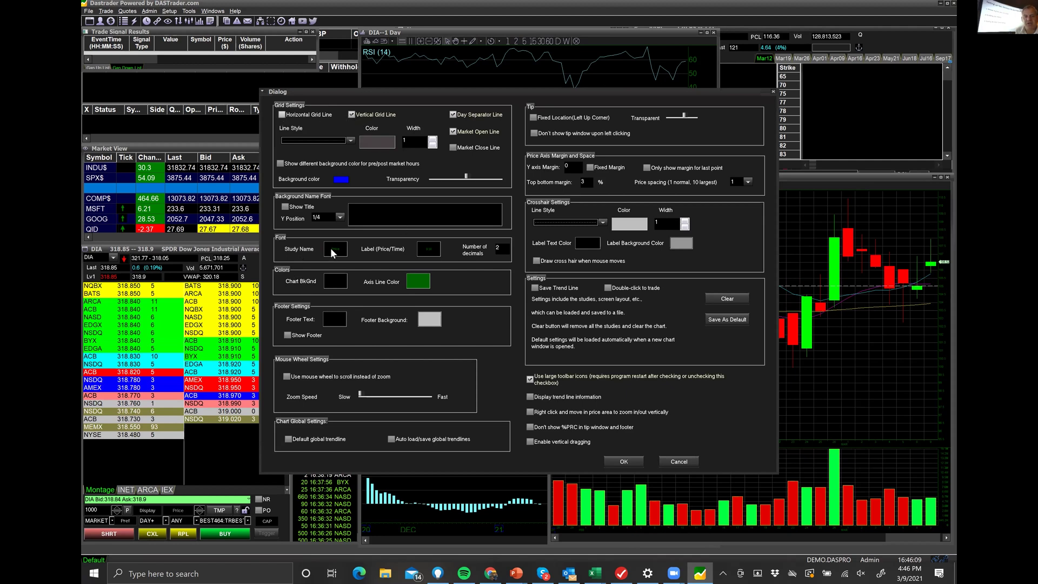
{"action": "left_click", "coordinate": [458, 222]}
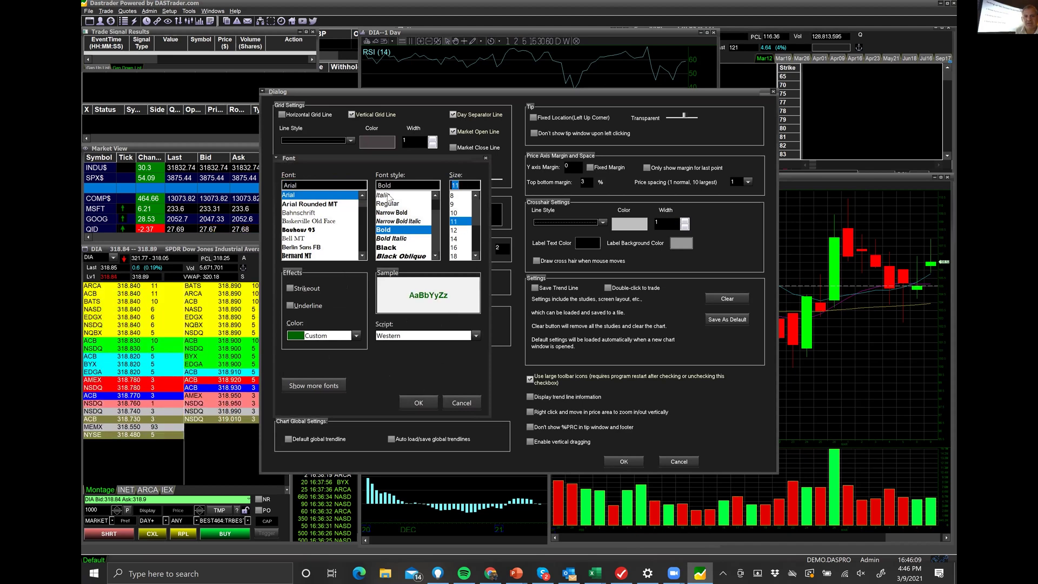
{"action": "left_click", "coordinate": [427, 402]}
{"action": "left_click", "coordinate": [422, 250]}
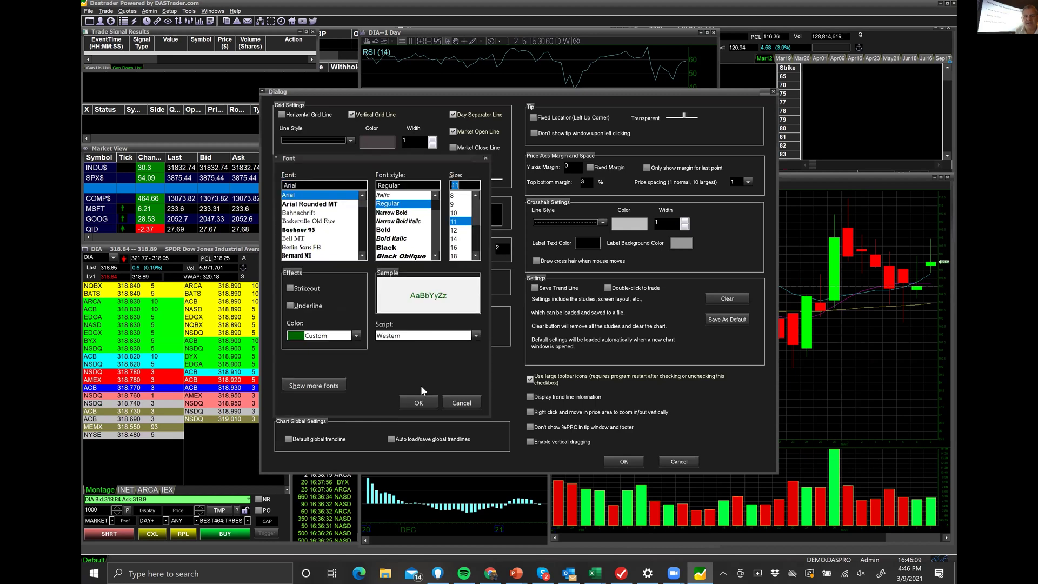
{"action": "left_click", "coordinate": [419, 403]}
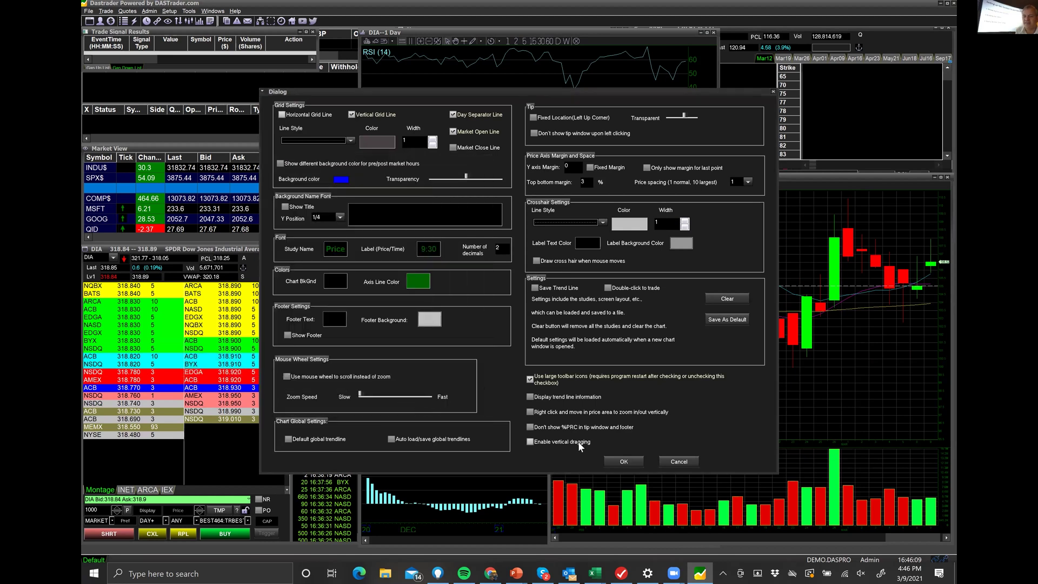
{"action": "left_click", "coordinate": [625, 458]}
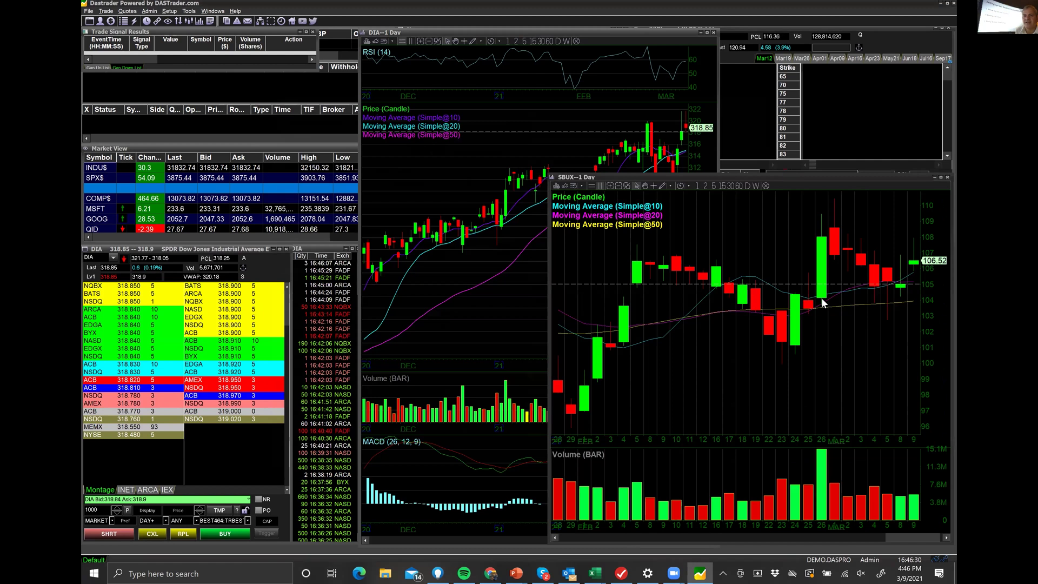
Step: Turn on horizontal grid lines for the SBUX chart
{"action": "right_click", "coordinate": [766, 232]}
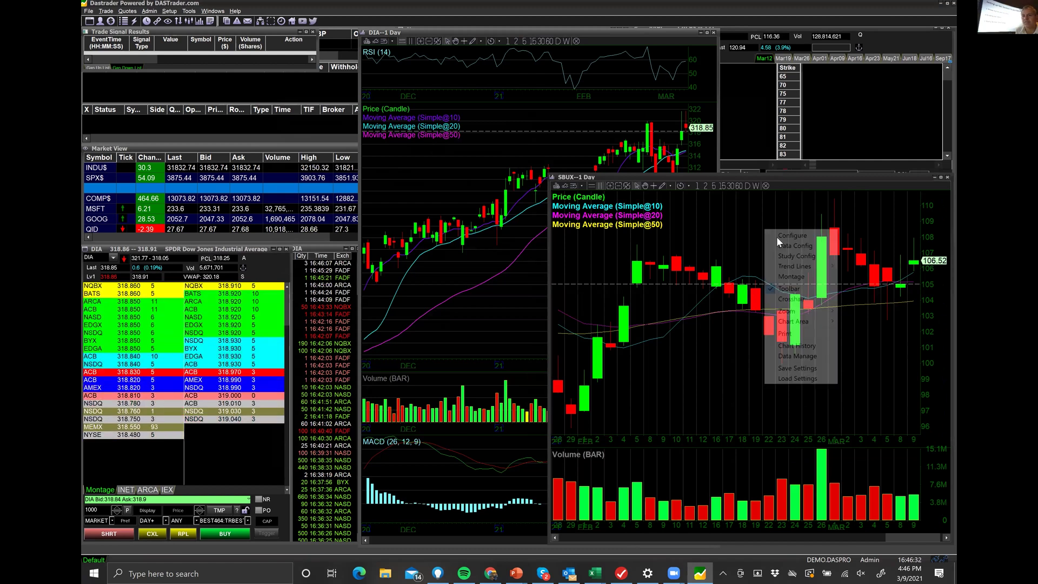
{"action": "left_click", "coordinate": [799, 236]}
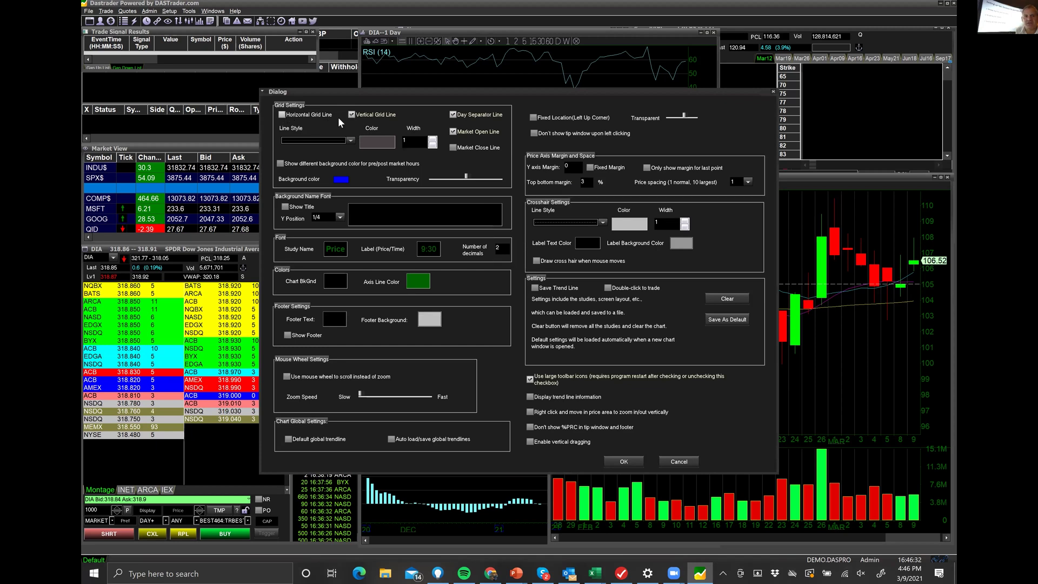
{"action": "left_click", "coordinate": [282, 115]}
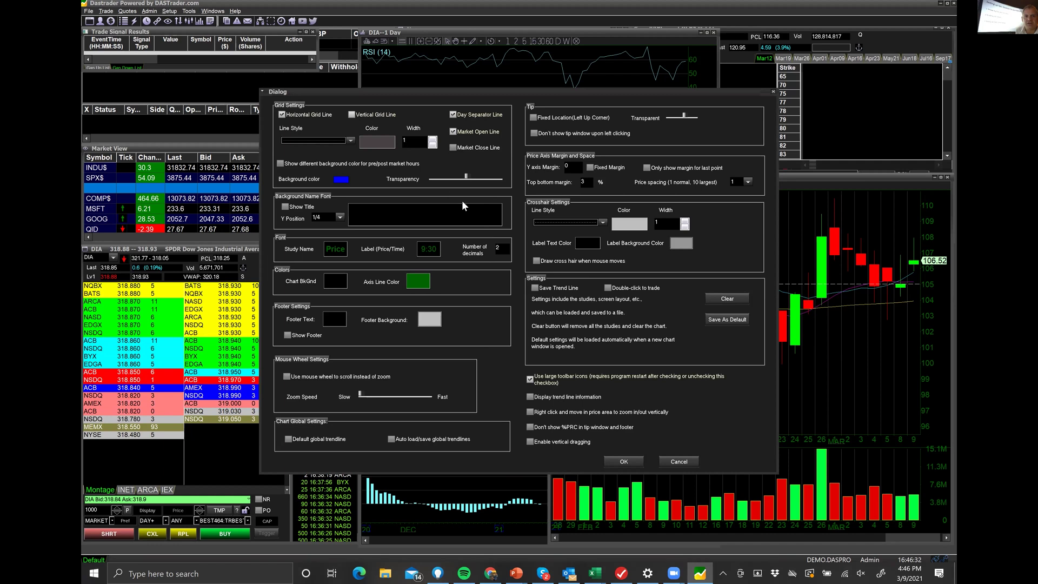
{"action": "left_click", "coordinate": [635, 463]}
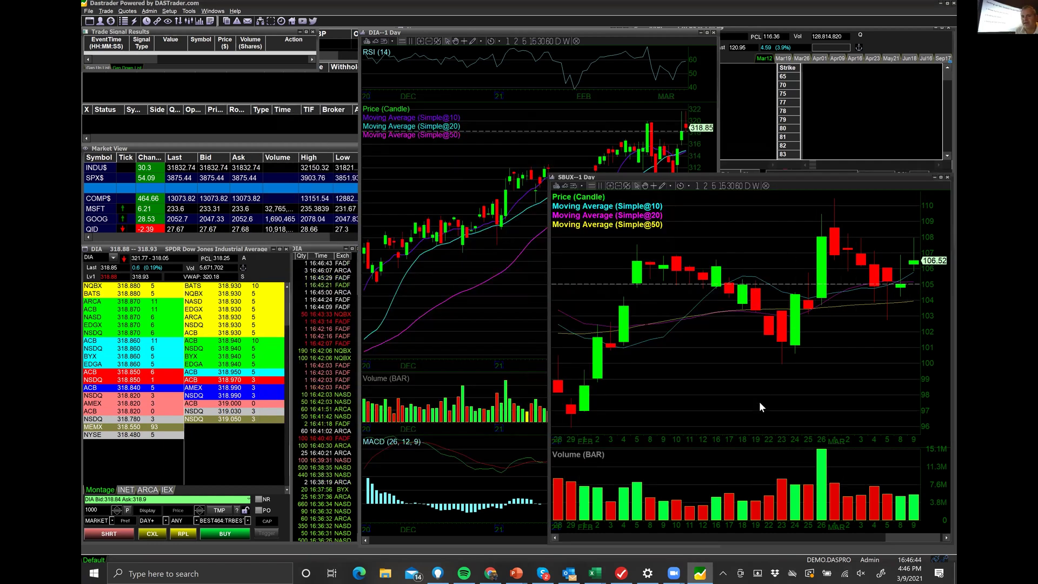
Step: Change the SBUX chart's study-name font style to Regular
{"action": "right_click", "coordinate": [733, 229]}
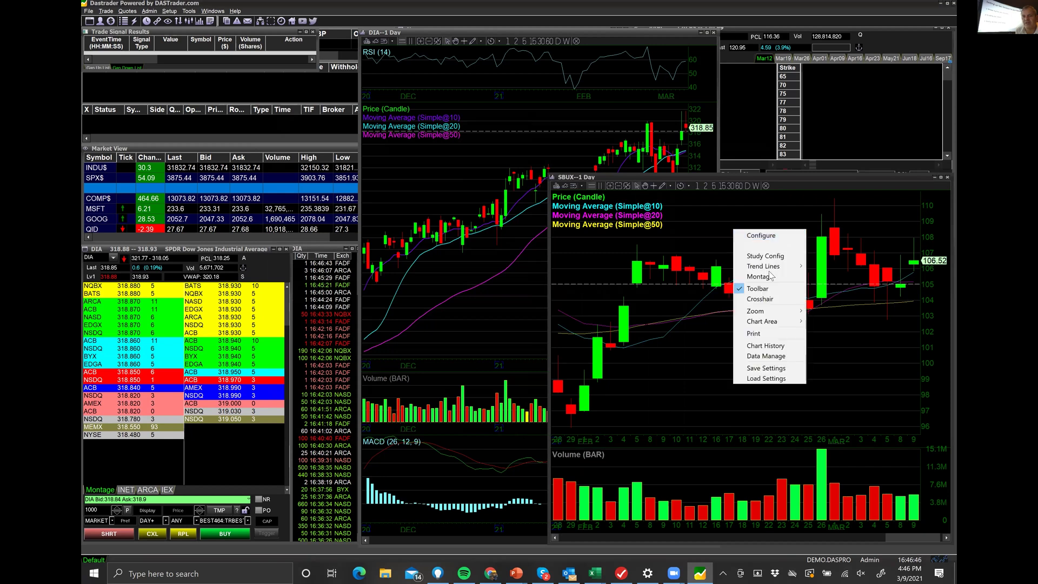
{"action": "left_click", "coordinate": [770, 235]}
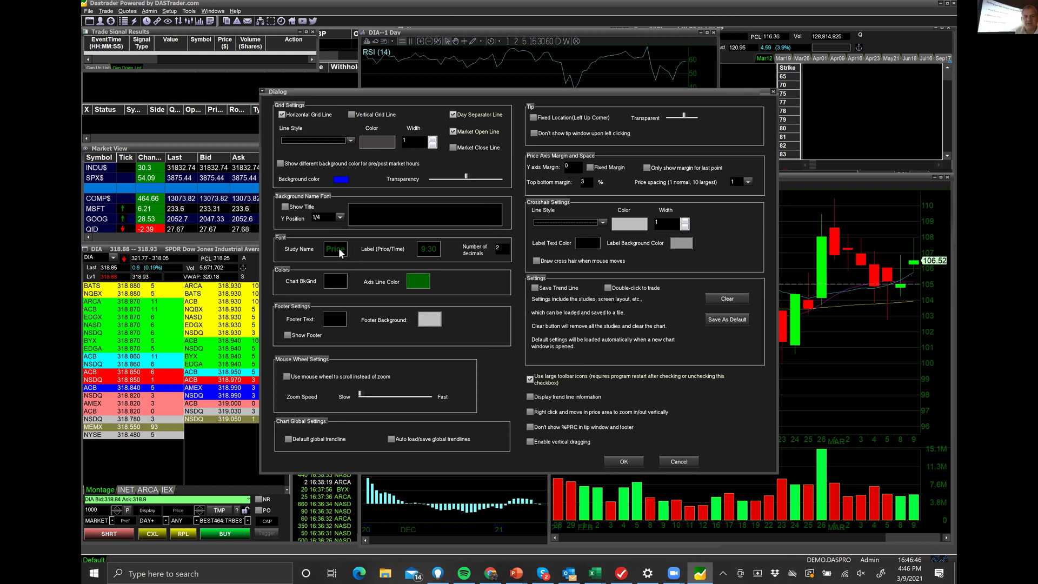
{"action": "left_click", "coordinate": [339, 248]}
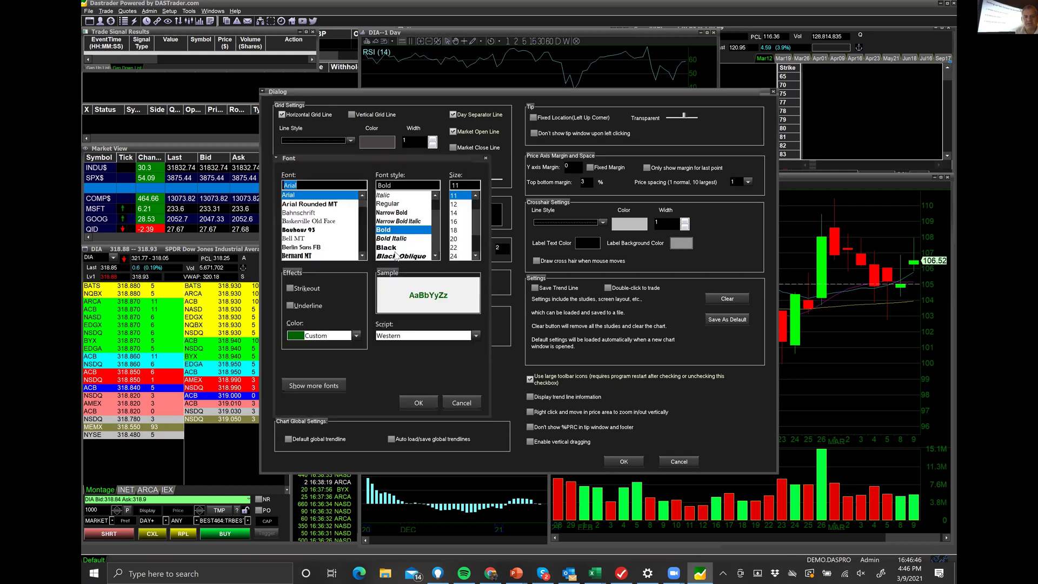
{"action": "left_click", "coordinate": [390, 205]}
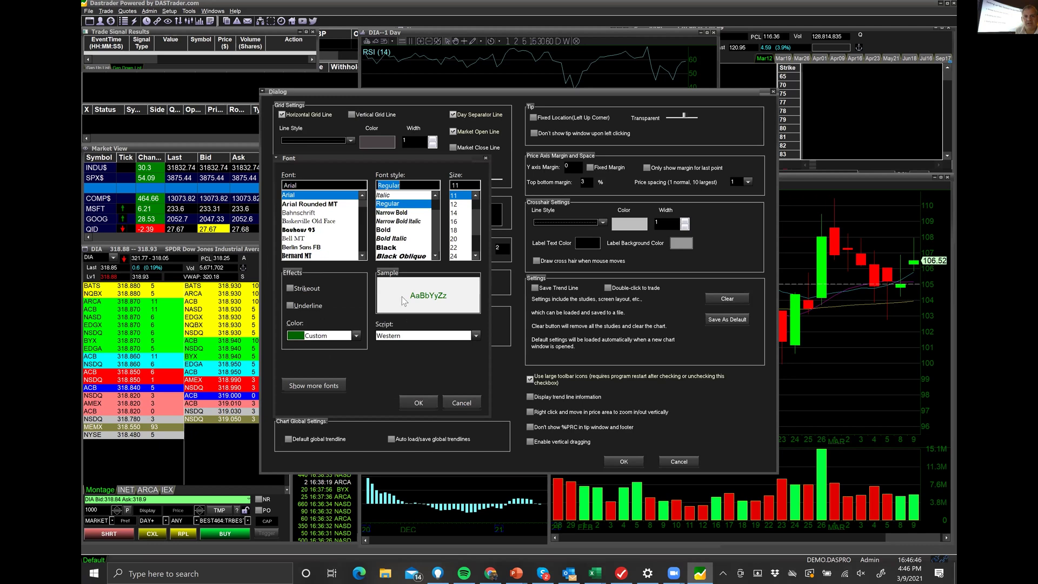
{"action": "left_click", "coordinate": [423, 401]}
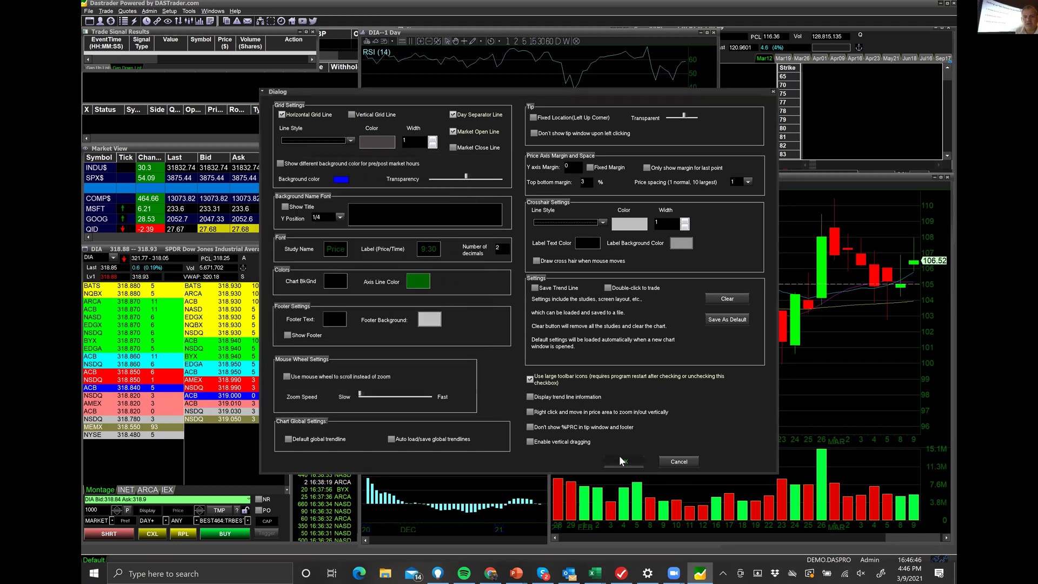
{"action": "left_click", "coordinate": [620, 459]}
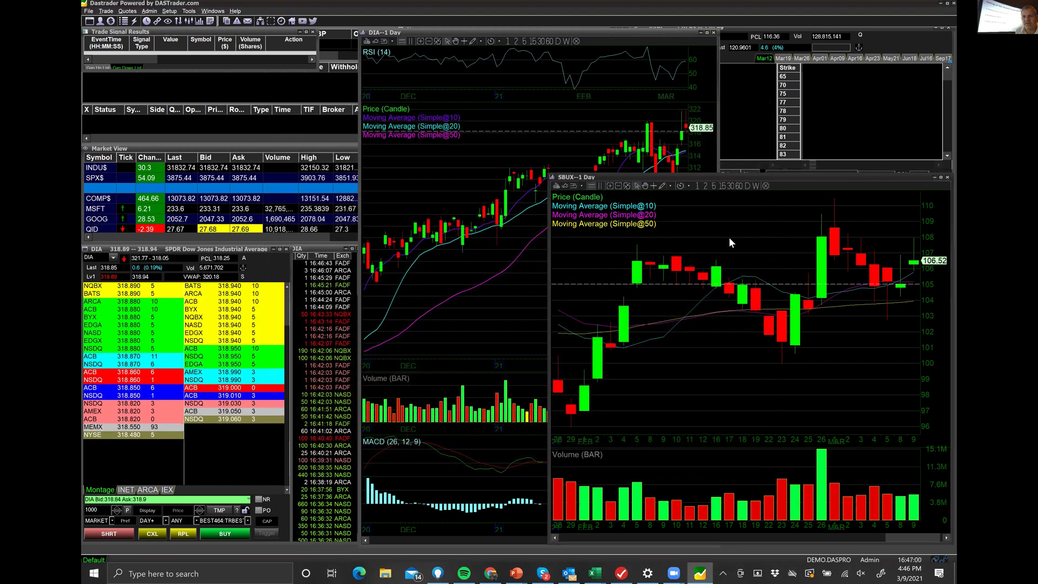
Step: Switch the SBUX chart to 15-minute candles
{"action": "scroll", "coordinate": [729, 242], "scroll_direction": "down", "scroll_amount": 5}
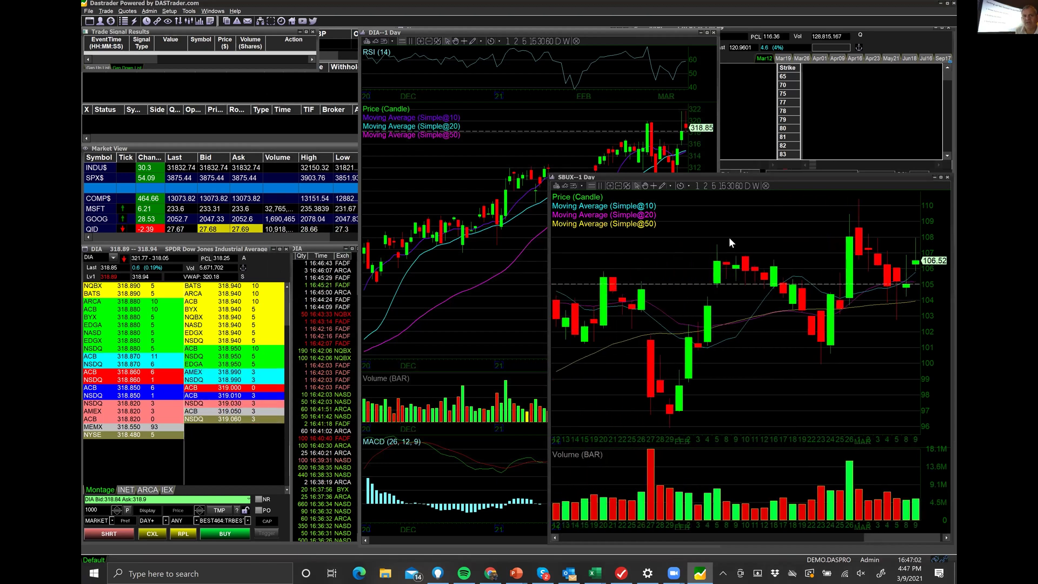
{"action": "left_click", "coordinate": [723, 186]}
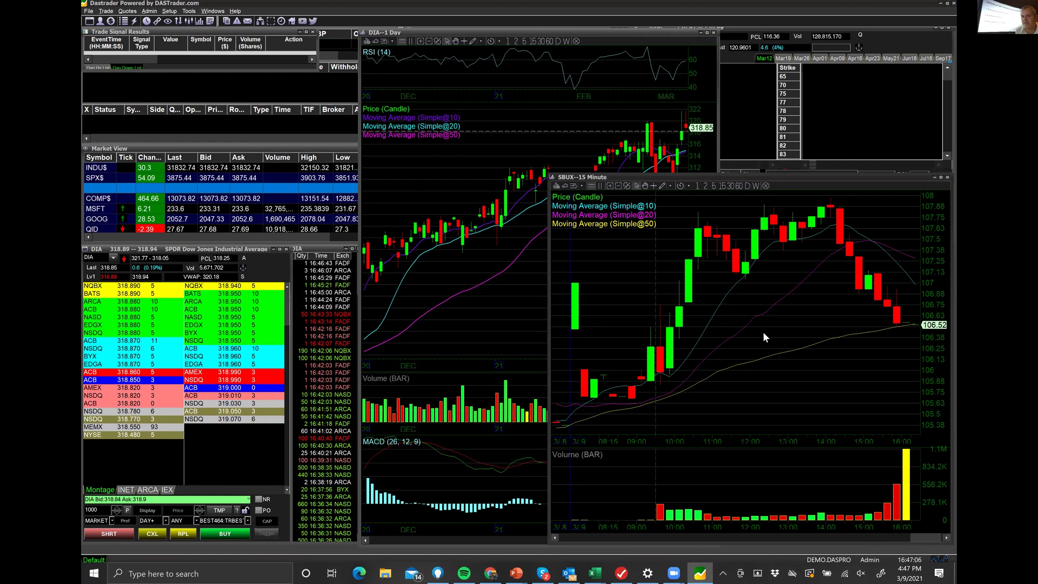
{"action": "scroll", "coordinate": [763, 332], "scroll_direction": "down", "scroll_amount": 2}
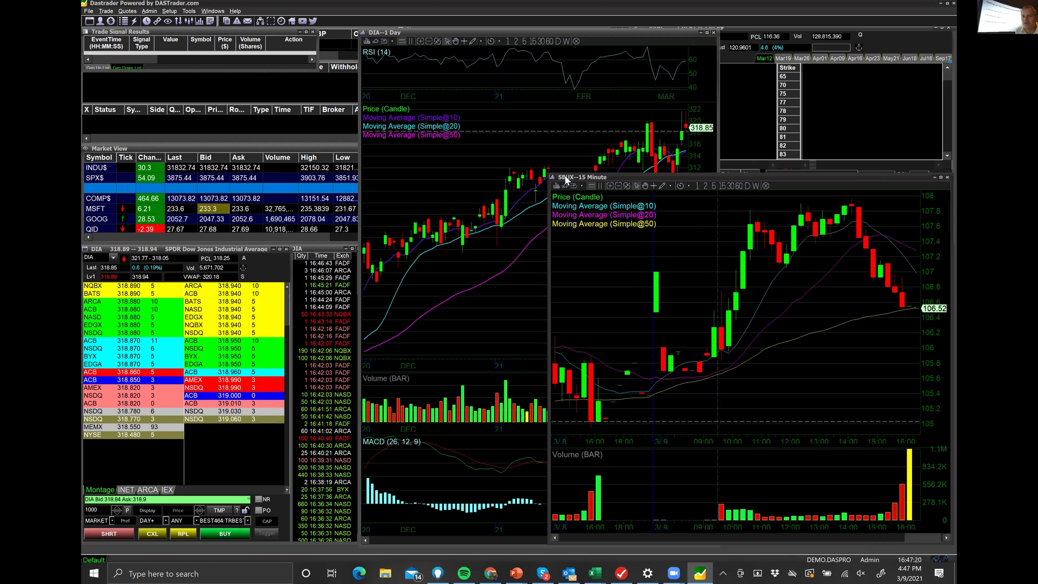
Step: Link the 15-minute chart to the DIA montage and shrink the DIA daily chart to the lower middle
{"action": "left_click", "coordinate": [244, 272]}
{"action": "left_click_drag", "start_coordinate": [545, 265], "coordinate": [593, 252]}
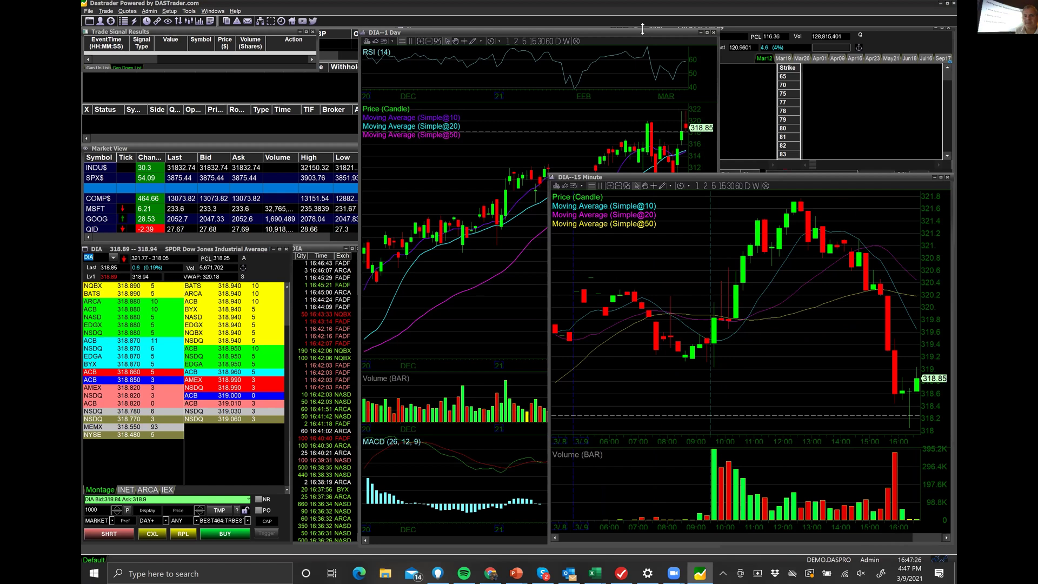
{"action": "left_click", "coordinate": [648, 65]}
{"action": "left_click_drag", "start_coordinate": [647, 65], "coordinate": [499, 284]}
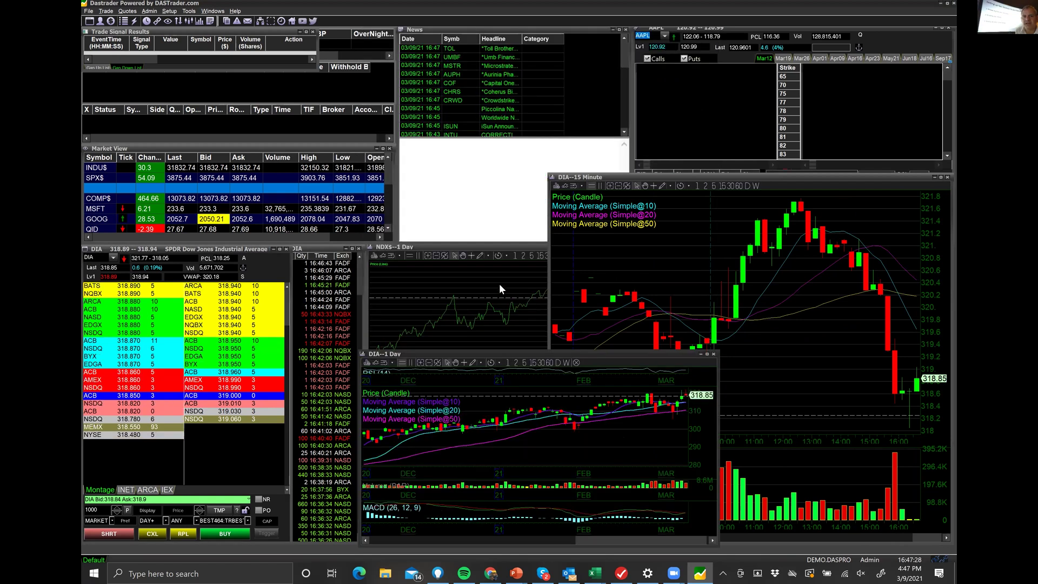
Step: Move the NDXS daily chart to the top, adjust its size, and make the DIA daily chart much taller
{"action": "left_click", "coordinate": [499, 283]}
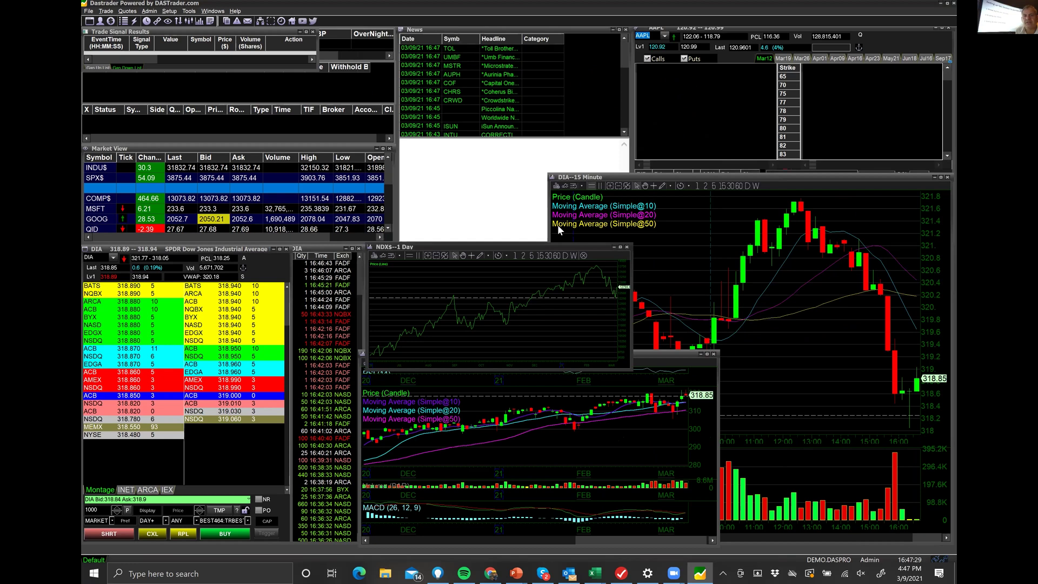
{"action": "left_click_drag", "start_coordinate": [563, 247], "coordinate": [549, 36]}
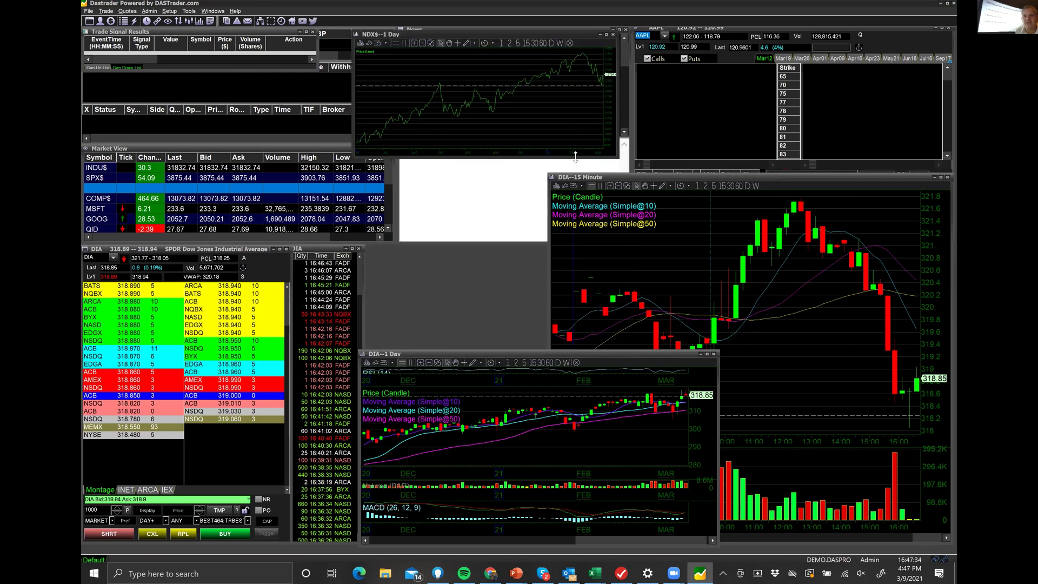
{"action": "left_click_drag", "start_coordinate": [575, 156], "coordinate": [574, 172]}
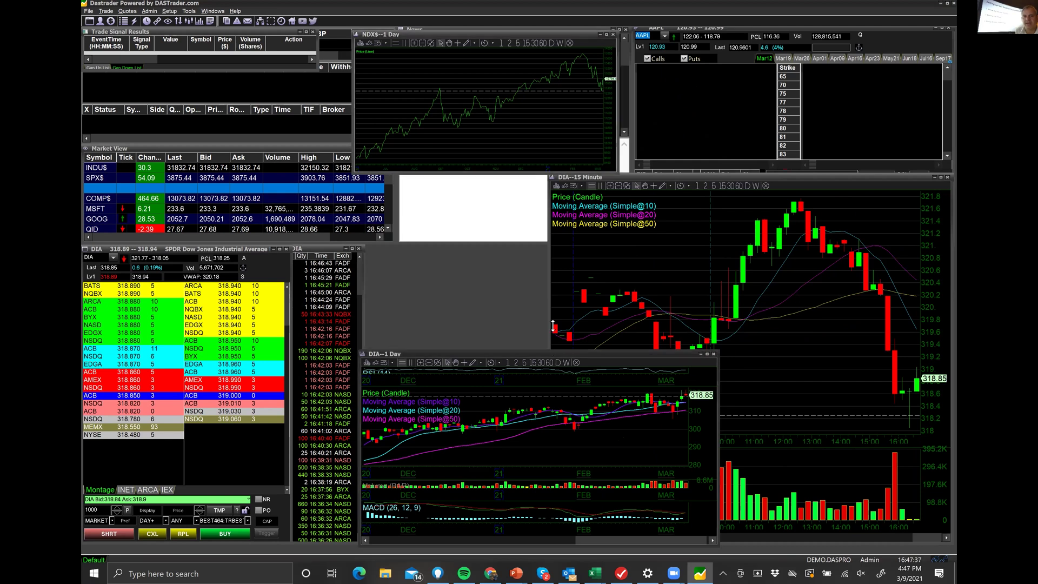
{"action": "left_click_drag", "start_coordinate": [553, 326], "coordinate": [541, 177]}
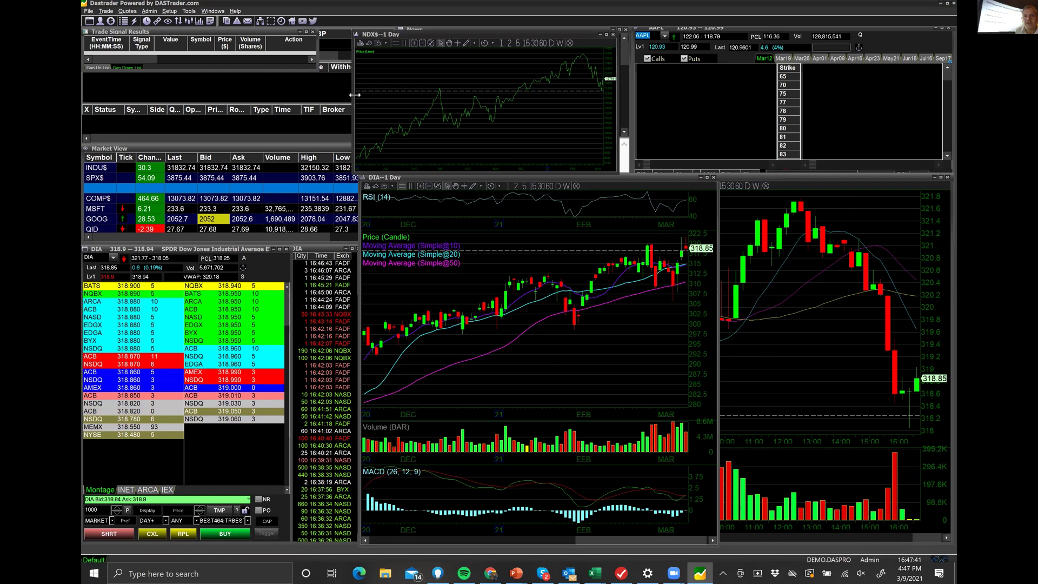
{"action": "left_click_drag", "start_coordinate": [355, 94], "coordinate": [362, 95]}
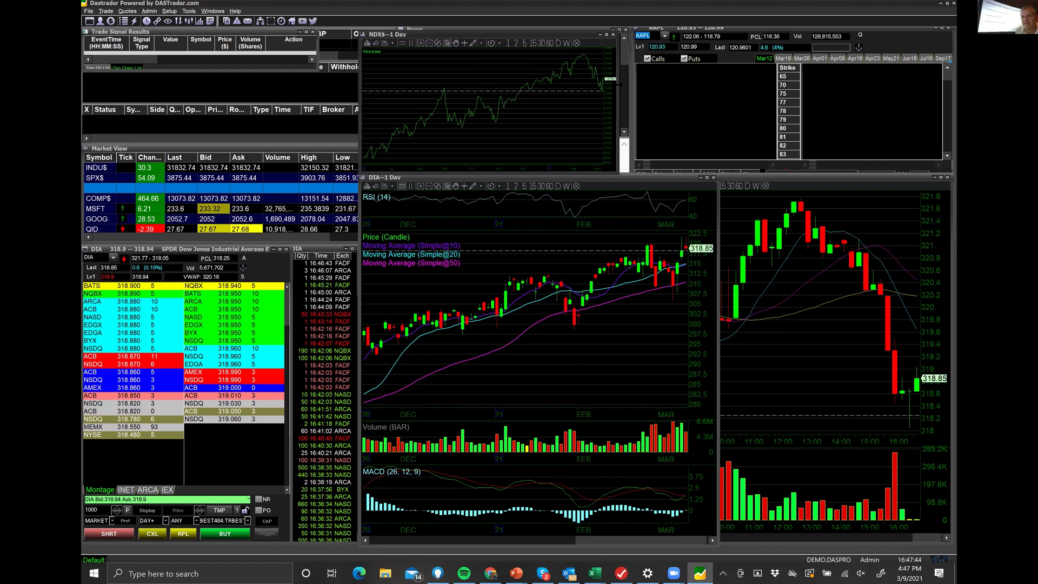
{"action": "left_click_drag", "start_coordinate": [656, 83], "coordinate": [657, 84]}
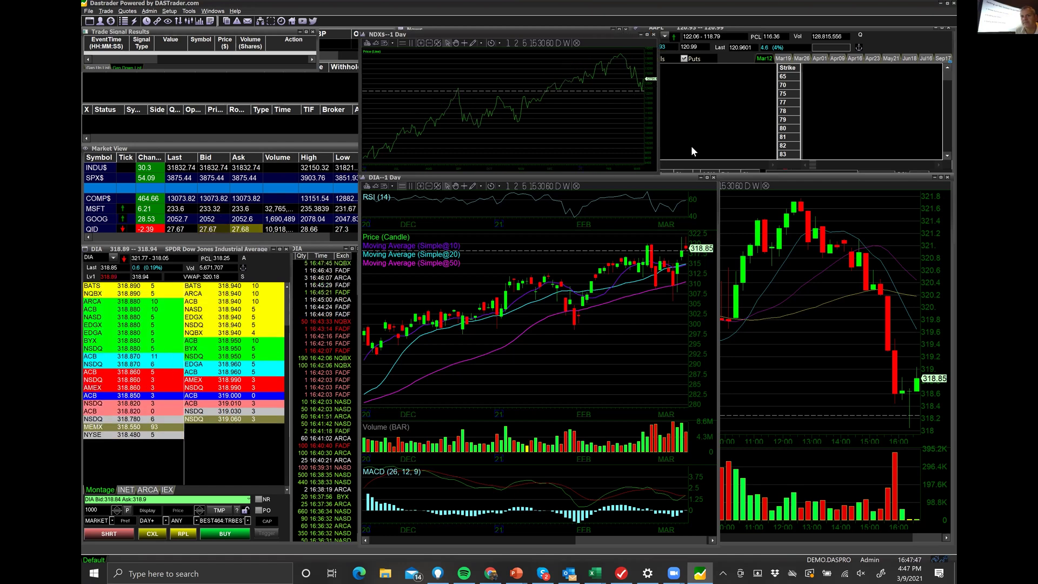
{"action": "left_click", "coordinate": [742, 210]}
Step: Save the 15-minute chart's settings to a .cst file named 'Intra Day with pre and post'
{"action": "right_click", "coordinate": [733, 215]}
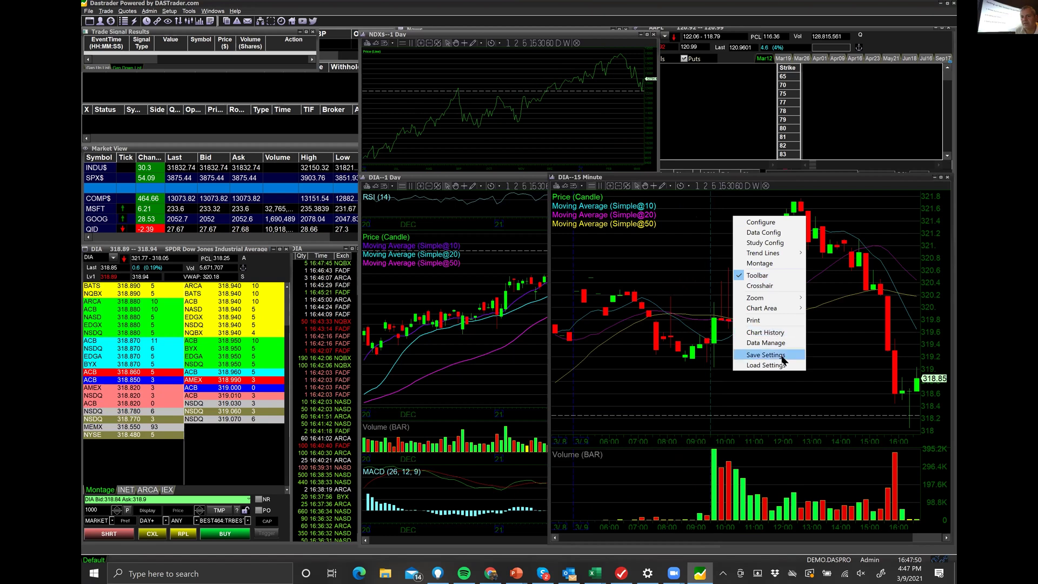
{"action": "left_click", "coordinate": [766, 355]}
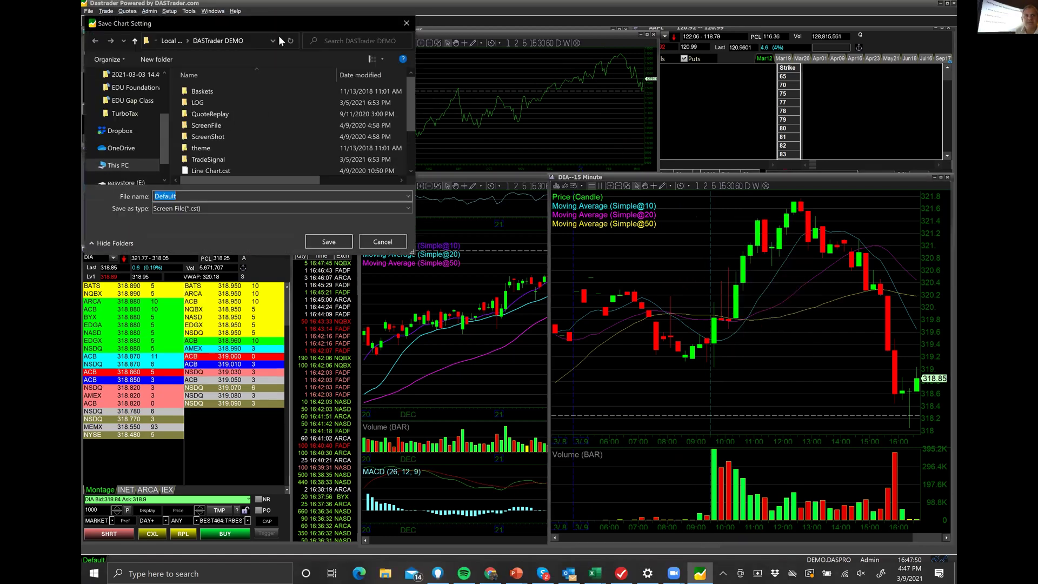
{"action": "left_click_drag", "start_coordinate": [267, 25], "coordinate": [381, 96]}
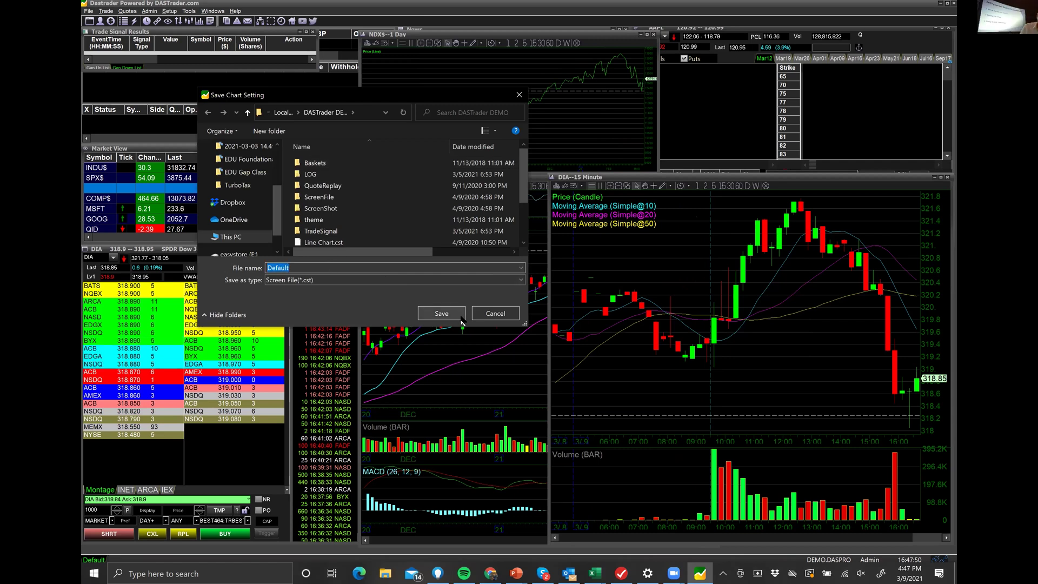
{"action": "type", "text": "Intra"}
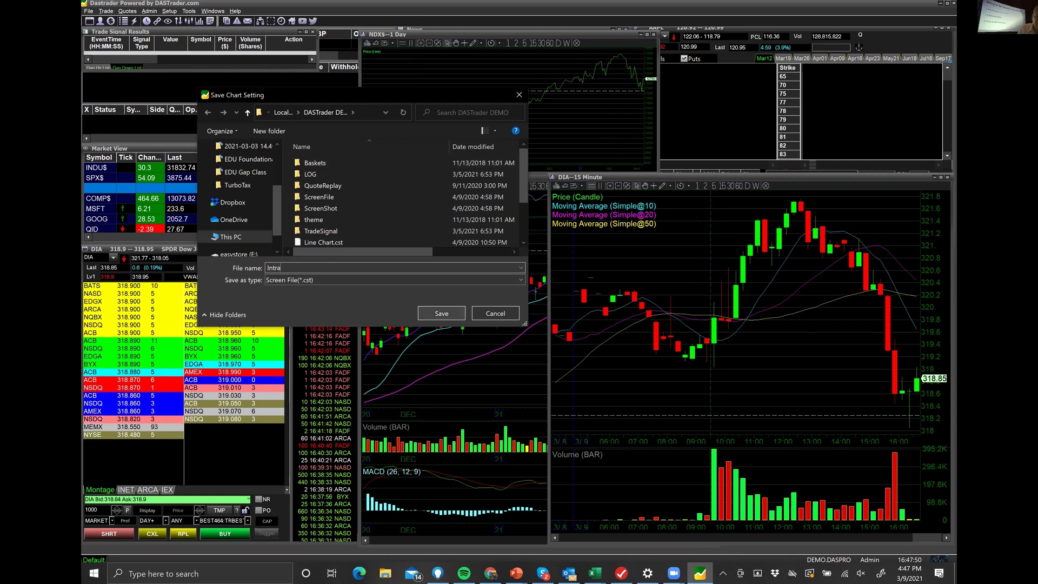
{"action": "type", "text": " Day wit"}
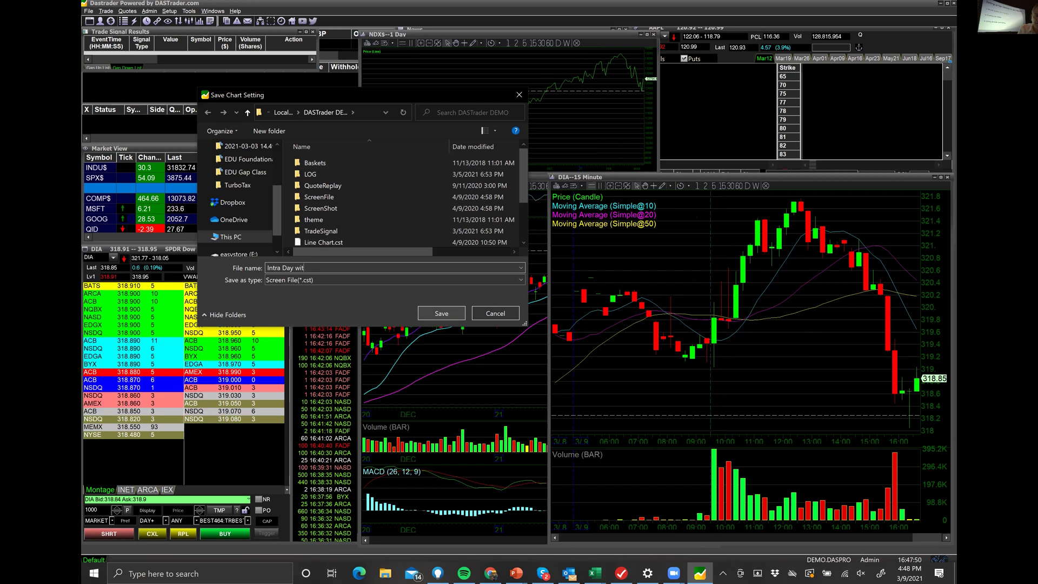
{"action": "type", "text": "h pre and post"}
{"action": "left_click", "coordinate": [441, 313]}
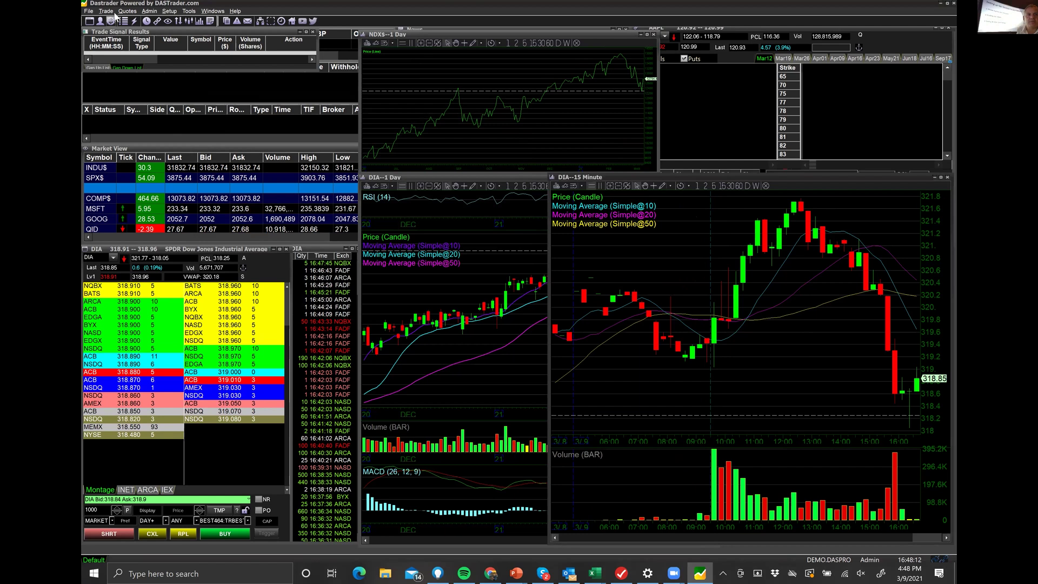
Step: Open a new chart window from the Quotes menu
{"action": "left_click", "coordinate": [170, 13]}
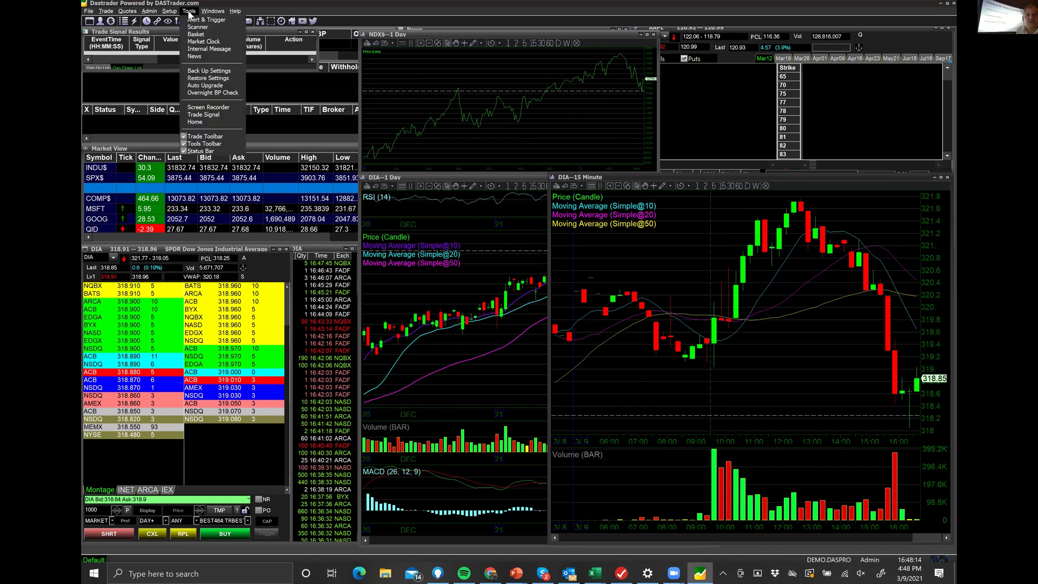
{"action": "left_click", "coordinate": [174, 12]}
{"action": "left_click", "coordinate": [173, 13]}
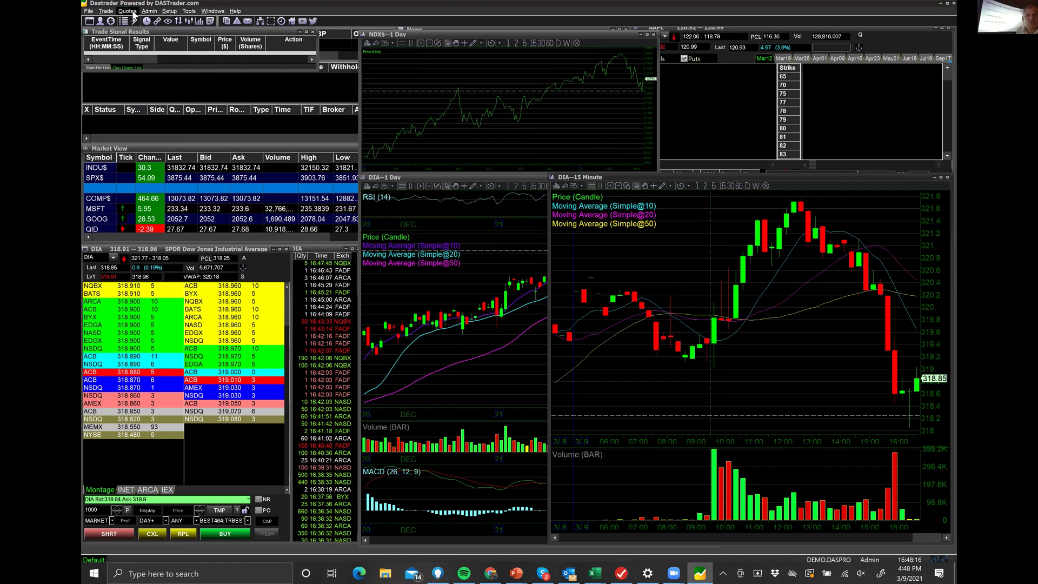
{"action": "left_click", "coordinate": [132, 79]}
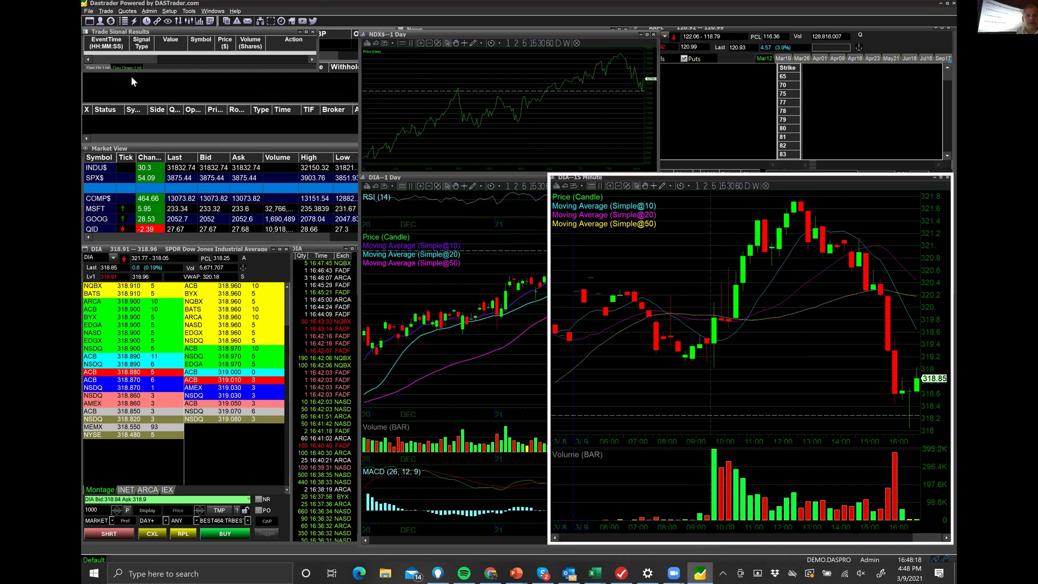
Step: Load 'Intra Day with pre and post.cst' settings into the new chart
{"action": "right_click", "coordinate": [256, 161]}
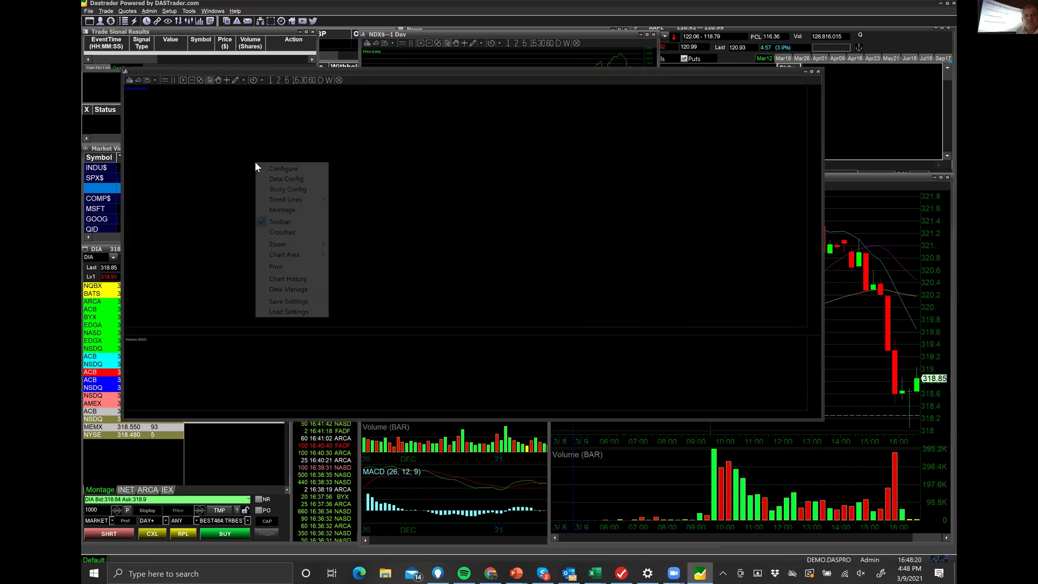
{"action": "left_click", "coordinate": [306, 312]}
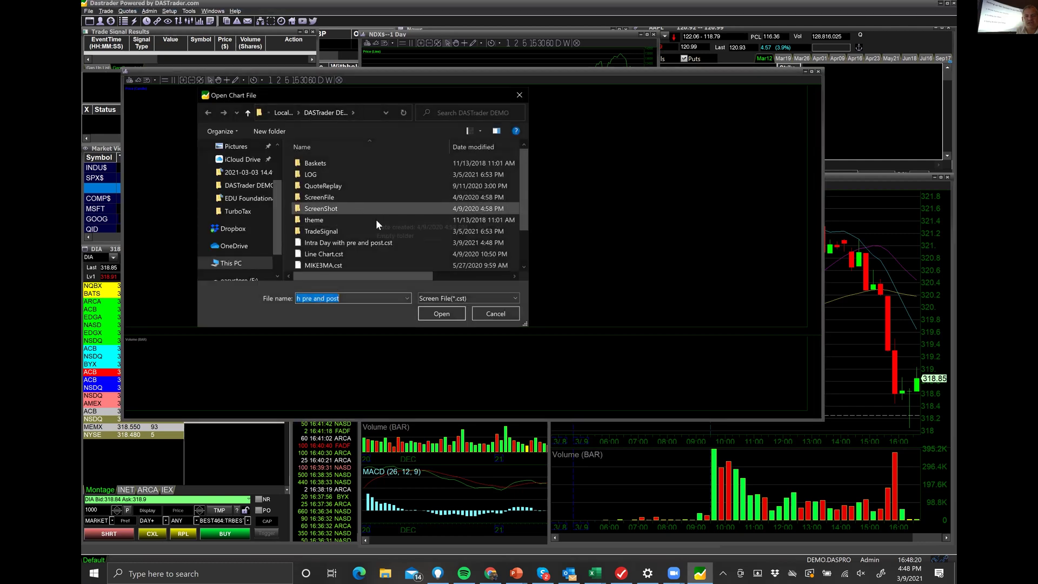
{"action": "left_click", "coordinate": [364, 244]}
{"action": "left_click", "coordinate": [453, 316]}
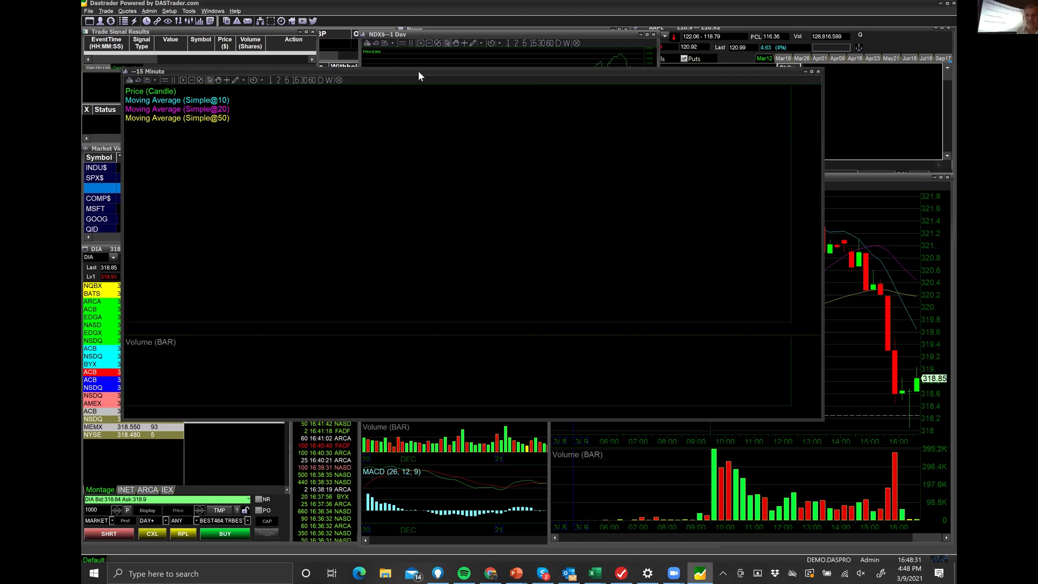
Step: Widen the DIA montage, switch the new chart to 5-minute bars, and resize it to the left centre
{"action": "left_click_drag", "start_coordinate": [420, 74], "coordinate": [550, 34]}
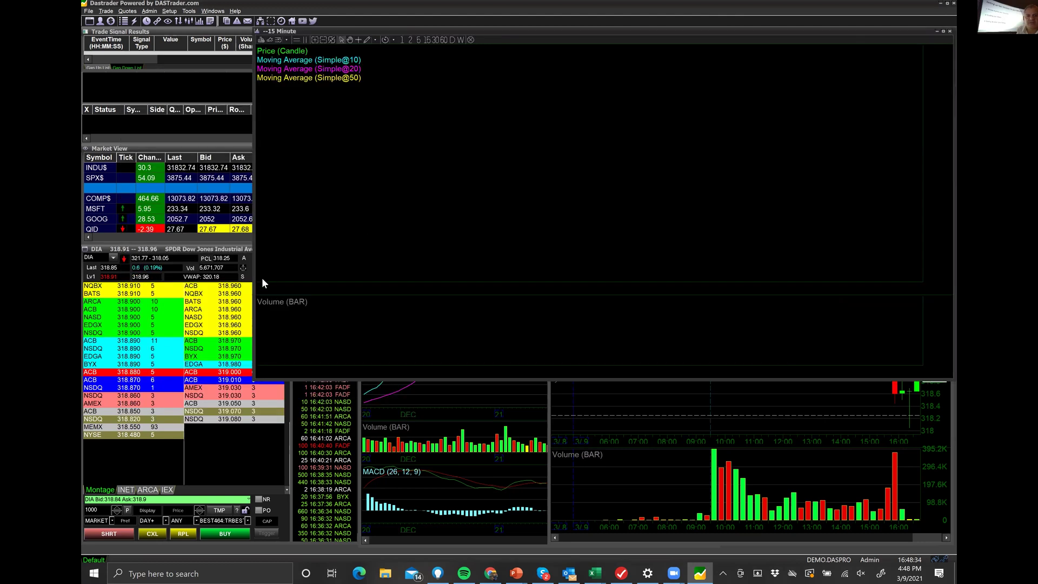
{"action": "left_click_drag", "start_coordinate": [252, 280], "coordinate": [292, 278]}
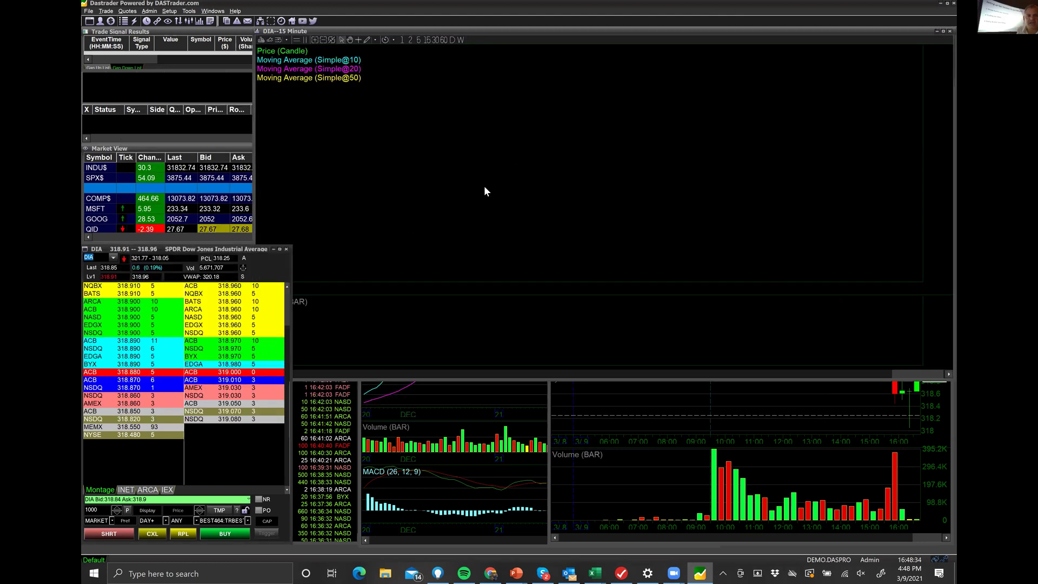
{"action": "left_click", "coordinate": [418, 39]}
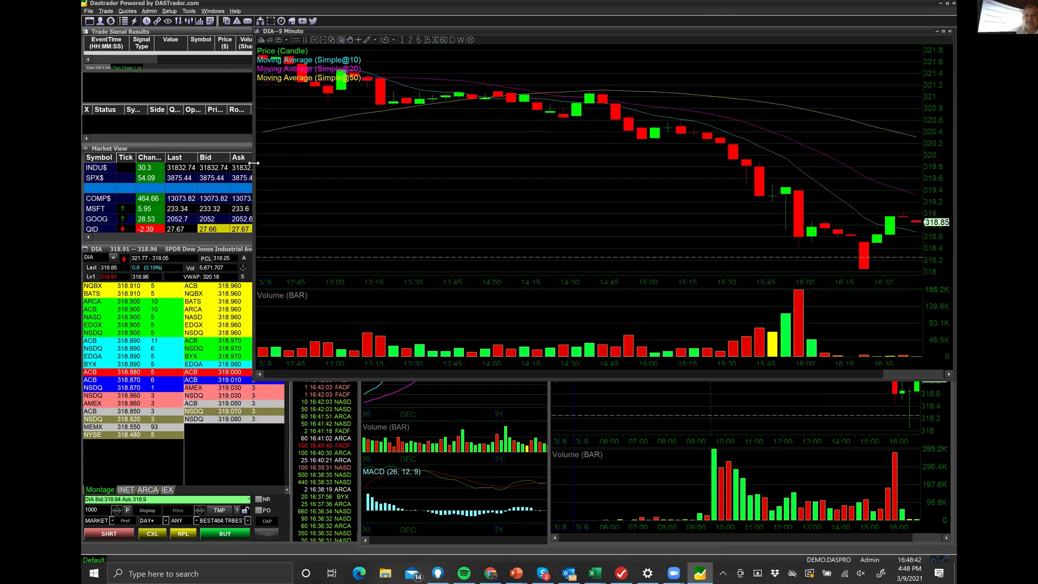
{"action": "left_click_drag", "start_coordinate": [254, 163], "coordinate": [625, 124]}
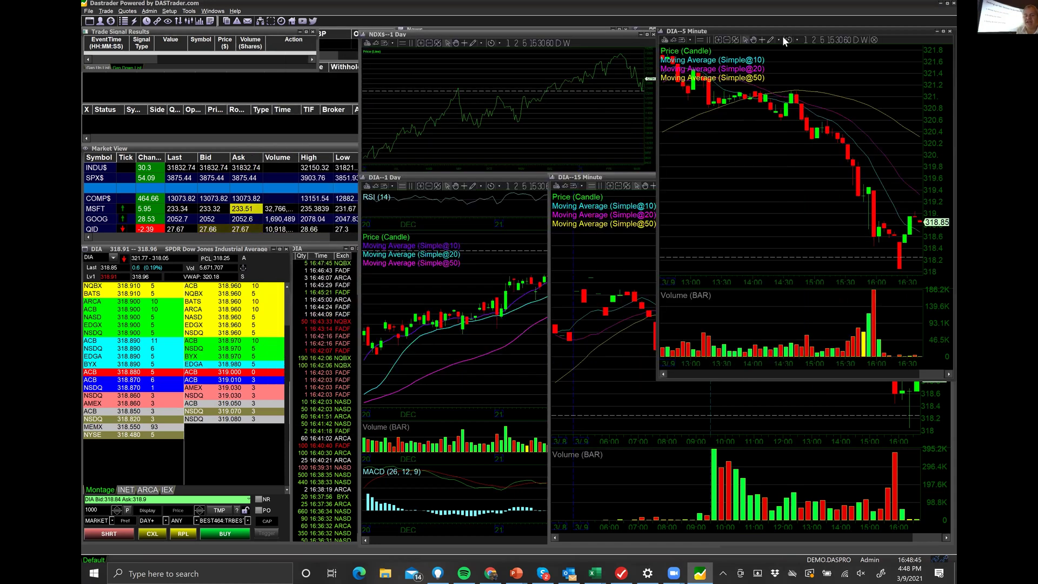
{"action": "left_click_drag", "start_coordinate": [783, 35], "coordinate": [290, 119]}
{"action": "left_click", "coordinate": [514, 212]}
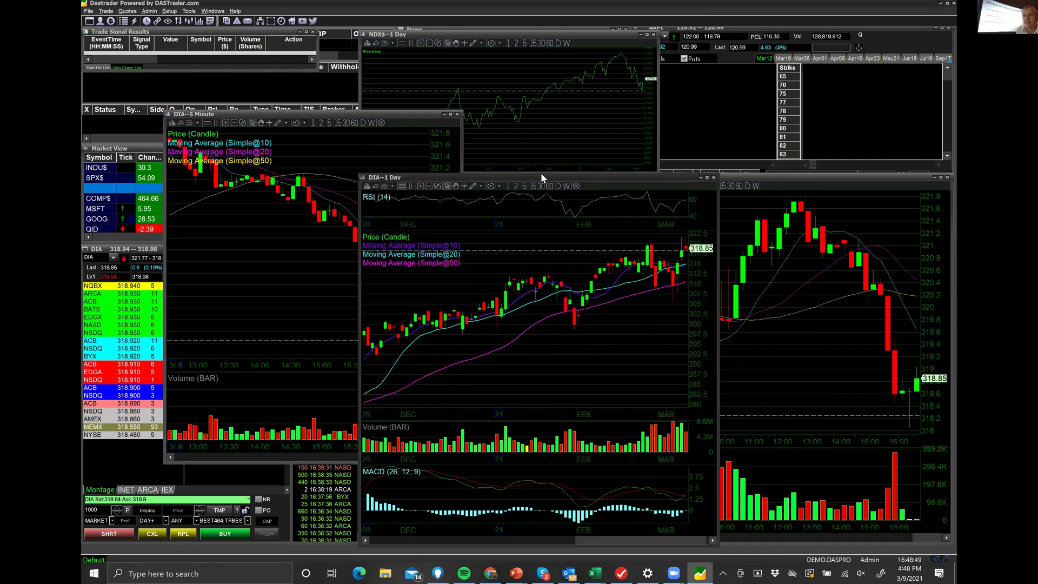
Step: Rearrange and resize the DIA daily, 15-minute, 5-minute and NDX daily chart windows
{"action": "left_click_drag", "start_coordinate": [541, 173], "coordinate": [780, 27]}
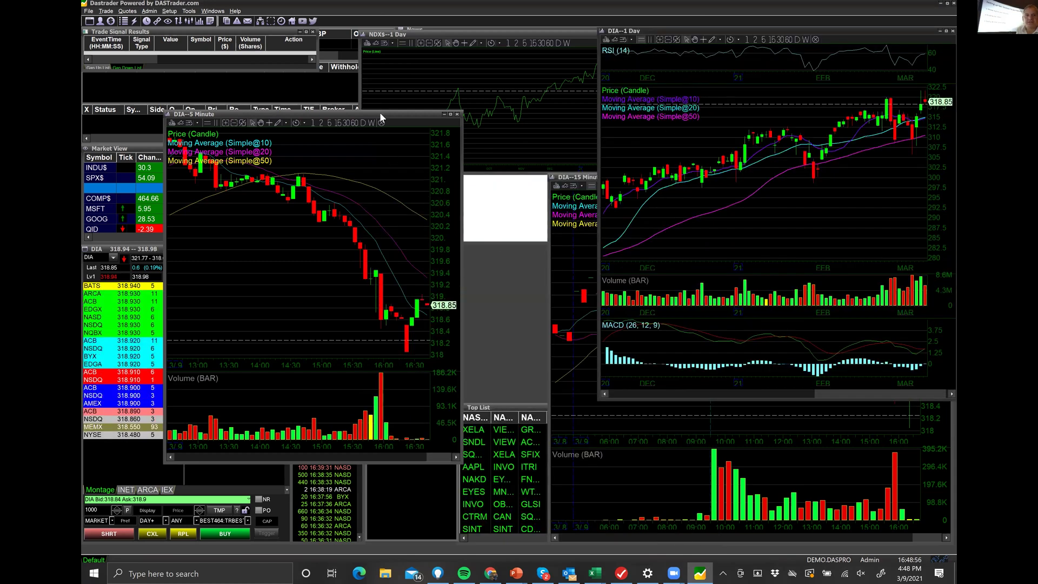
{"action": "left_click_drag", "start_coordinate": [381, 113], "coordinate": [474, 132]}
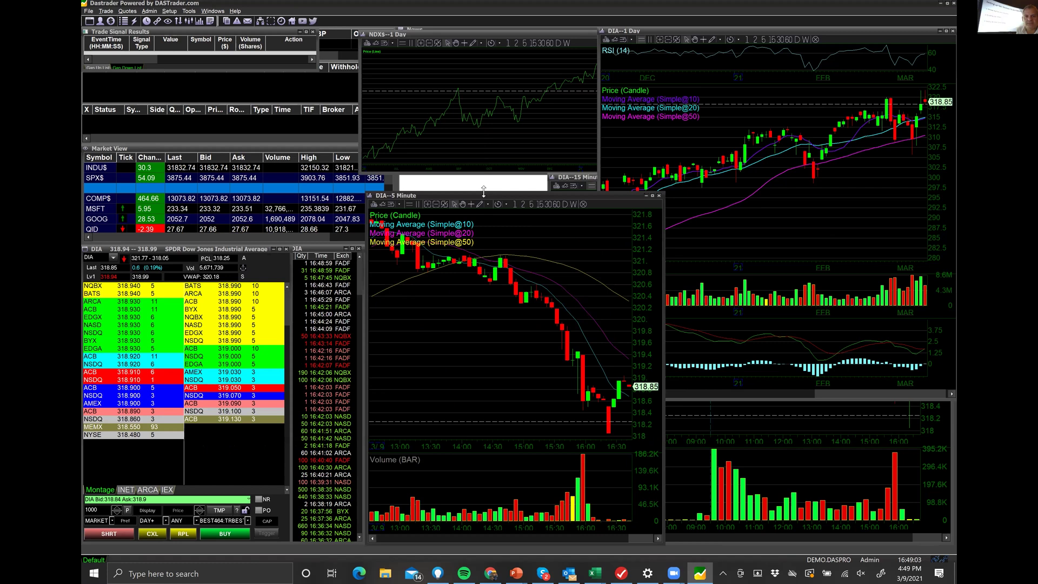
{"action": "left_click_drag", "start_coordinate": [483, 191], "coordinate": [483, 244]}
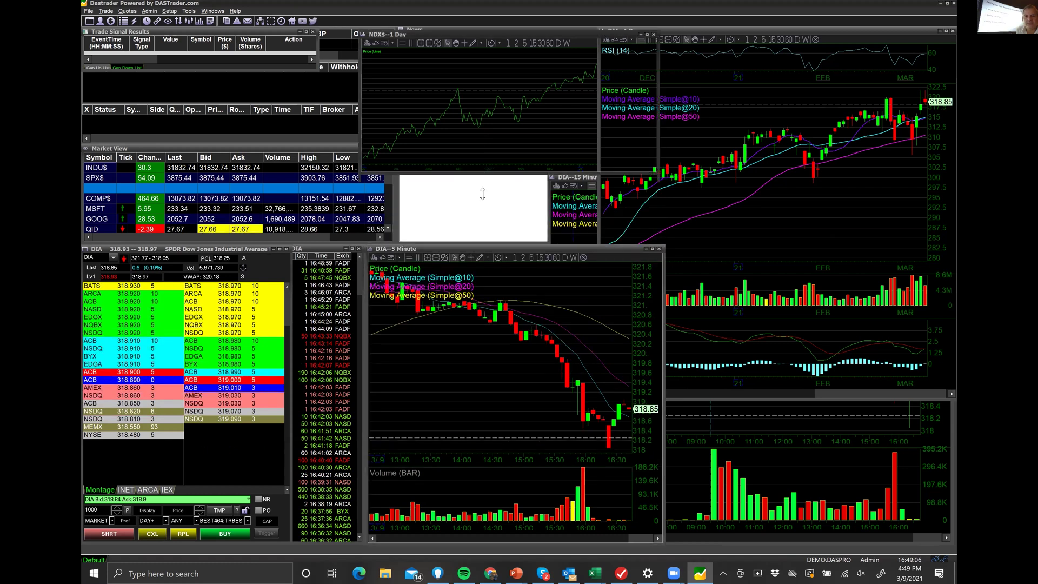
{"action": "left_click_drag", "start_coordinate": [482, 194], "coordinate": [495, 242]}
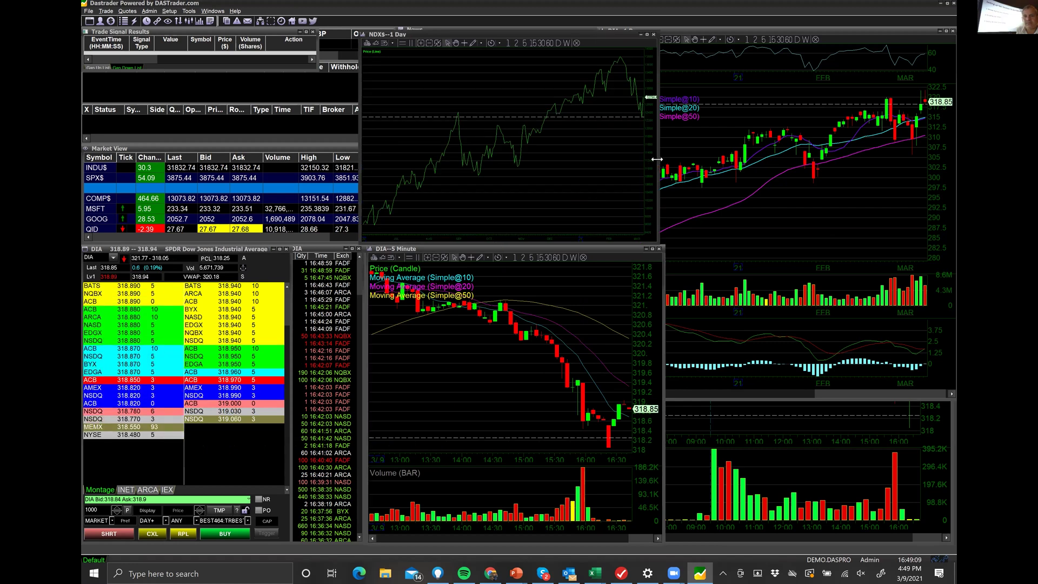
{"action": "left_click", "coordinate": [758, 206]}
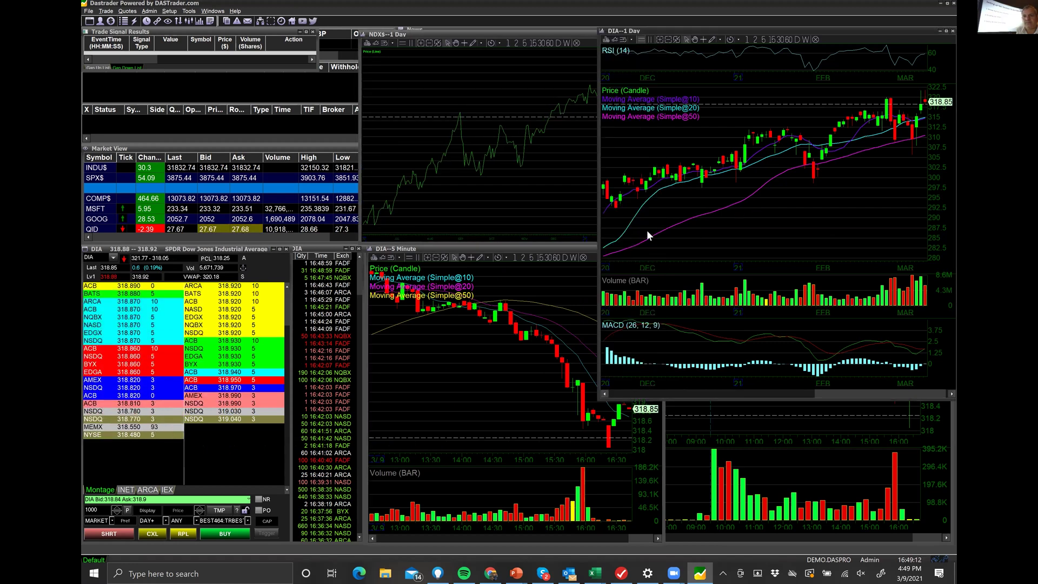
{"action": "left_click", "coordinate": [687, 435]}
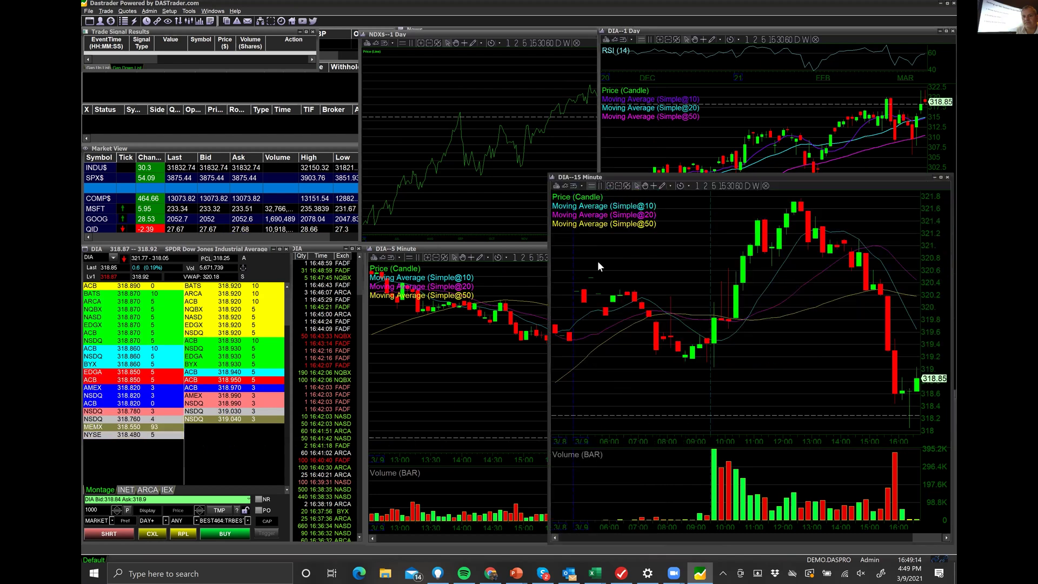
{"action": "left_click_drag", "start_coordinate": [649, 31], "coordinate": [600, 31]}
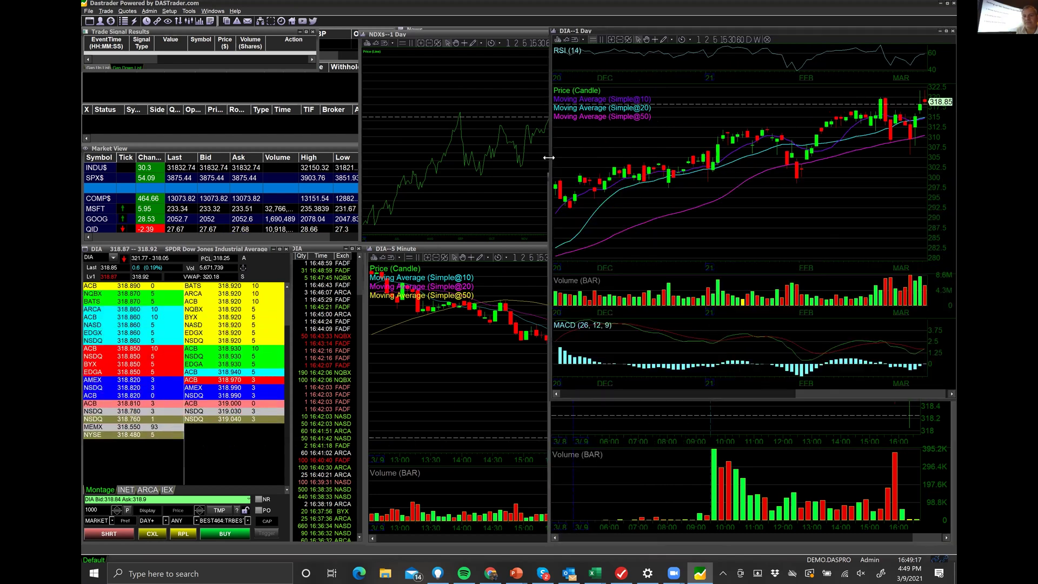
{"action": "left_click", "coordinate": [653, 407]}
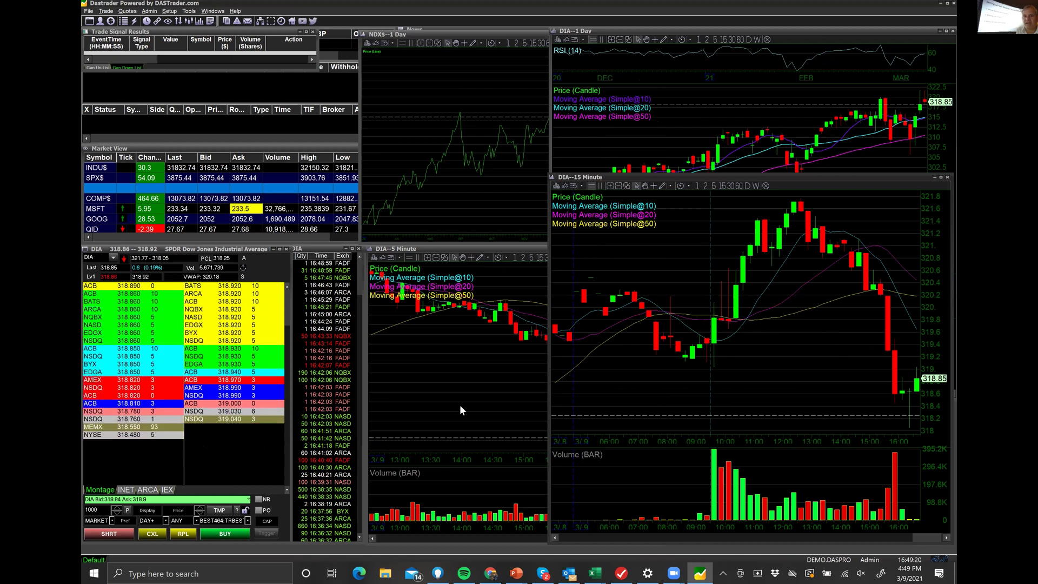
Step: Raise the DIA 5-minute chart and scroll it back to the 07:30–11:00 bars
{"action": "left_click", "coordinate": [458, 387]}
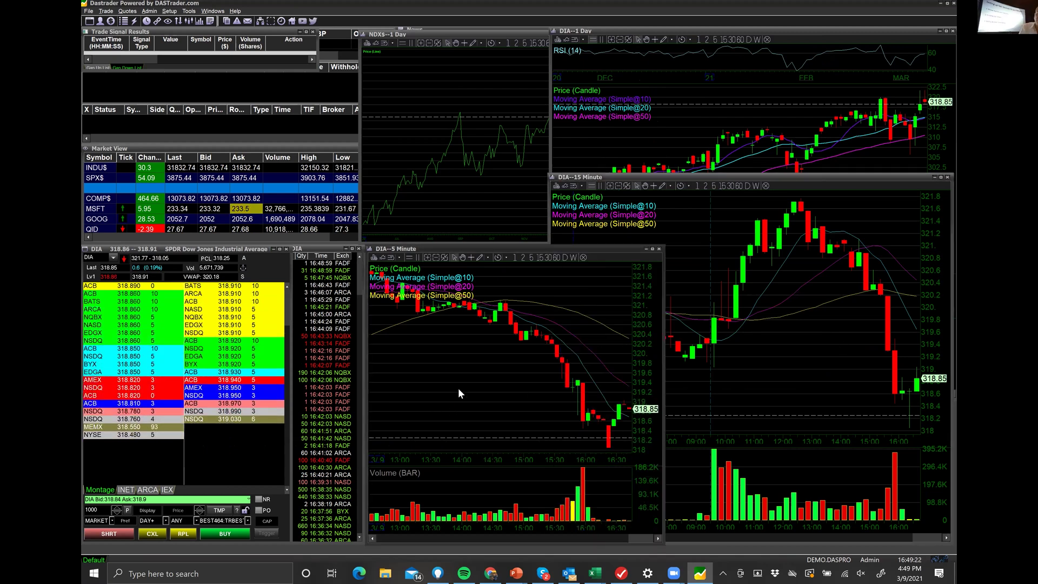
{"action": "scroll", "coordinate": [458, 387], "scroll_direction": "up", "scroll_amount": 4}
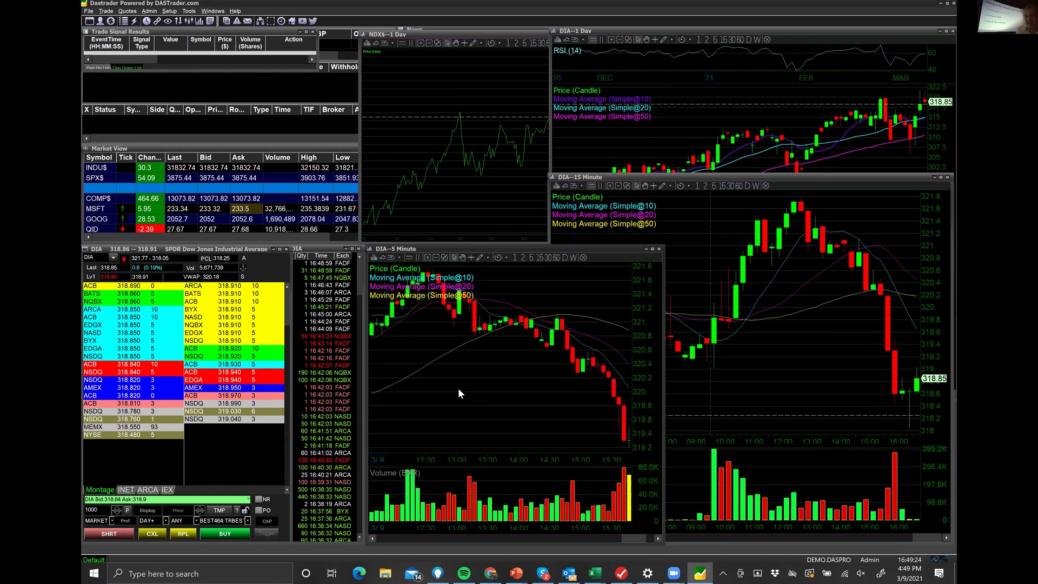
{"action": "scroll", "coordinate": [458, 388], "scroll_direction": "up", "scroll_amount": 10}
{"action": "scroll", "coordinate": [459, 388], "scroll_direction": "up", "scroll_amount": 7}
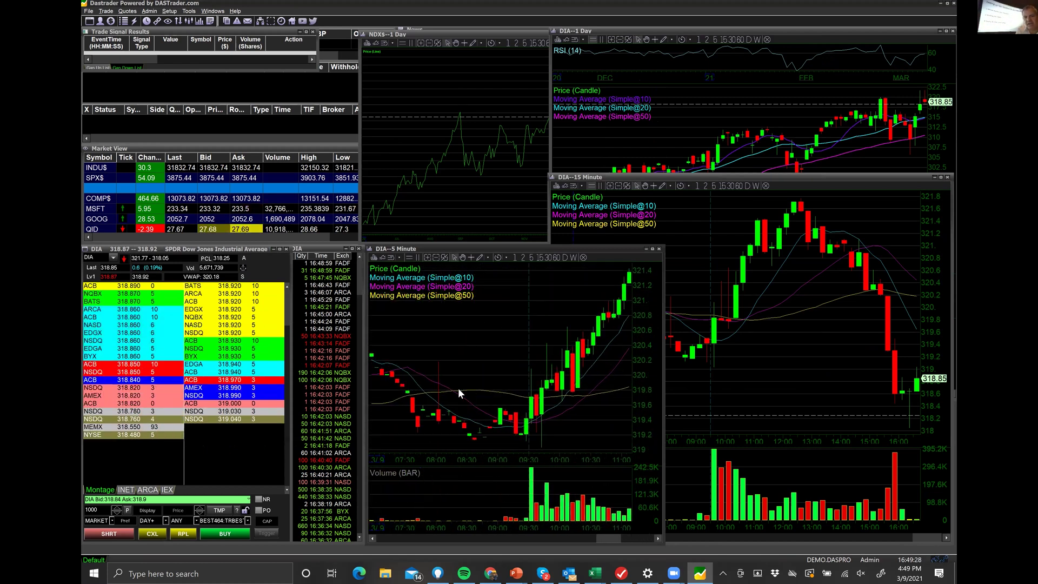
{"action": "scroll", "coordinate": [458, 388], "scroll_direction": "down", "scroll_amount": 1}
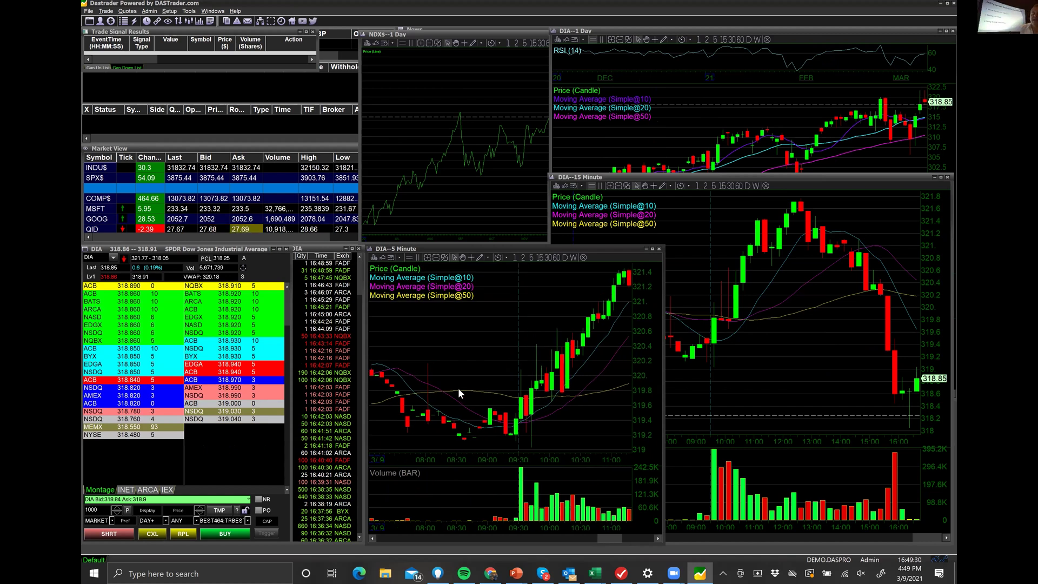
Step: Remove the Simple@50, Simple@20 and Simple@10 moving averages in the 5-minute chart's Study Config
{"action": "right_click", "coordinate": [477, 311]}
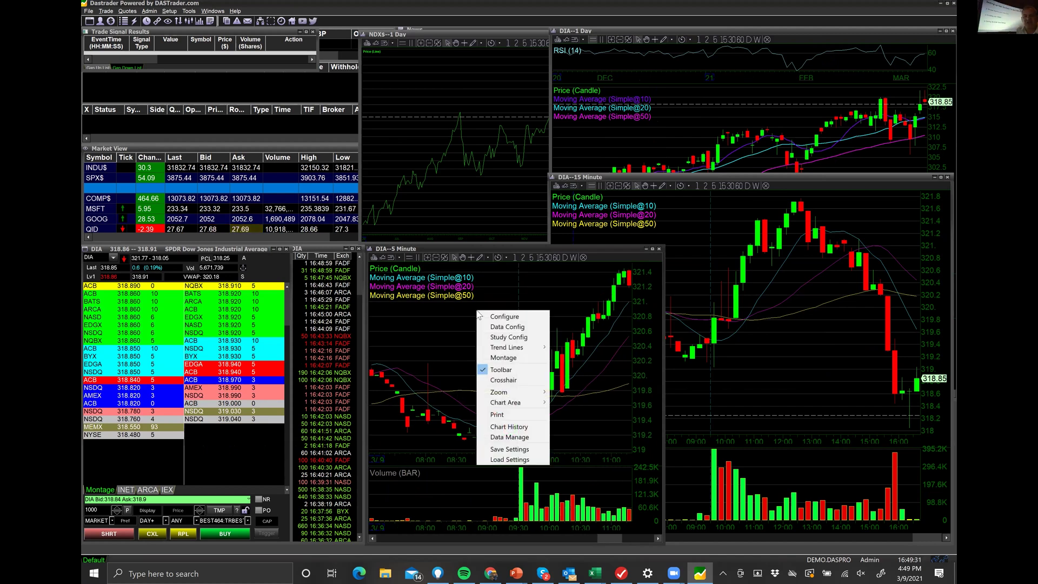
{"action": "left_click", "coordinate": [521, 338]}
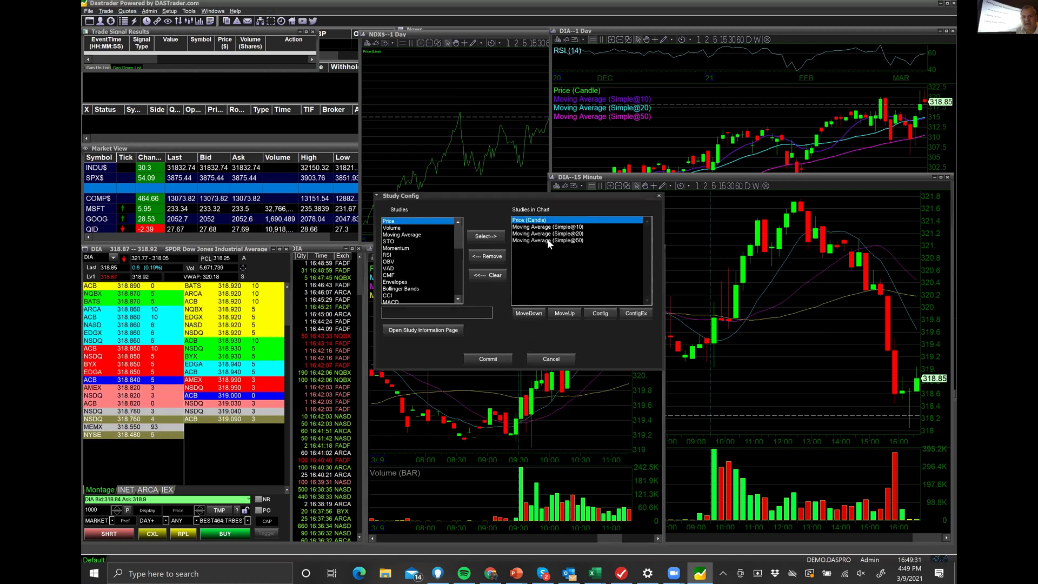
{"action": "left_click", "coordinate": [568, 241]}
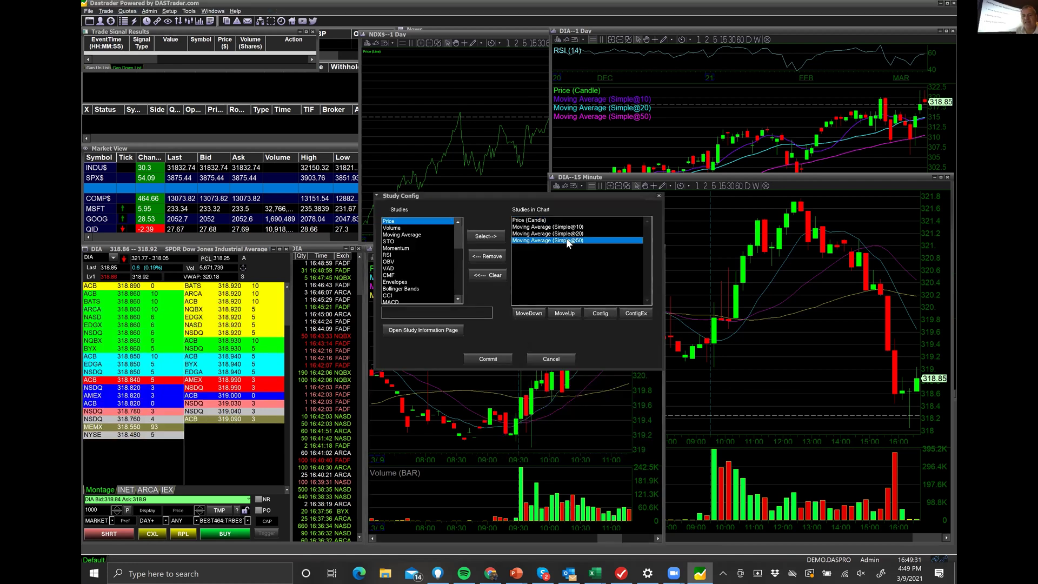
{"action": "left_click", "coordinate": [486, 256]}
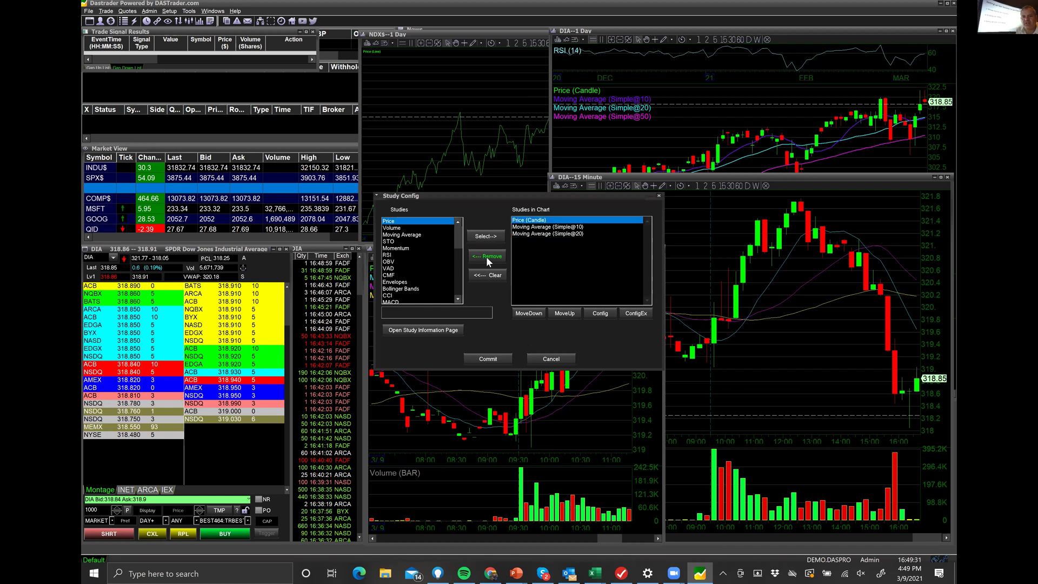
{"action": "left_click", "coordinate": [581, 233]}
{"action": "left_click", "coordinate": [496, 256]}
{"action": "left_click", "coordinate": [549, 227]}
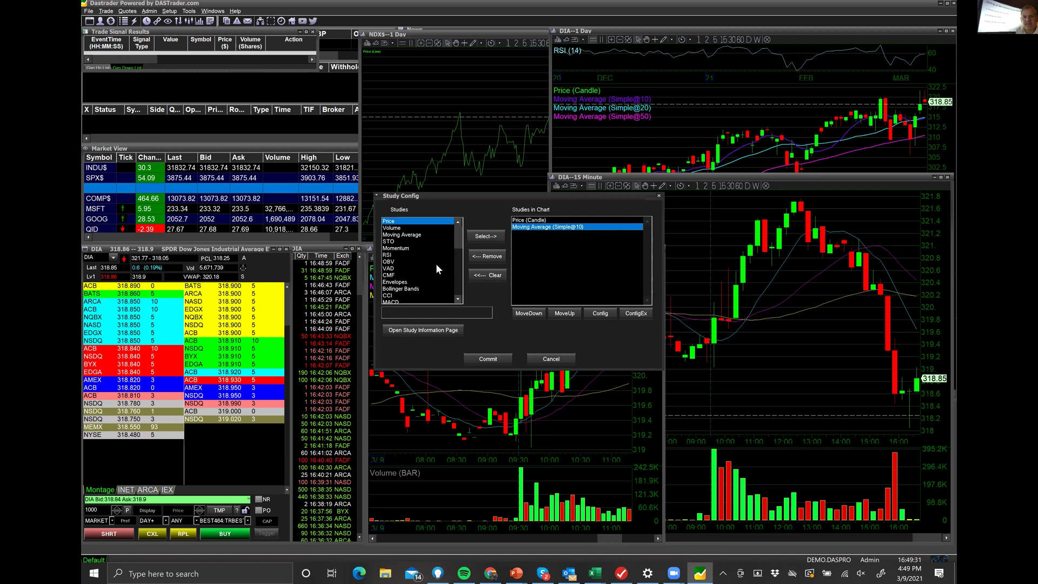
{"action": "left_click_drag", "start_coordinate": [459, 245], "coordinate": [457, 278]}
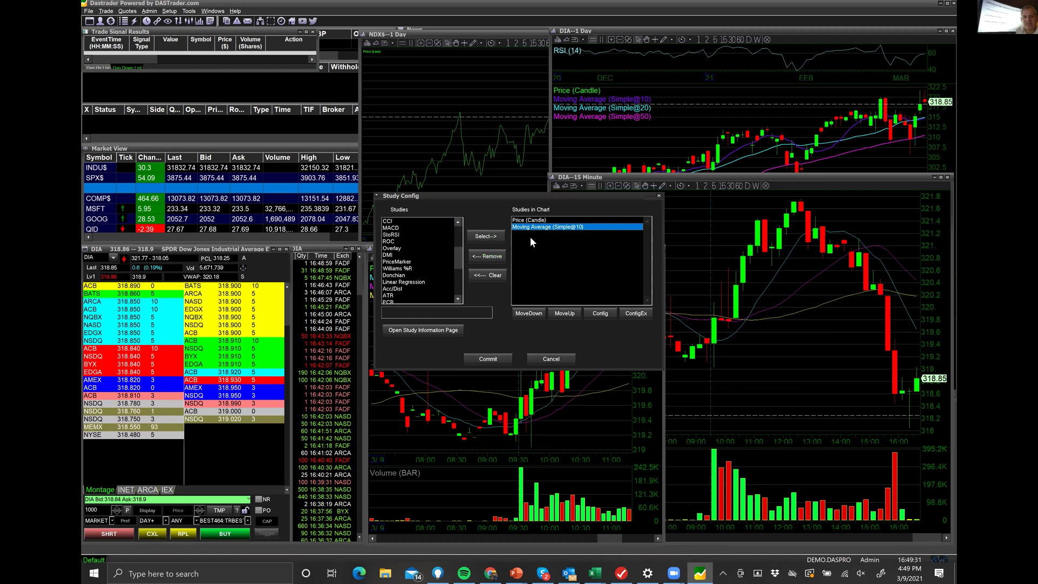
{"action": "left_click", "coordinate": [495, 258]}
{"action": "left_click_drag", "start_coordinate": [459, 260], "coordinate": [458, 277]}
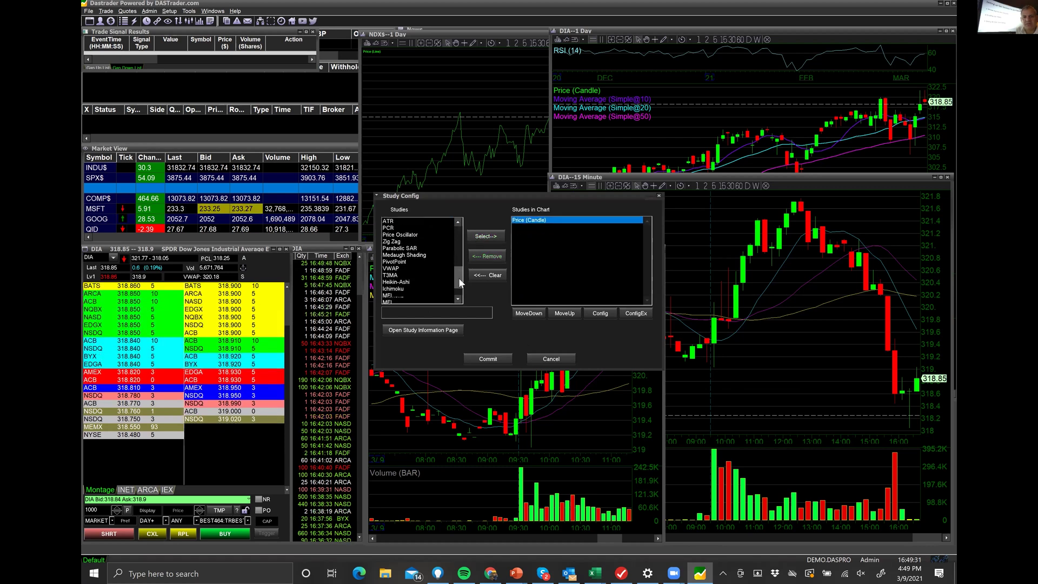
Step: Add the VWAP study to the chart's studies and bring up its settings
{"action": "left_click", "coordinate": [400, 266]}
{"action": "left_click", "coordinate": [486, 237]}
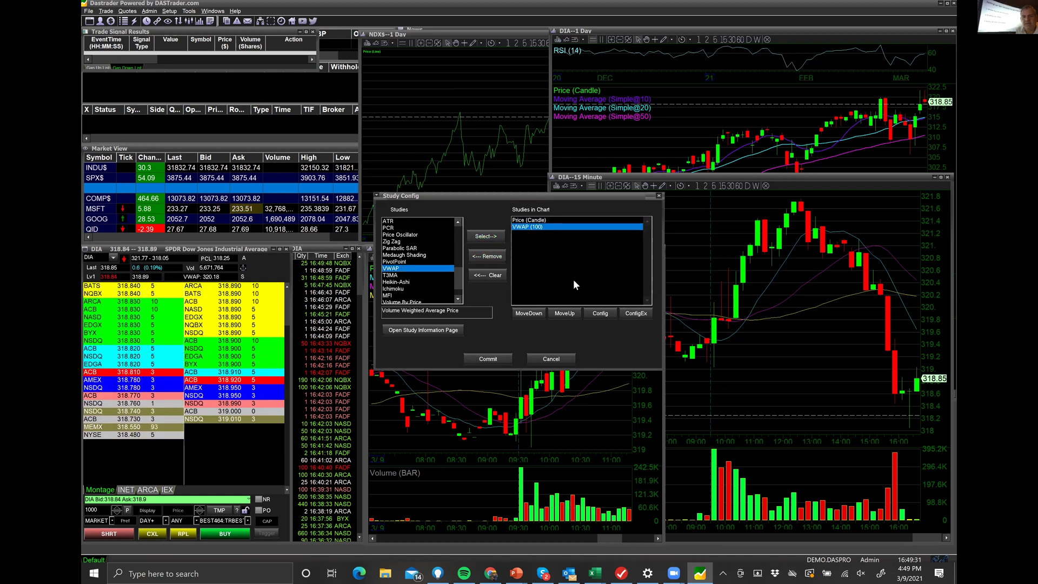
{"action": "left_click", "coordinate": [600, 313]}
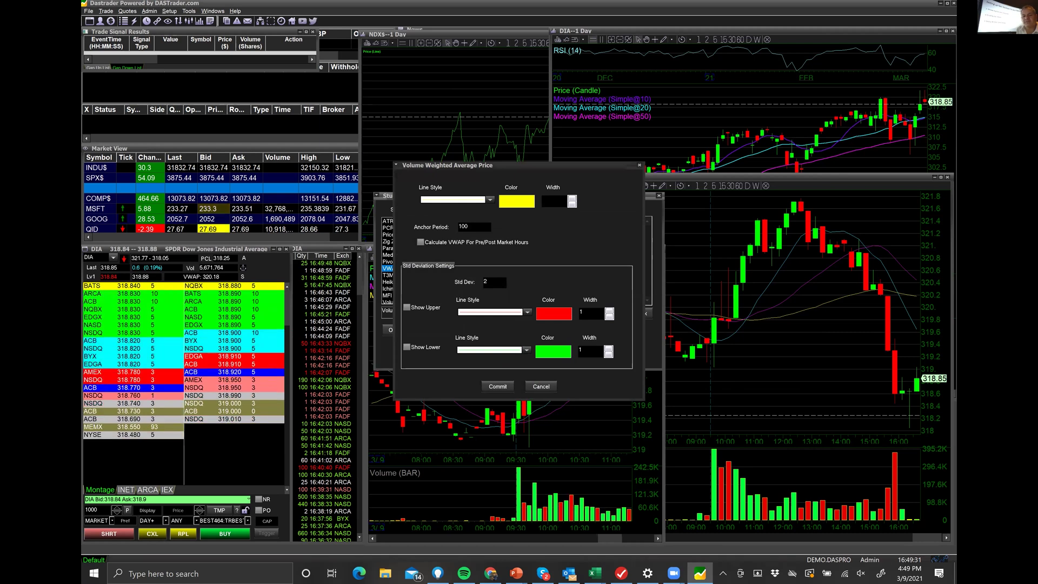
Step: Enter 50 in the VWAP settings and commit both the VWAP and Study Config dialogs
{"action": "type", "text": "50"}
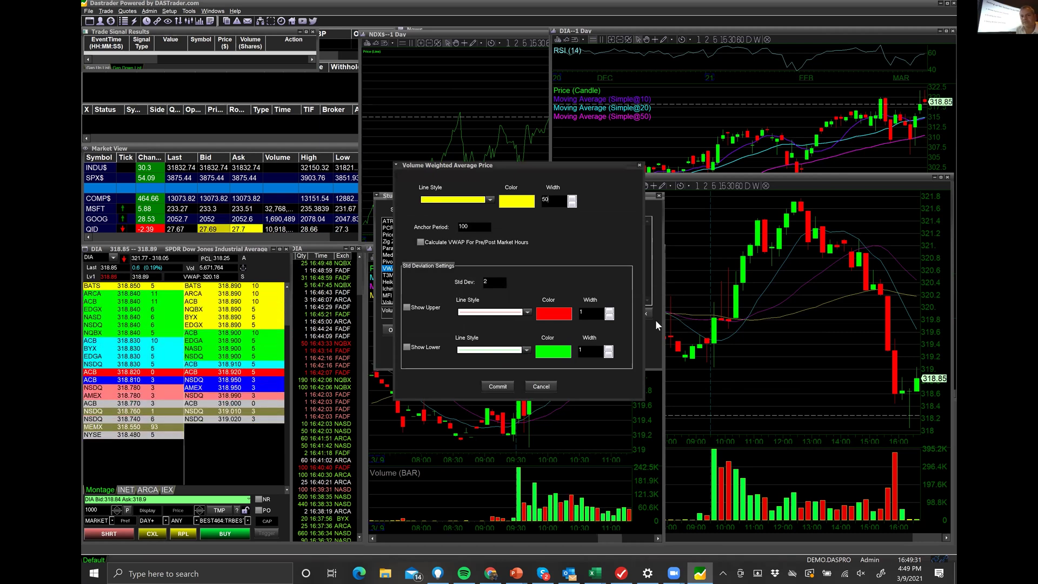
{"action": "left_click", "coordinate": [494, 385]}
{"action": "left_click", "coordinate": [495, 359]}
Step: Reopen the VWAP (100) study, re-enter its width and anchor period, and commit as VWAP (50)
{"action": "double_click", "coordinate": [572, 369]}
{"action": "left_click", "coordinate": [528, 225]}
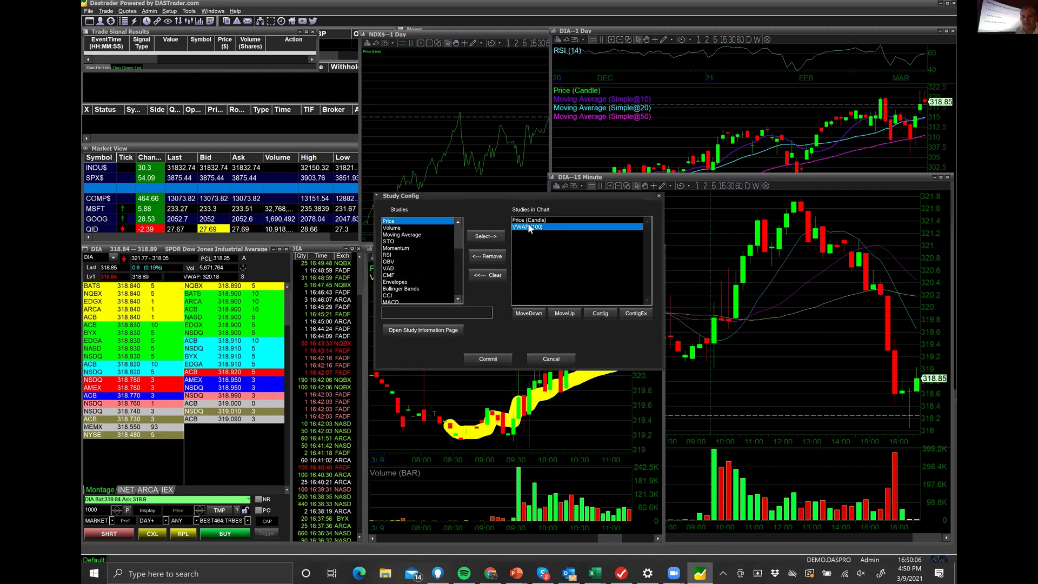
{"action": "double_click", "coordinate": [539, 227]}
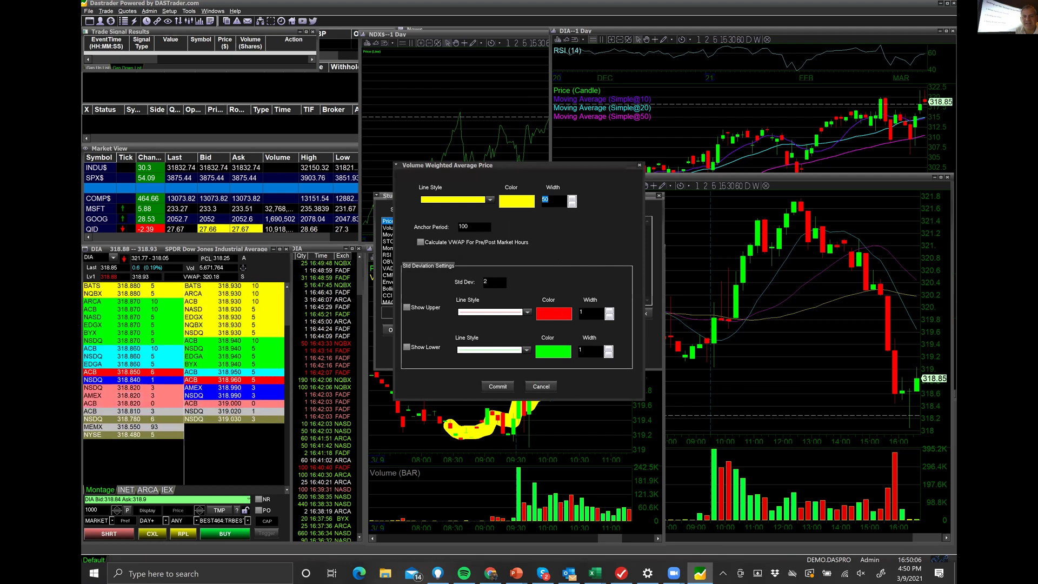
{"action": "key", "text": "Tab"}
{"action": "type", "text": "5"}
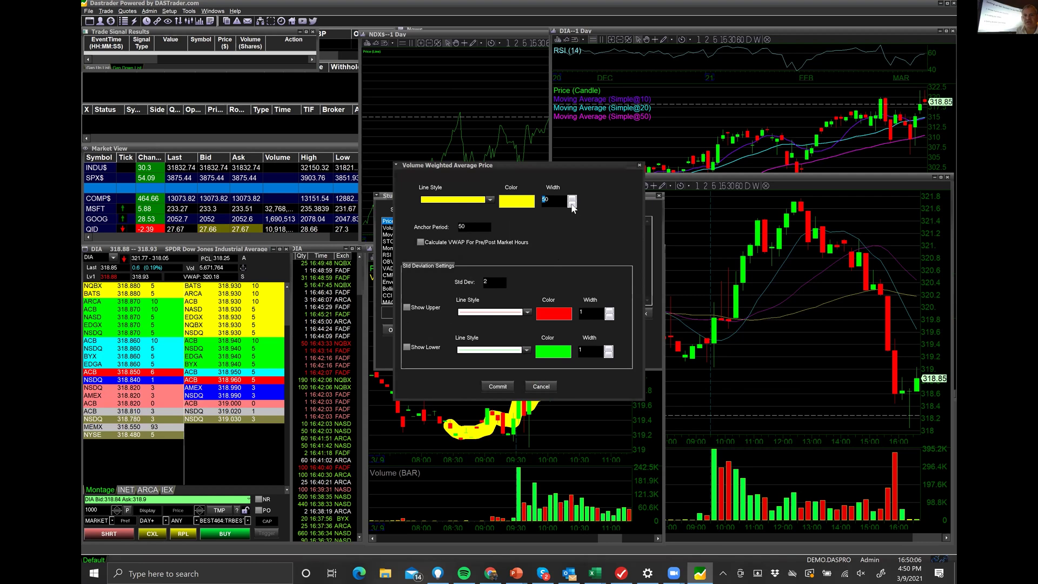
{"action": "type", "text": "5"}
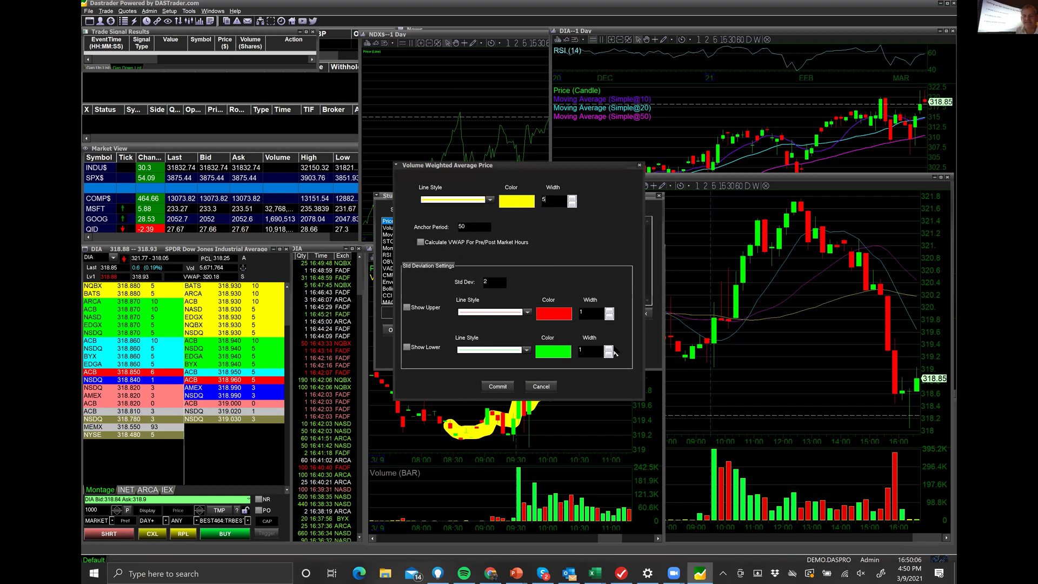
{"action": "left_click", "coordinate": [507, 388]}
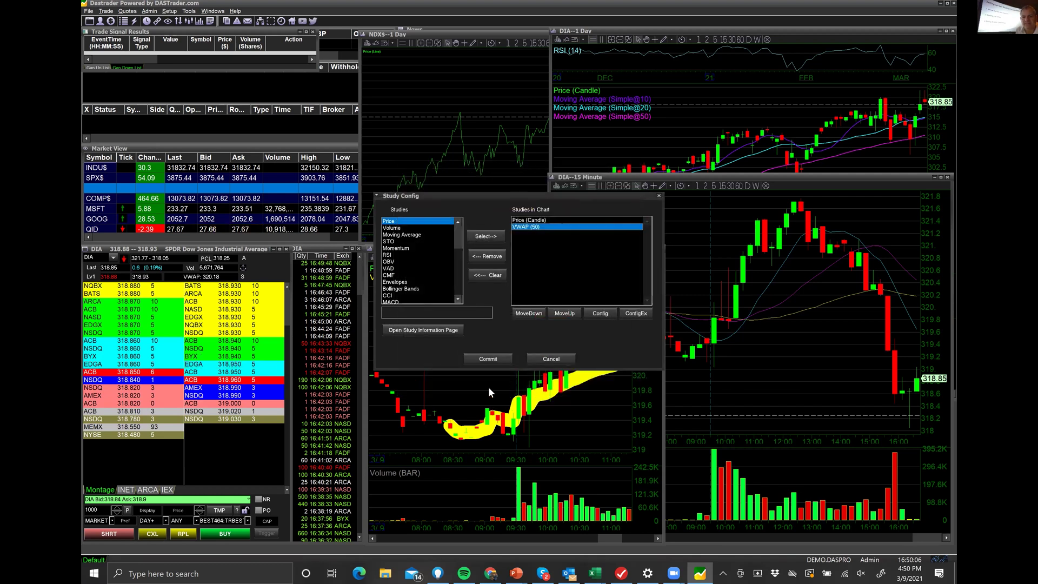
{"action": "left_click", "coordinate": [487, 359]}
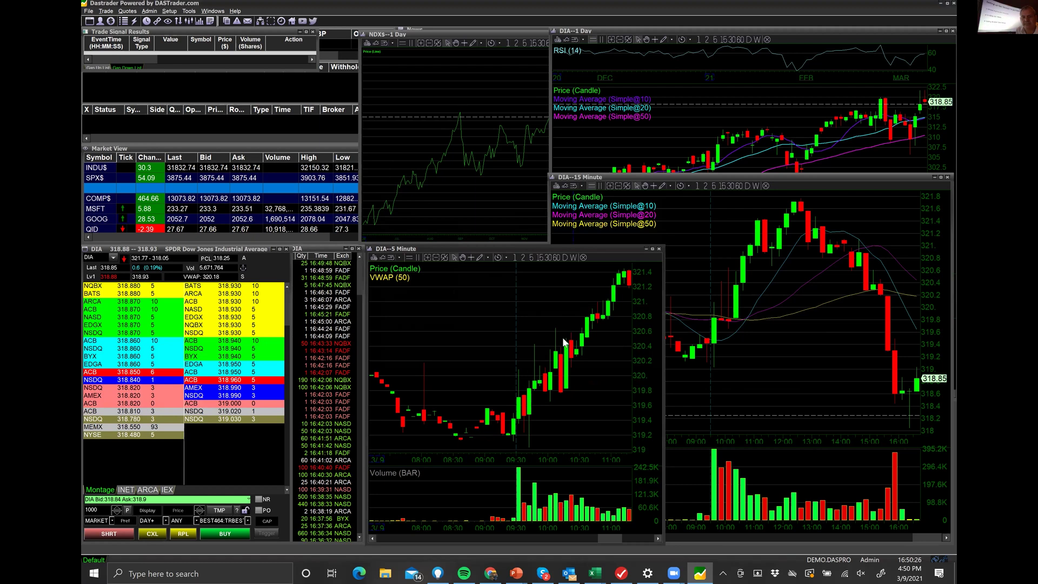
{"action": "right_click", "coordinate": [559, 306]}
Step: Change the VWAP (50) study's anchor period to 100 and apply it to the 5-minute chart
{"action": "left_click", "coordinate": [527, 279]}
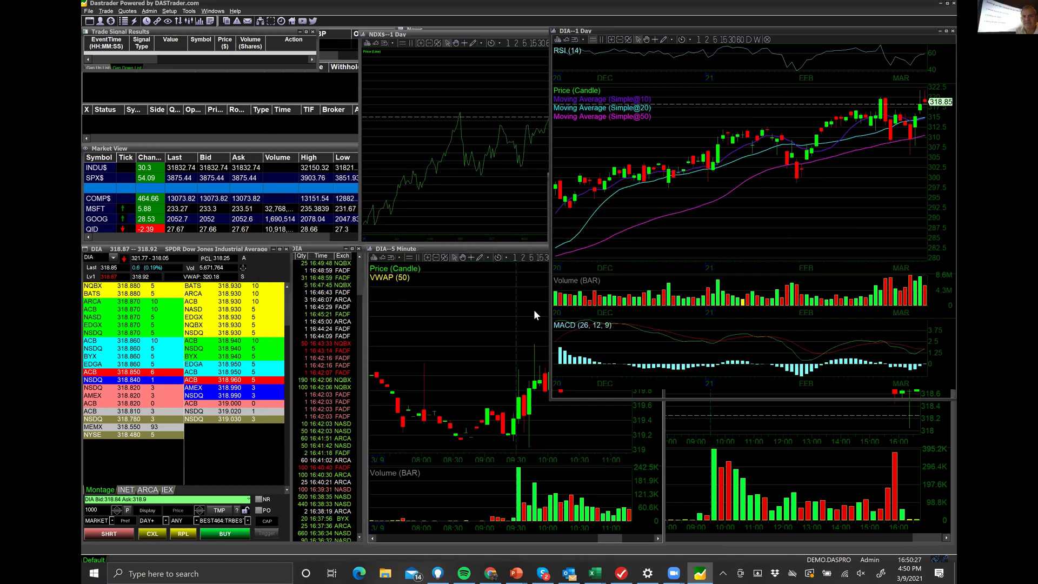
{"action": "right_click", "coordinate": [458, 308]}
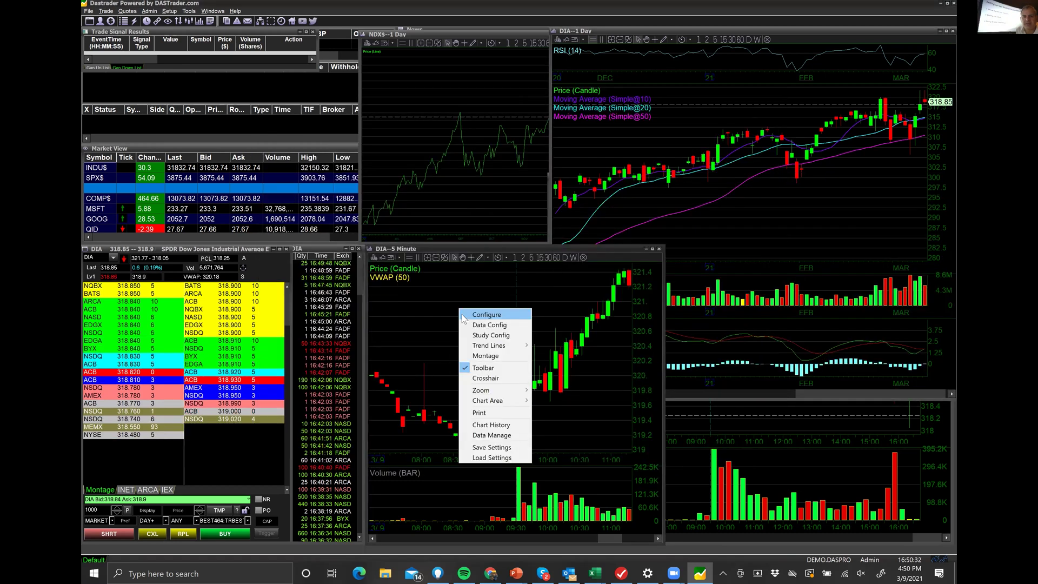
{"action": "left_click", "coordinate": [499, 336]}
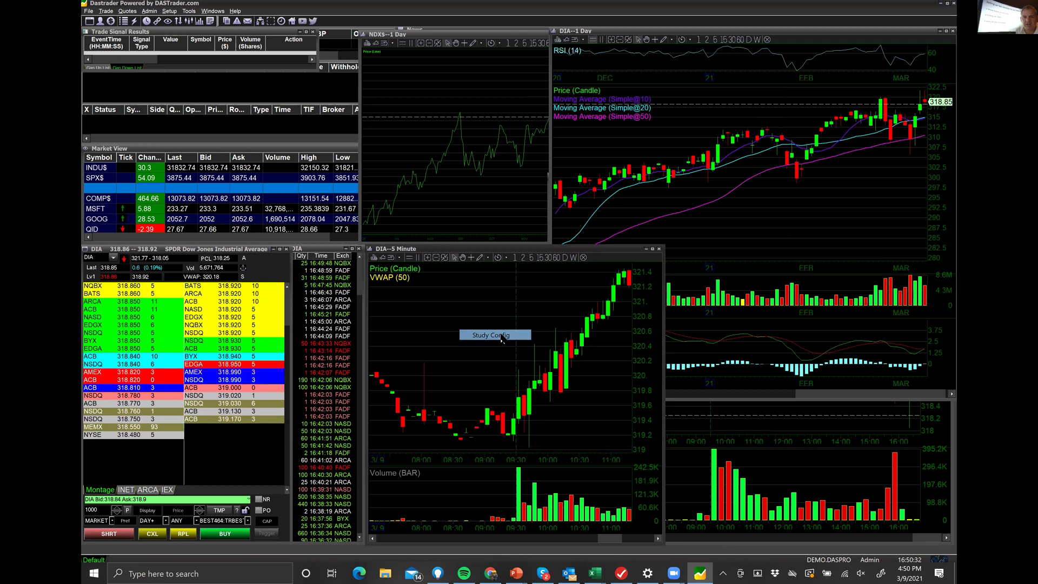
{"action": "double_click", "coordinate": [532, 226]}
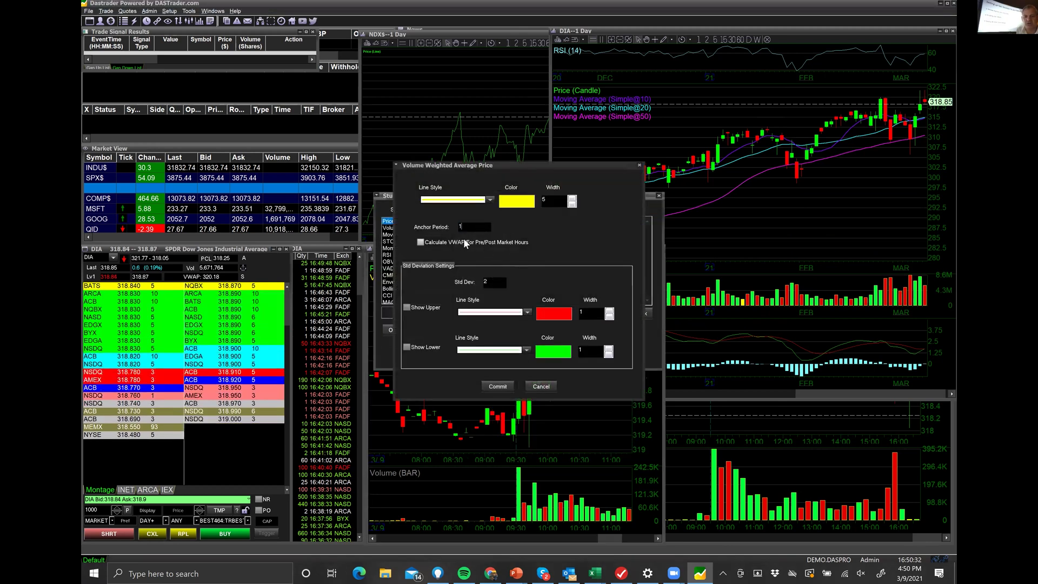
{"action": "left_click", "coordinate": [503, 389]}
{"action": "key", "text": "Return"}
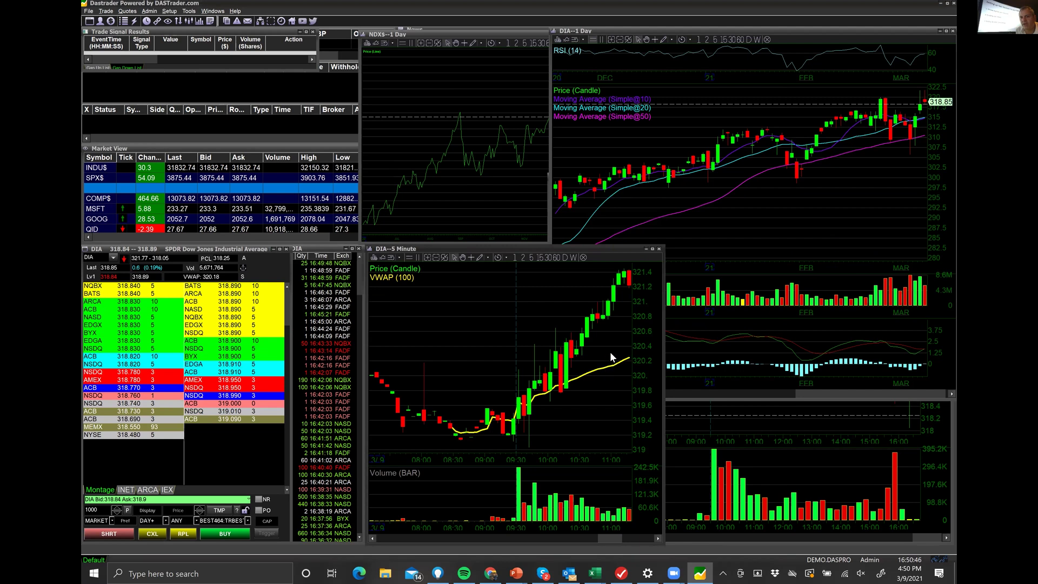
Step: Scroll through the 5-minute chart's session, then raise the DIA-15 Minute window
{"action": "scroll", "coordinate": [631, 333], "scroll_direction": "down", "scroll_amount": 2}
{"action": "scroll", "coordinate": [631, 333], "scroll_direction": "down", "scroll_amount": 10}
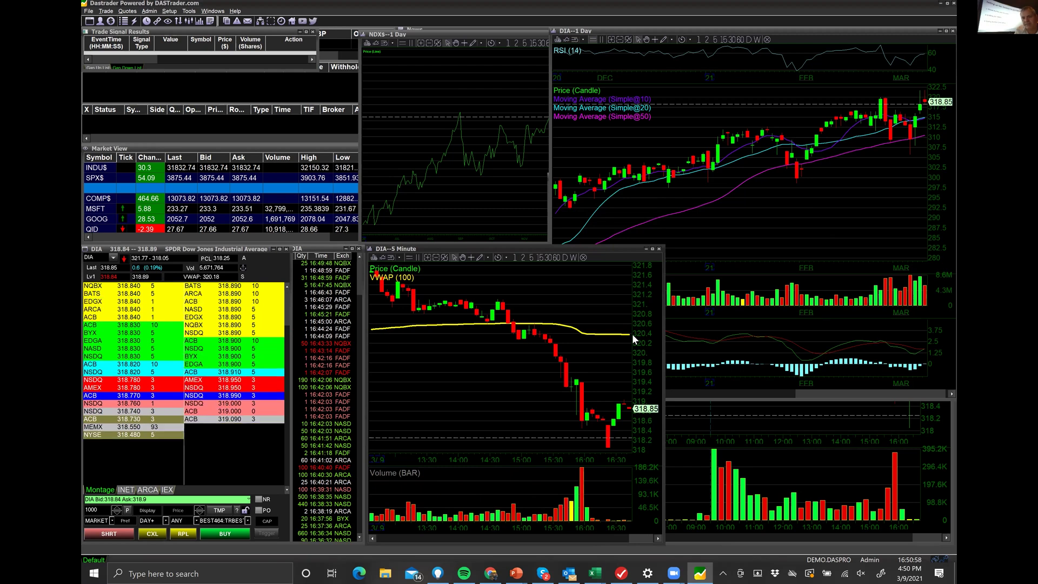
{"action": "scroll", "coordinate": [631, 333], "scroll_direction": "up", "scroll_amount": 10}
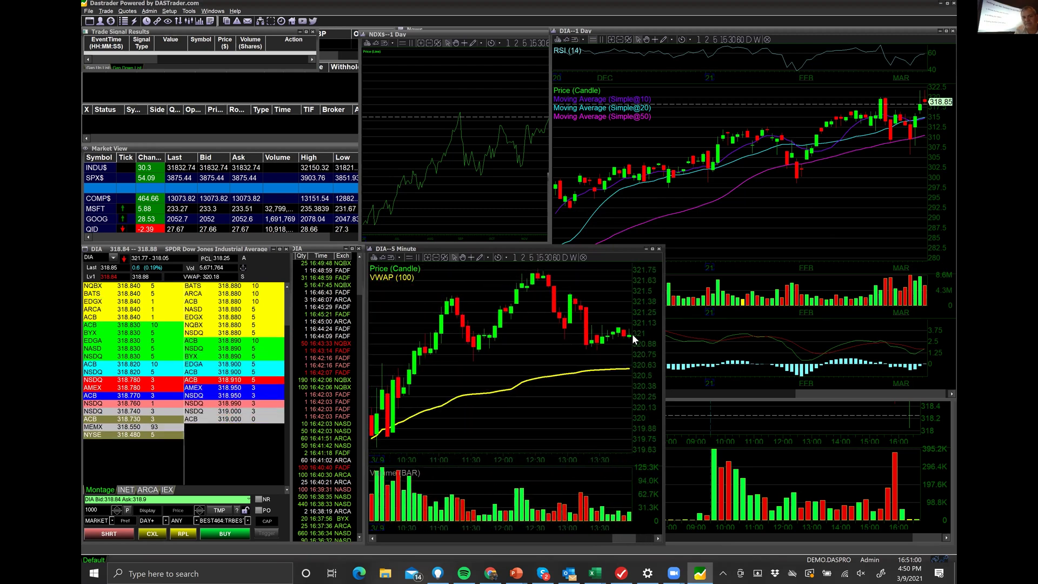
{"action": "scroll", "coordinate": [631, 334], "scroll_direction": "down", "scroll_amount": 6}
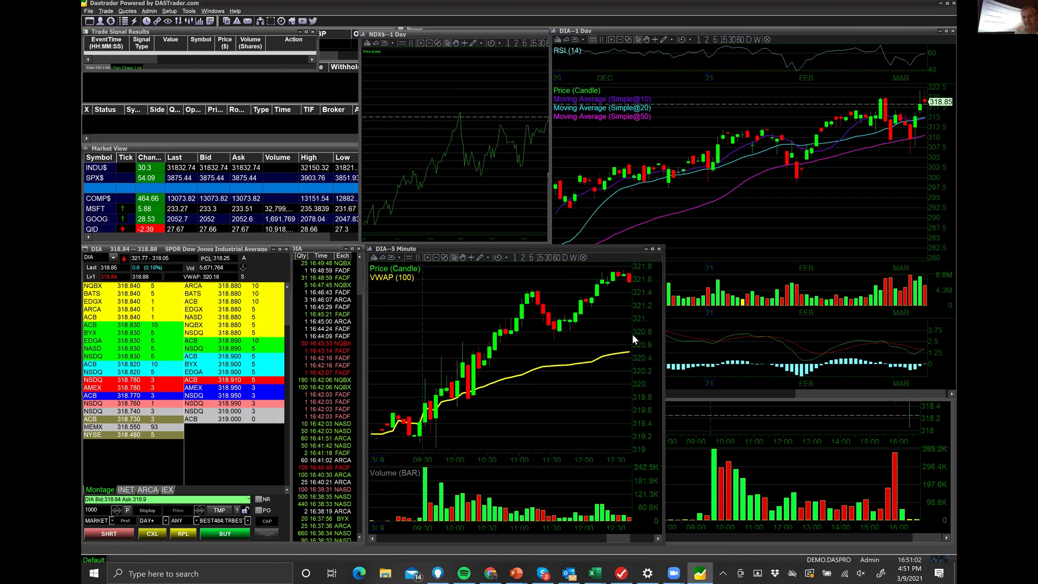
{"action": "scroll", "coordinate": [632, 333], "scroll_direction": "down", "scroll_amount": 6}
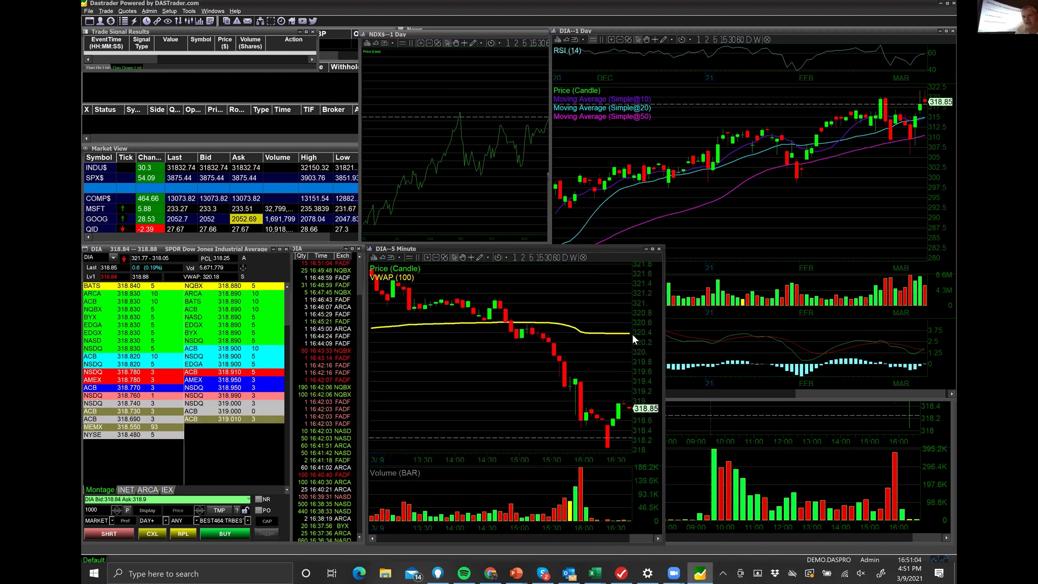
{"action": "left_click", "coordinate": [773, 407]}
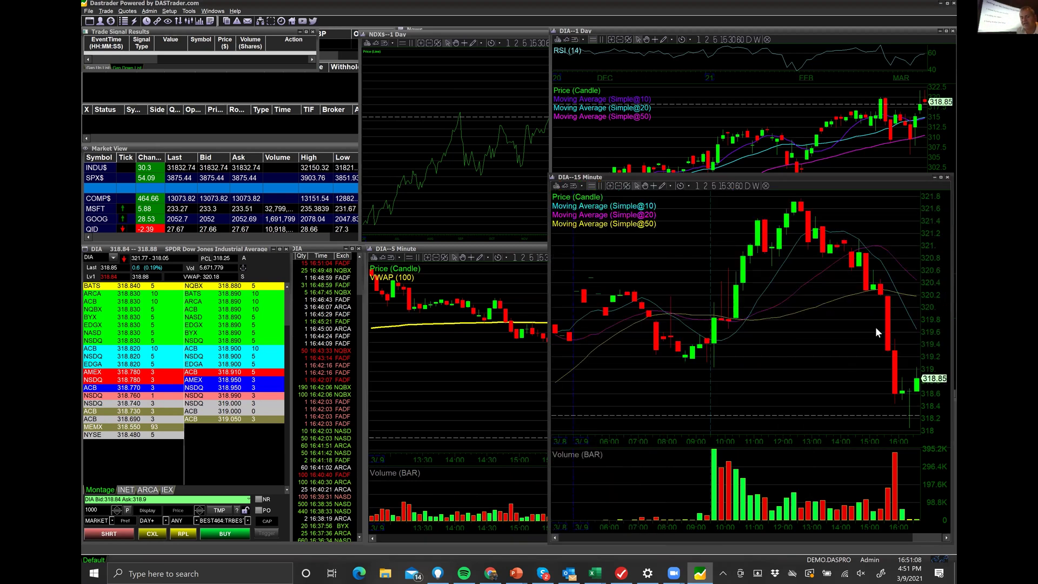
{"action": "right_click", "coordinate": [459, 404]}
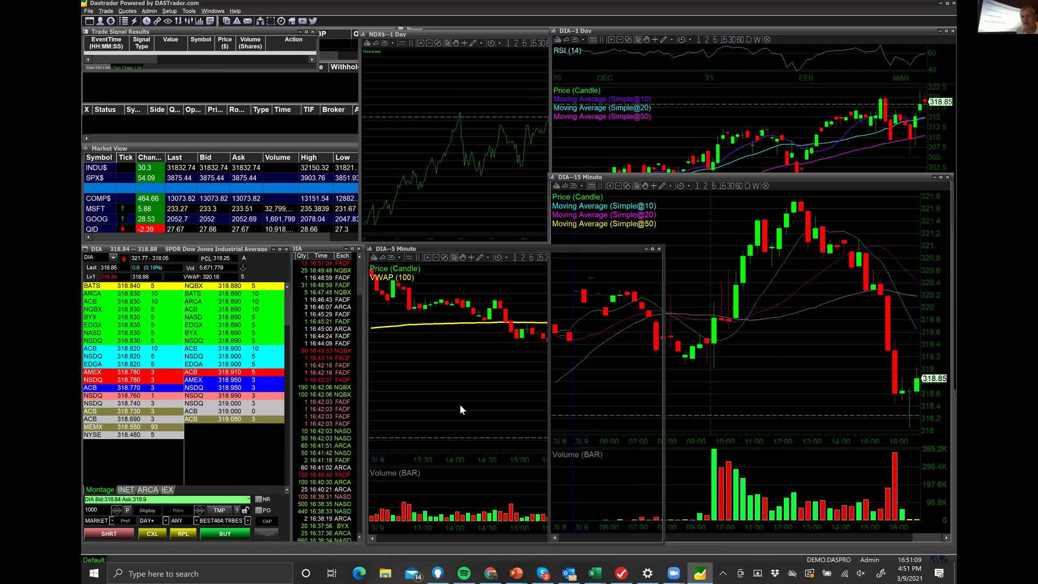
{"action": "right_click", "coordinate": [478, 363]}
{"action": "left_click", "coordinate": [479, 368]}
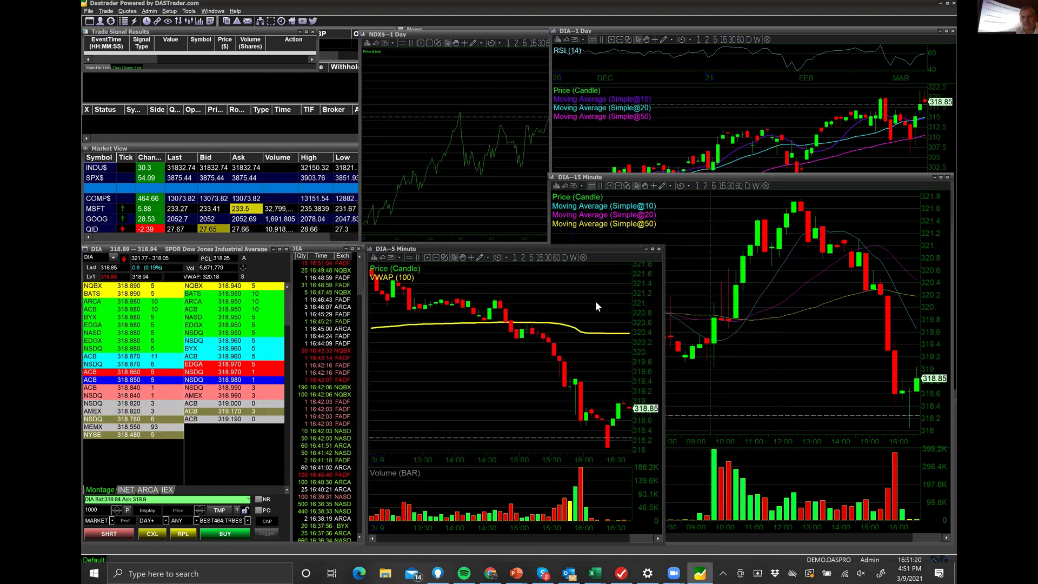
{"action": "right_click", "coordinate": [557, 289]}
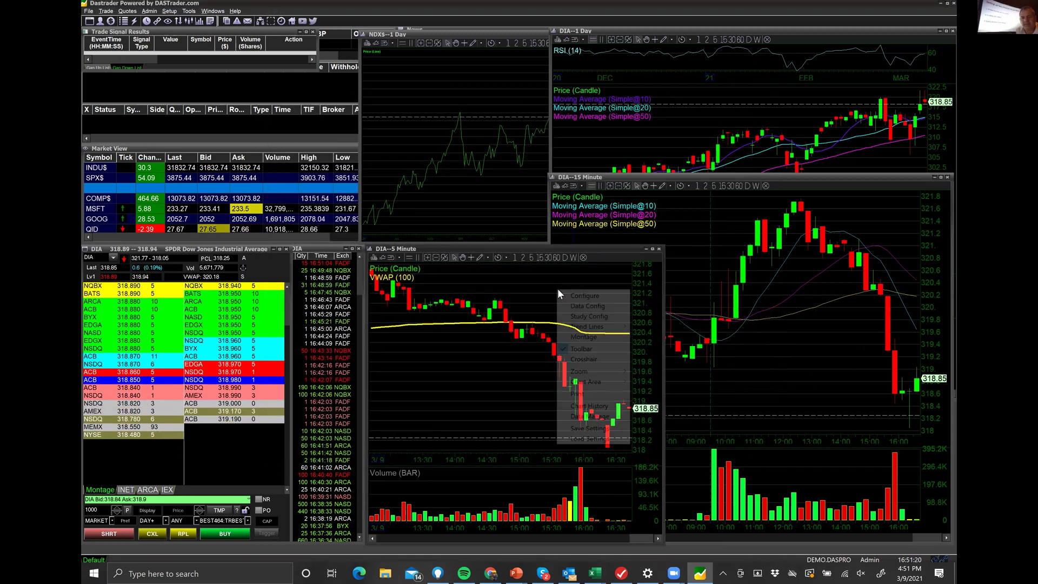
{"action": "left_click", "coordinate": [601, 416]}
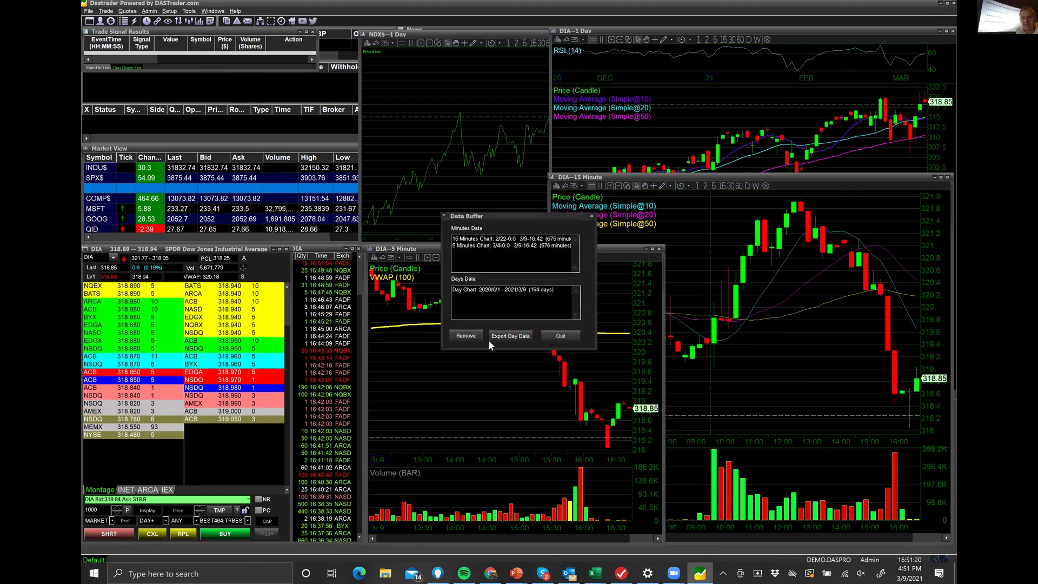
{"action": "left_click", "coordinate": [591, 216]}
{"action": "right_click", "coordinate": [592, 288]}
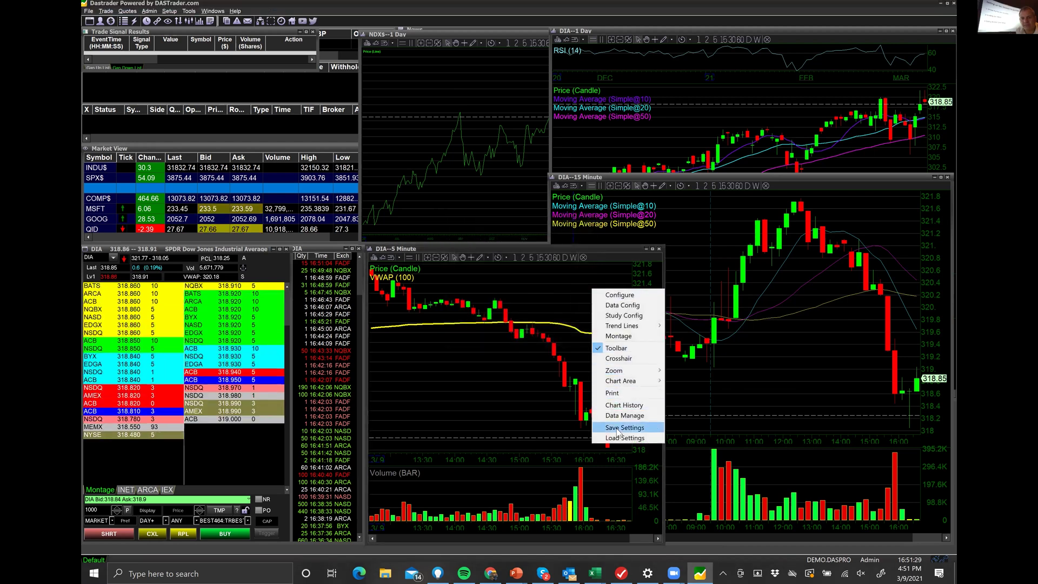
Step: Uncheck Show Pre/Post Market in the DIA 5-minute chart's Data Config and commit
{"action": "left_click", "coordinate": [624, 306]}
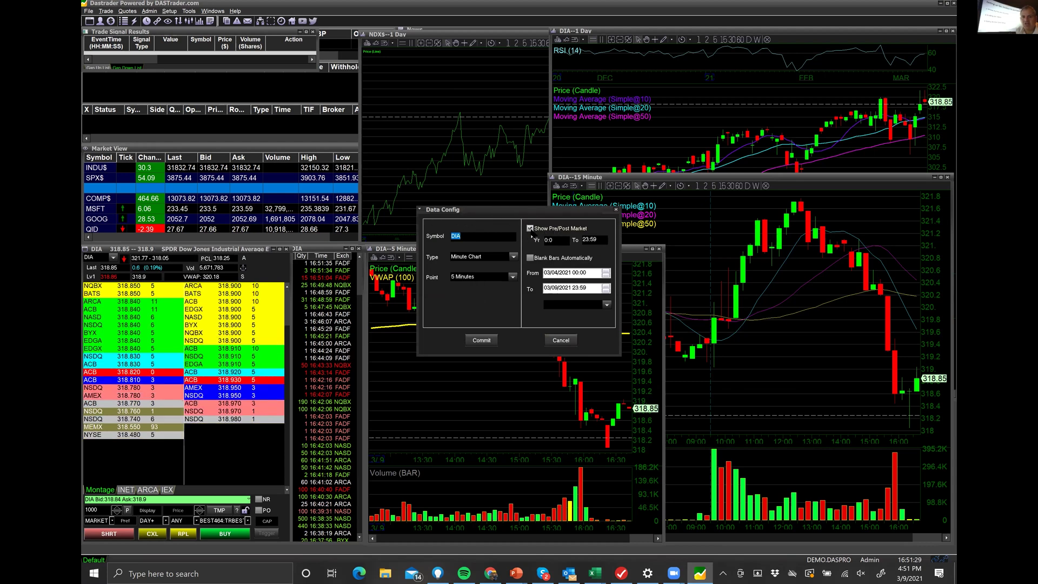
{"action": "left_click", "coordinate": [582, 231]}
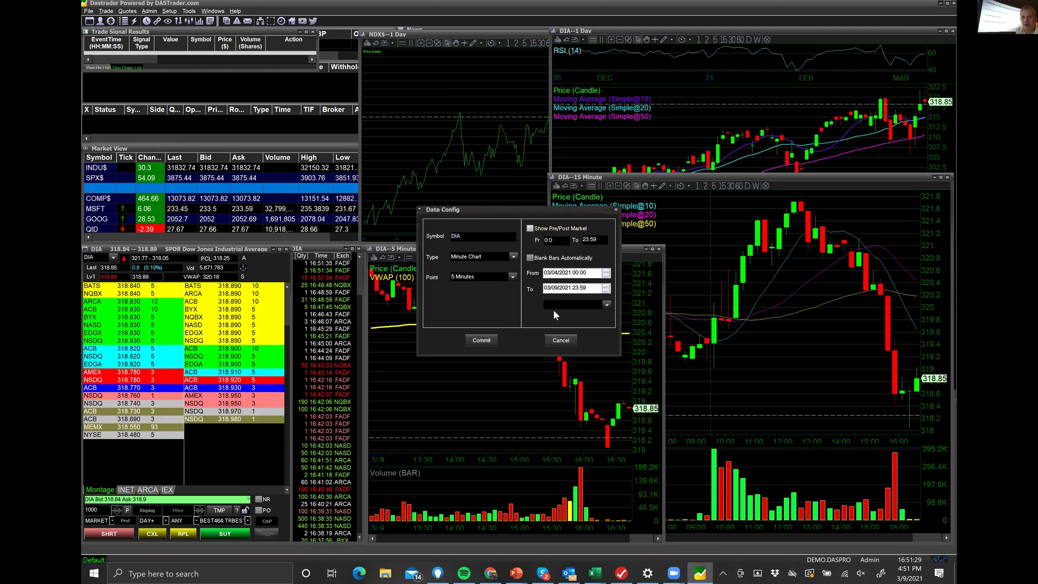
{"action": "left_click", "coordinate": [481, 341]}
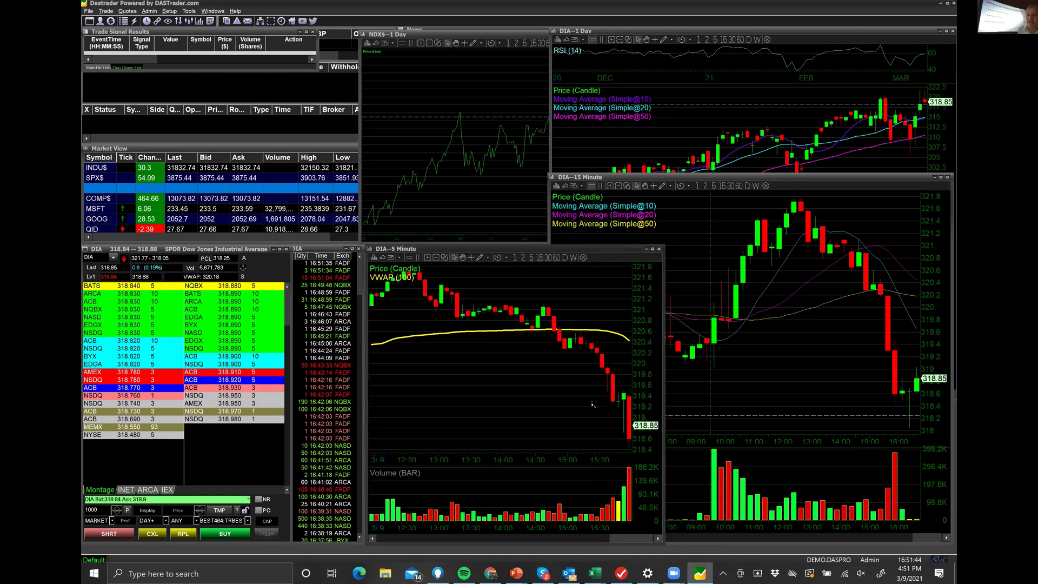
{"action": "scroll", "coordinate": [592, 405], "scroll_direction": "up", "scroll_amount": 2}
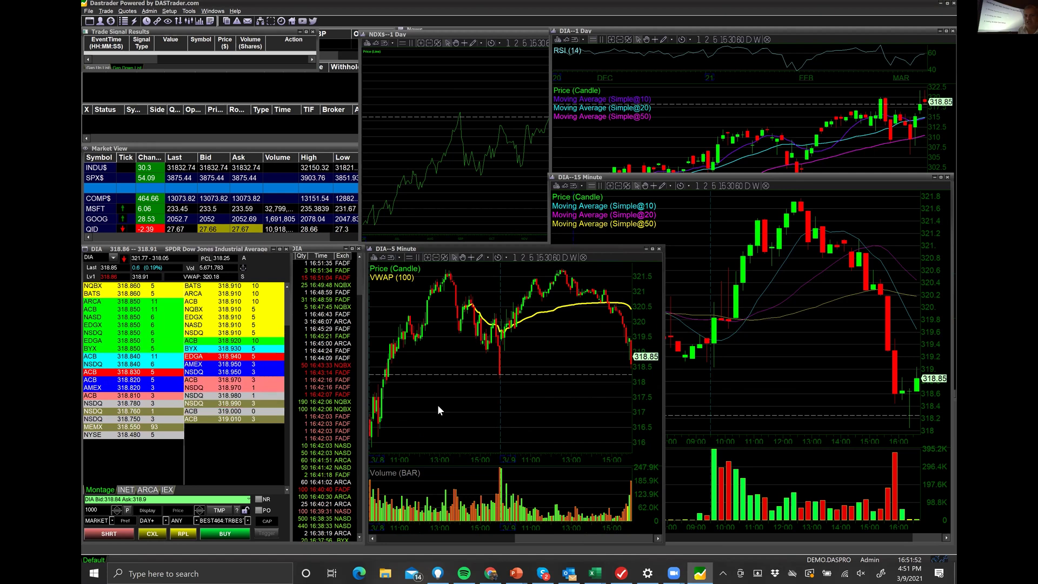
Step: Exclude pre/post-market data from the DIA 15-minute chart, then raise the 5-minute and daily charts
{"action": "left_click", "coordinate": [714, 205]}
{"action": "right_click", "coordinate": [674, 222]}
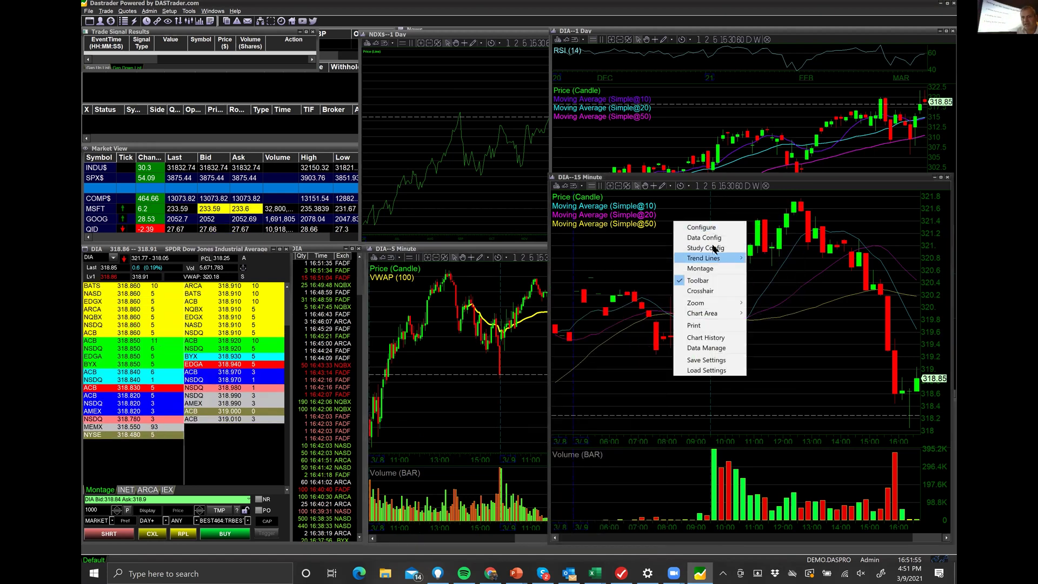
{"action": "left_click", "coordinate": [704, 238]}
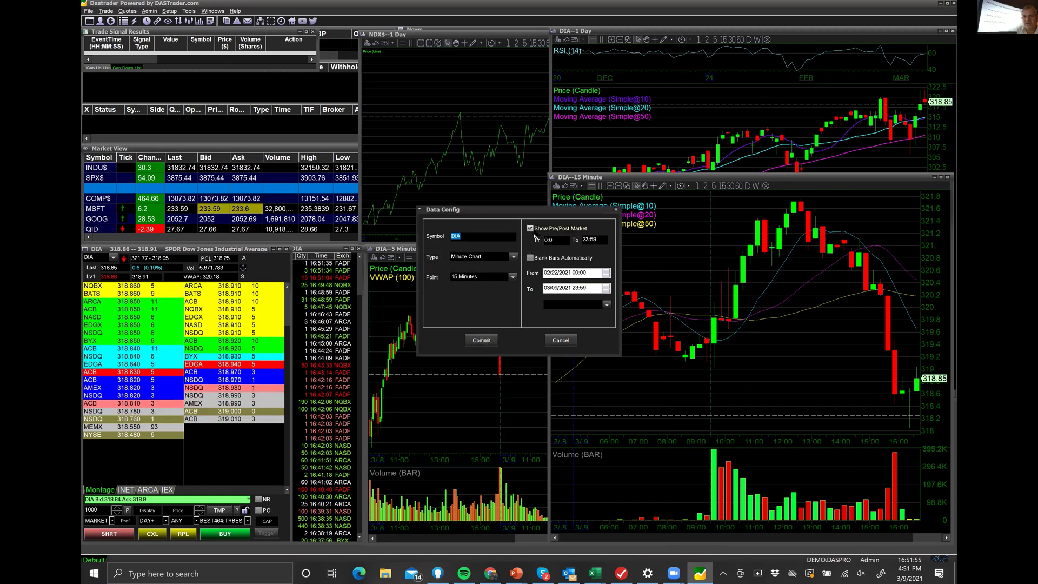
{"action": "left_click", "coordinate": [483, 340]}
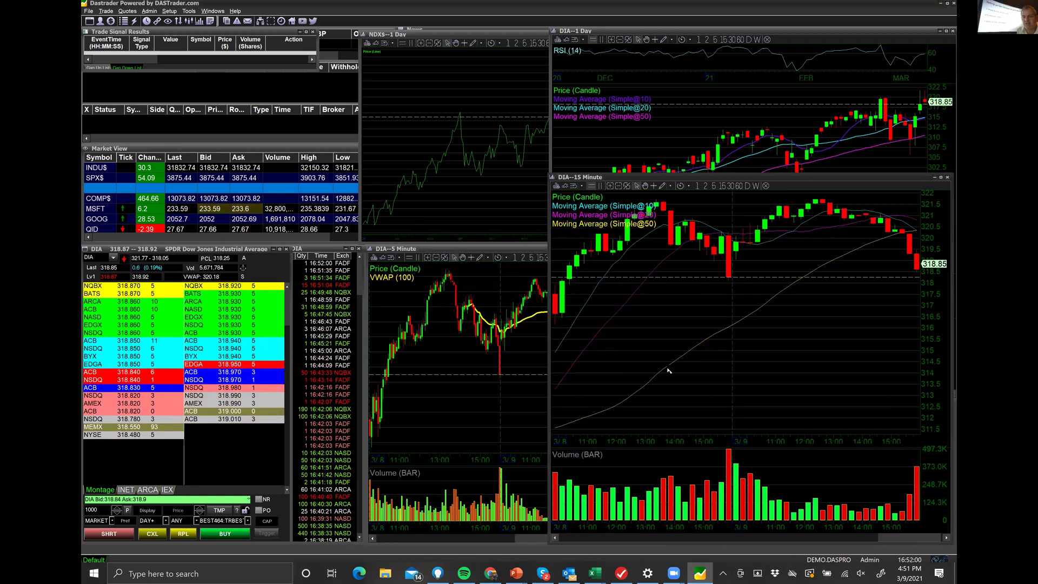
{"action": "left_click", "coordinate": [489, 299]}
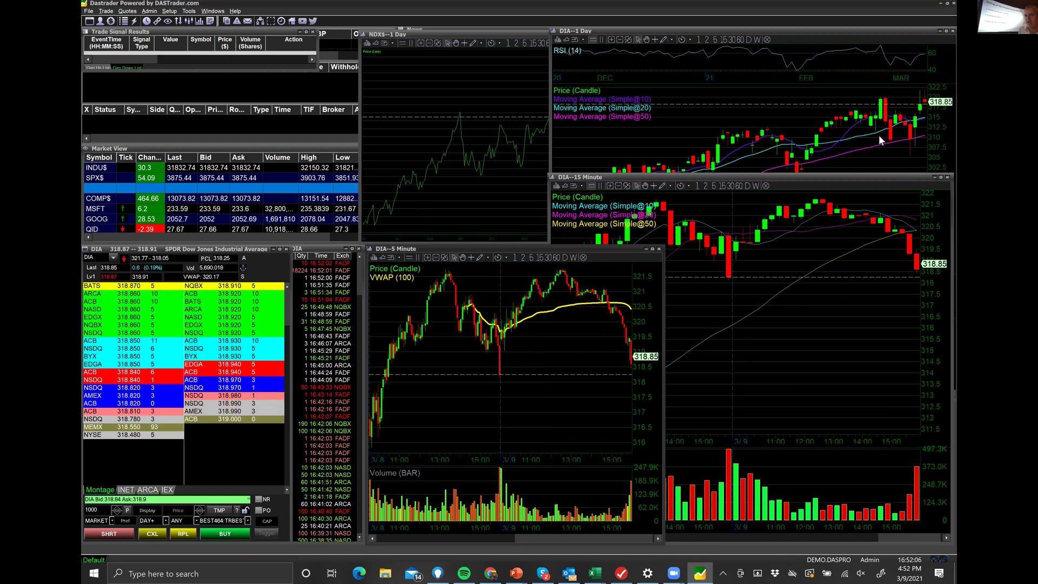
{"action": "left_click", "coordinate": [831, 91]}
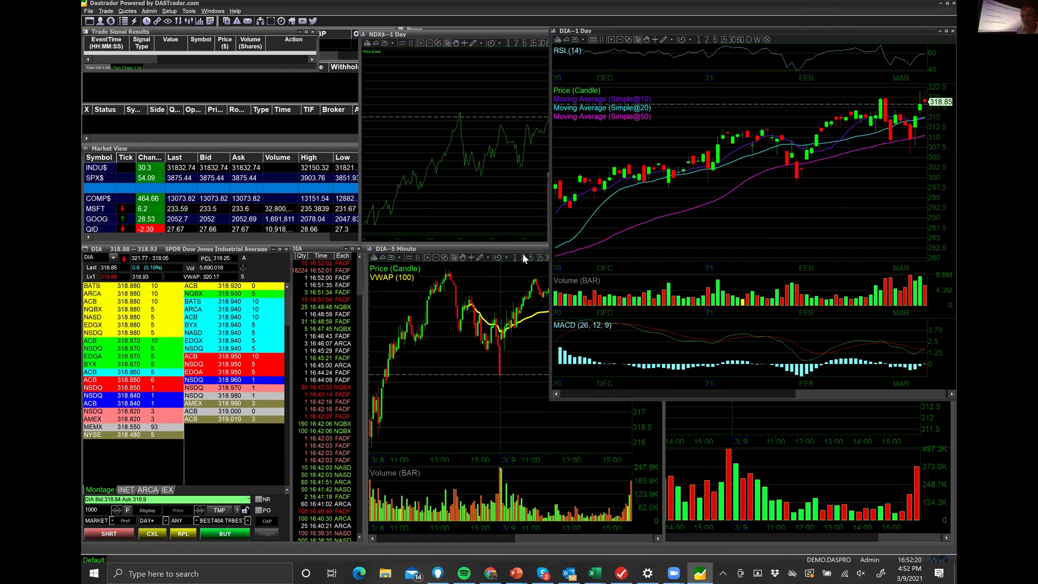
Step: Widen the NDX chart and load SPY into the montage and linked charts
{"action": "left_click_drag", "start_coordinate": [549, 241], "coordinate": [664, 243]}
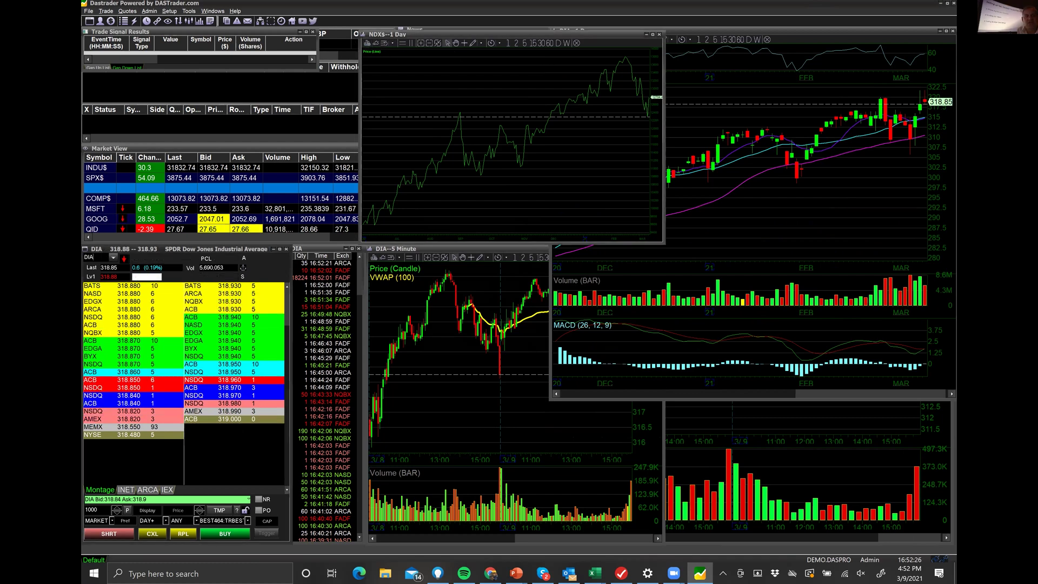
{"action": "type", "text": "SPY"}
{"action": "key", "text": "Return"}
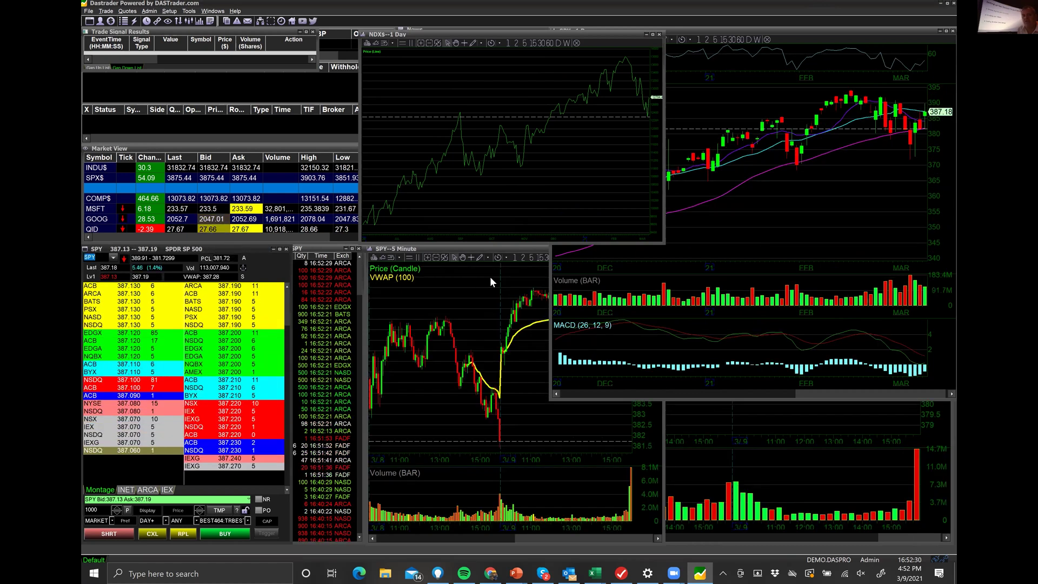
{"action": "left_click", "coordinate": [490, 277]}
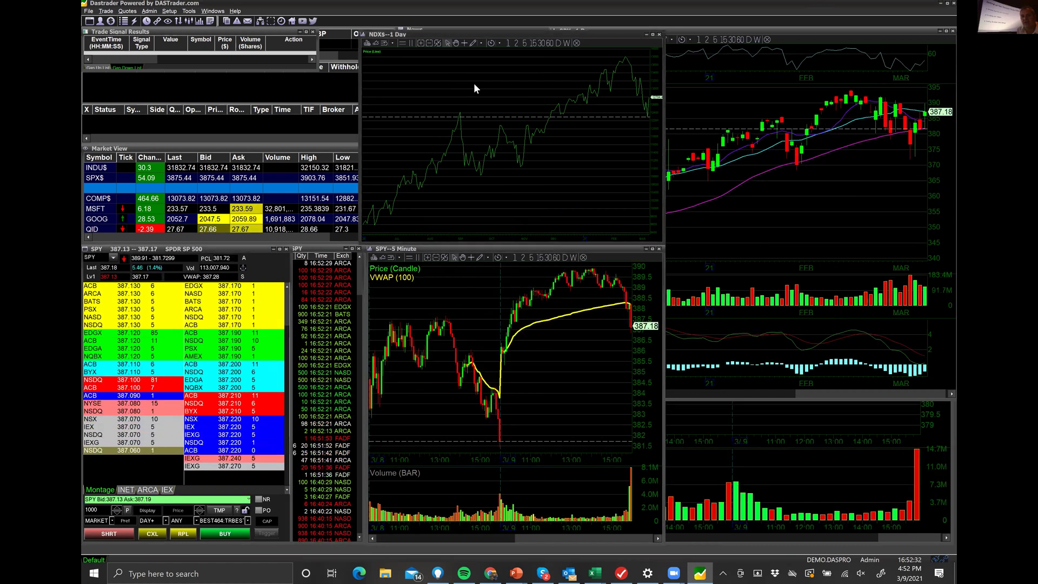
Step: Switch the NDX chart from daily to 5-minute bars
{"action": "right_click", "coordinate": [519, 89]}
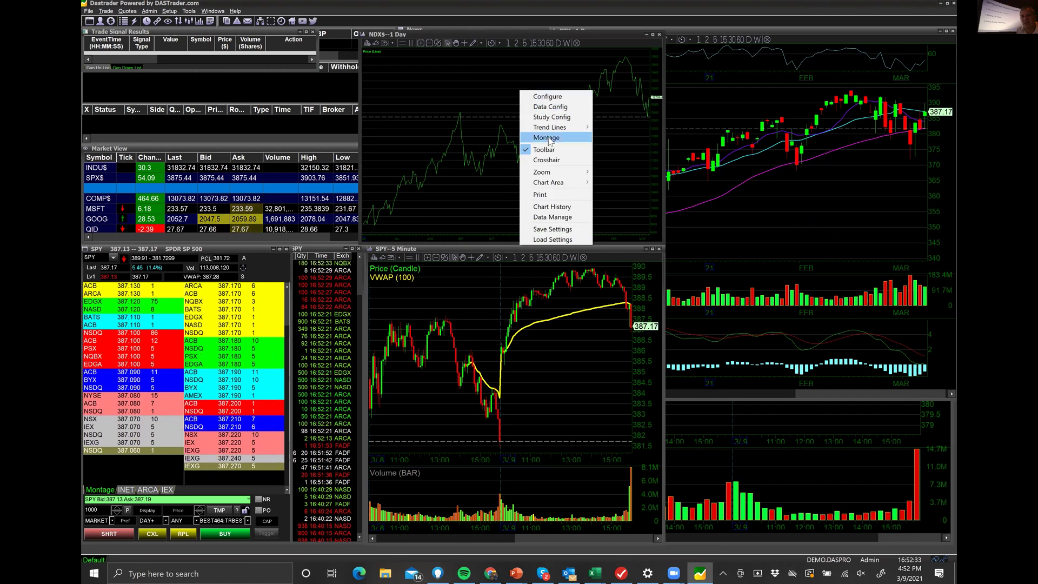
{"action": "left_click", "coordinate": [525, 41]}
{"action": "left_click", "coordinate": [526, 42]}
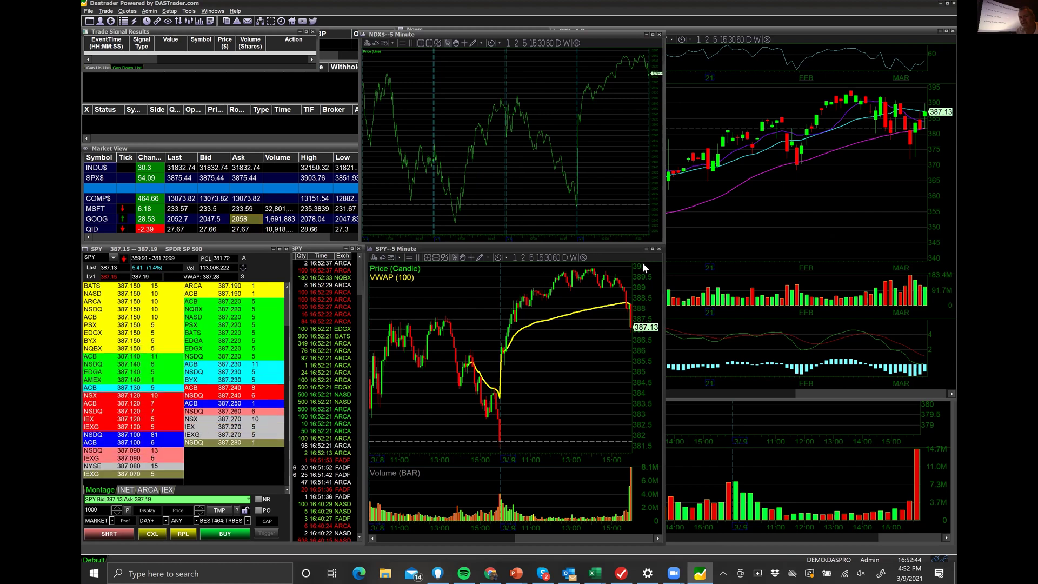
Step: Load GBTC into the montage and linked charts
{"action": "left_click", "coordinate": [839, 199]}
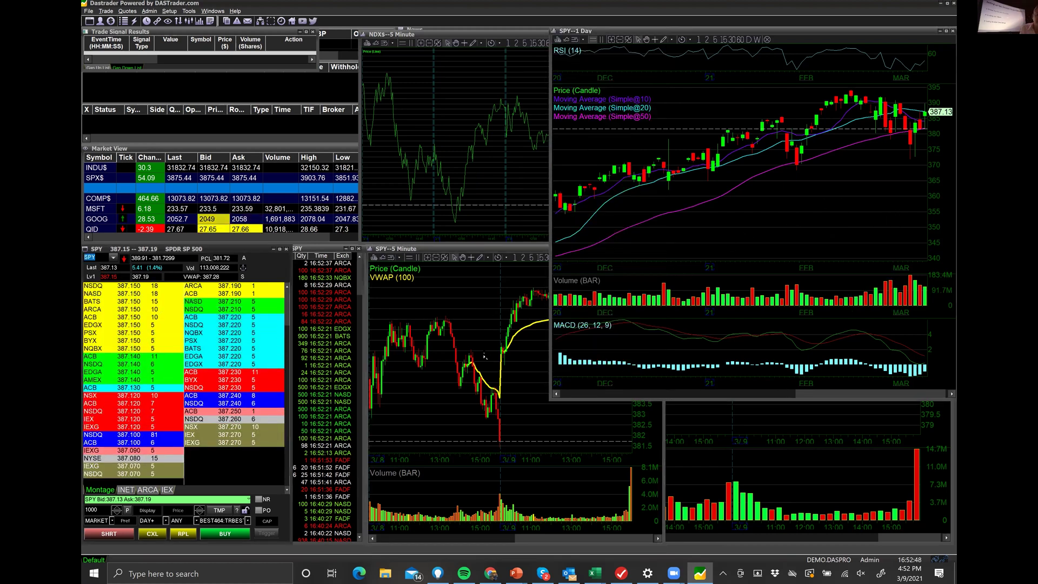
{"action": "type", "text": "B"}
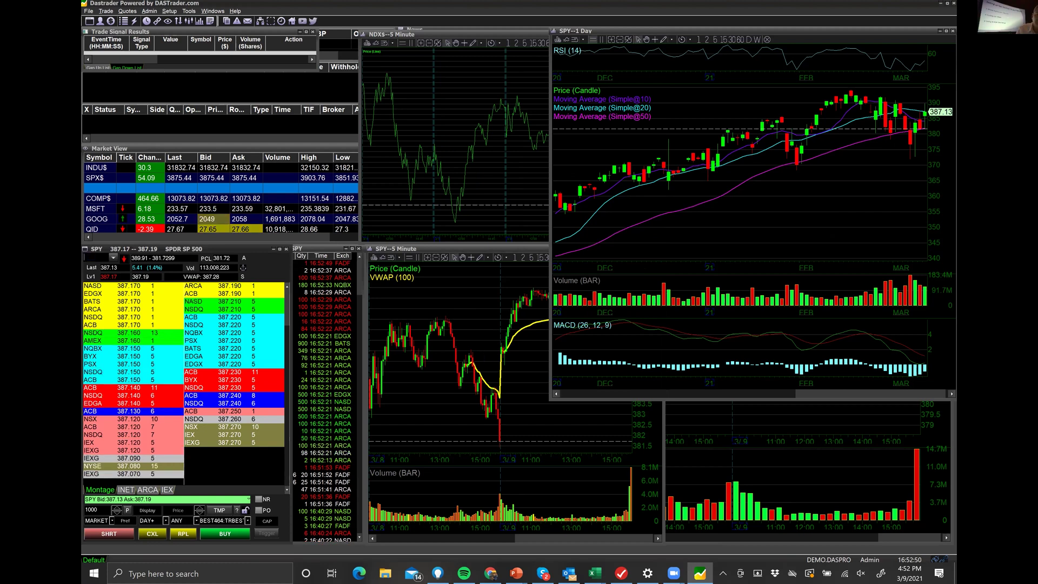
{"action": "type", "text": "GBTC"}
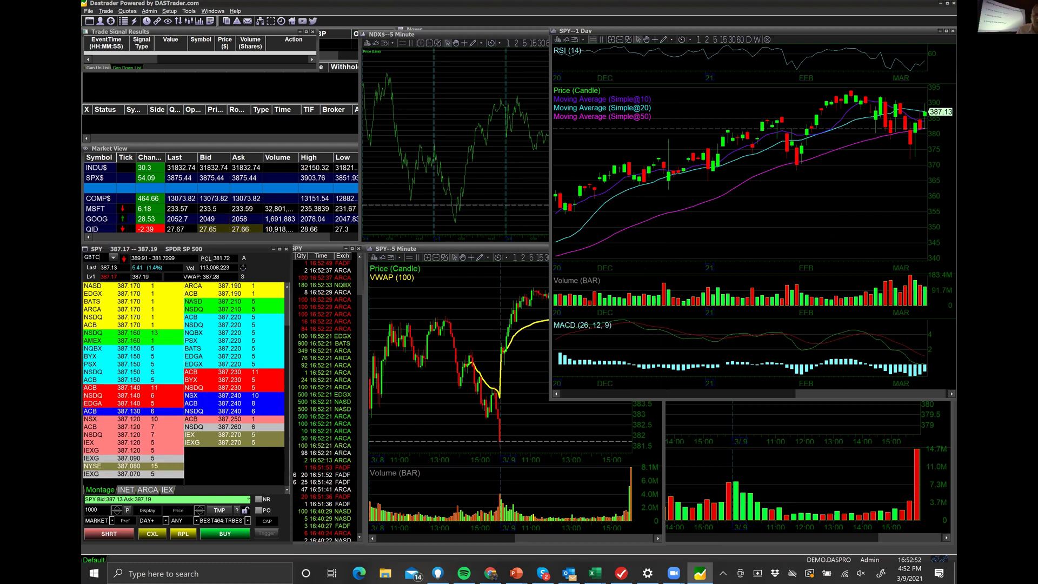
{"action": "key", "text": "Return"}
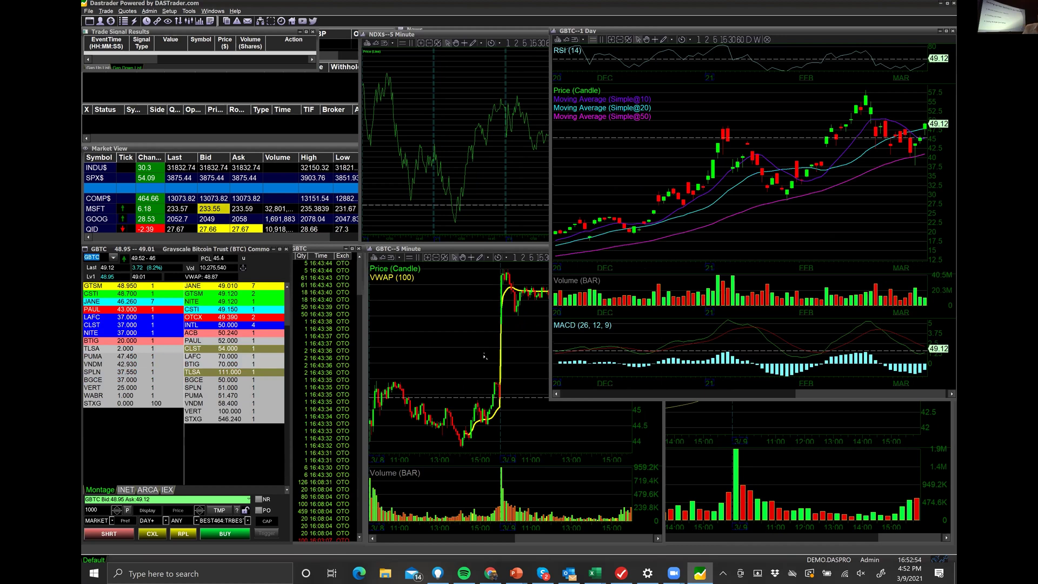
Step: Review the GBTC 5-minute, daily and 15-minute charts, then switch back to SPY from recent symbols
{"action": "left_click", "coordinate": [420, 332]}
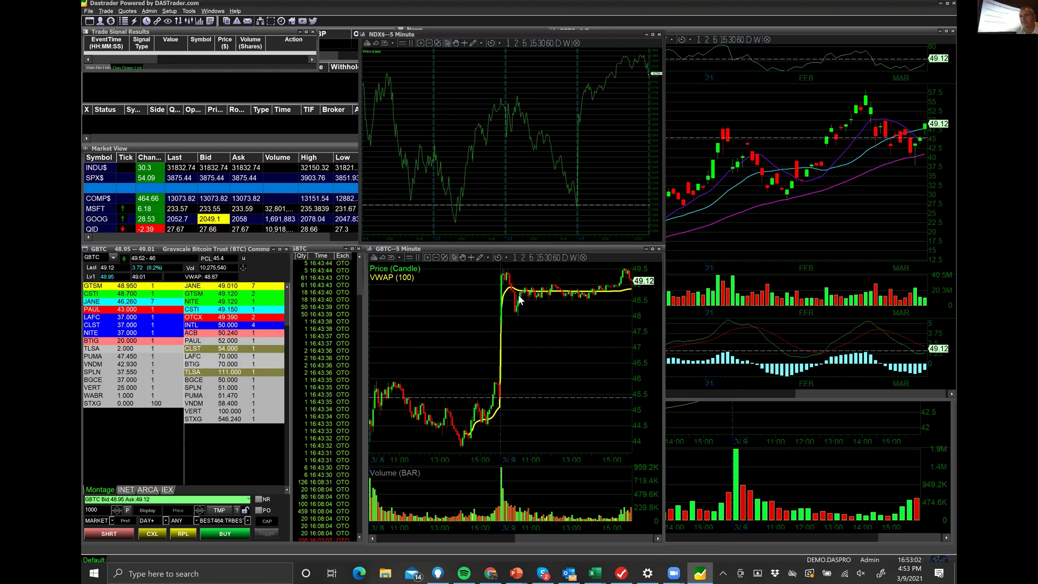
{"action": "left_click", "coordinate": [702, 124]}
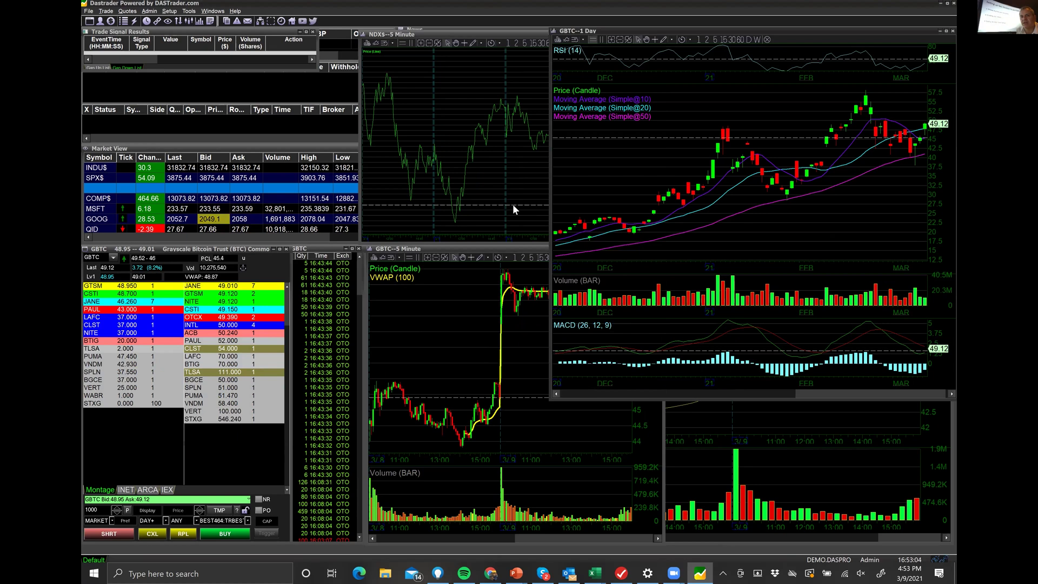
{"action": "left_click", "coordinate": [780, 423]}
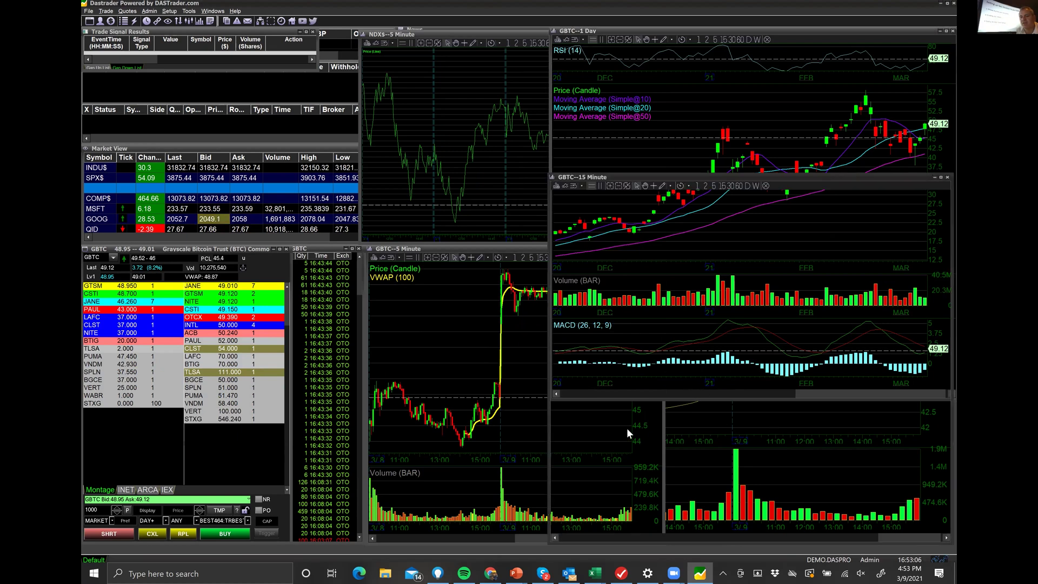
{"action": "left_click", "coordinate": [478, 387]}
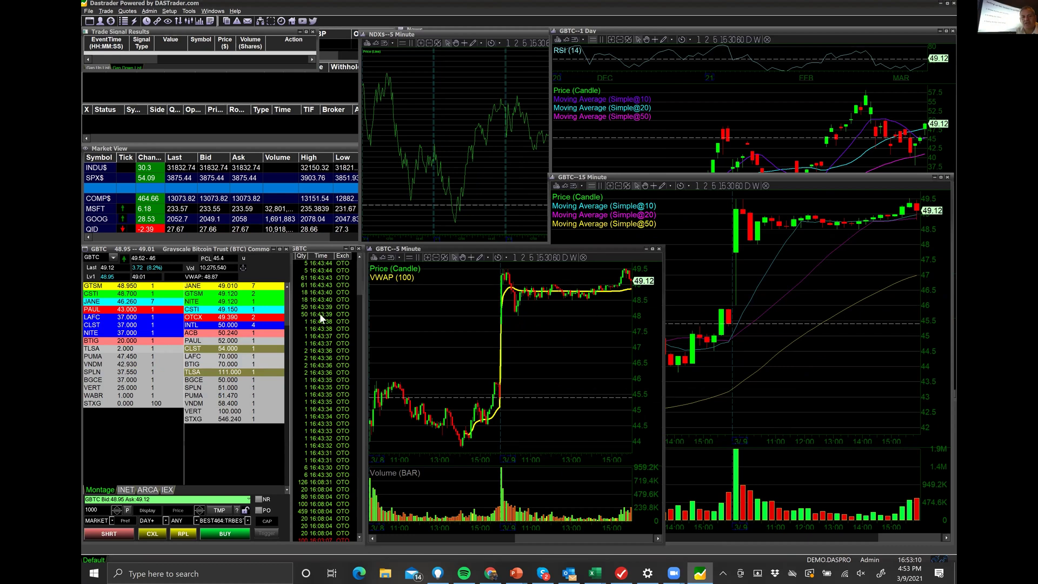
{"action": "left_click", "coordinate": [112, 258]}
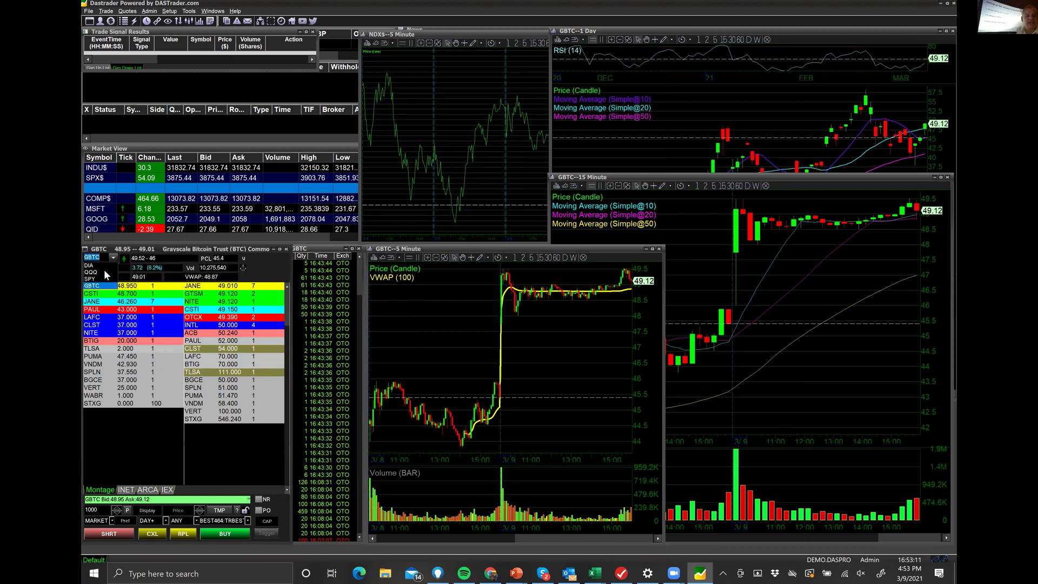
{"action": "left_click", "coordinate": [104, 269]}
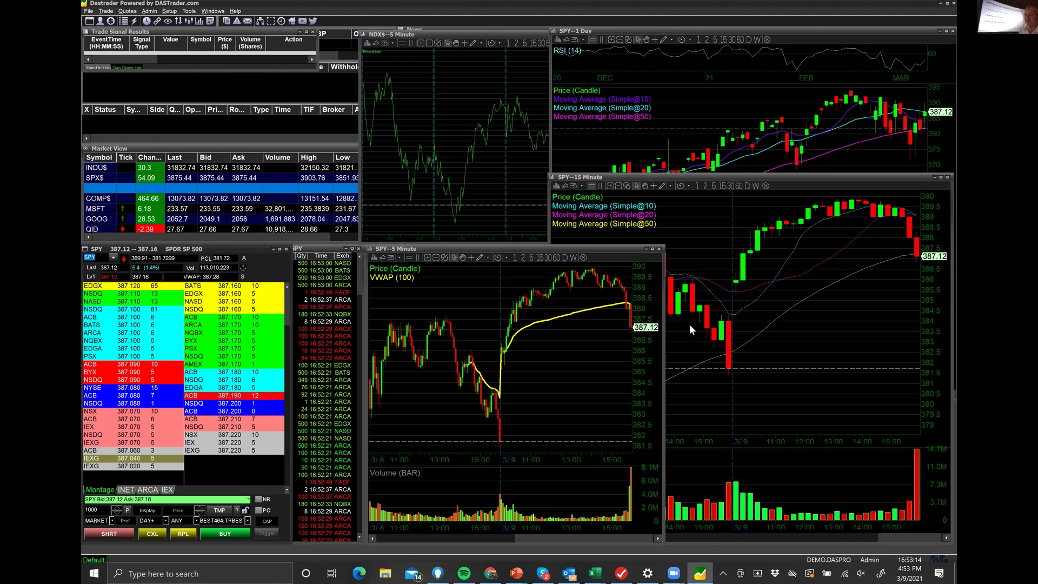